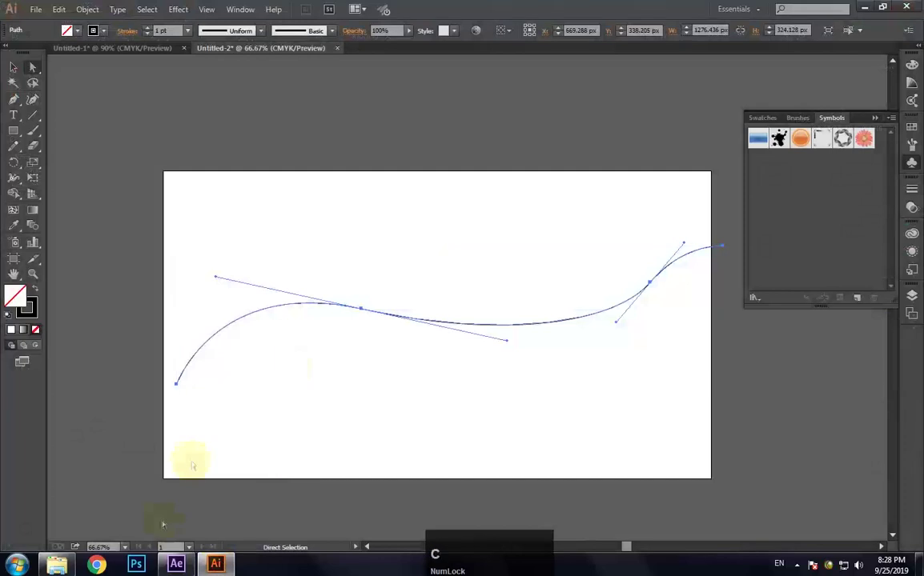
# Step: Switch to After Effects, paste the copied curve into the spaceship's Position, and stretch the keyframes to end at 3 seconds
pyautogui.click(176, 565)
pyautogui.hotkey('ctrl', 'v')
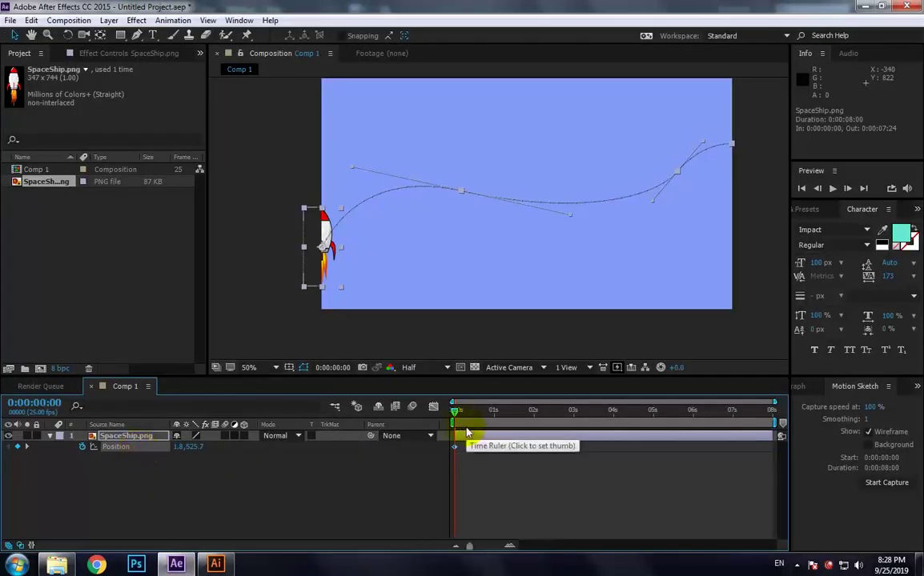
pyautogui.moveTo(455, 421)
pyautogui.mouseDown()
pyautogui.moveTo(526, 414)
pyautogui.moveTo(453, 409)
pyautogui.mouseUp()
pyautogui.hotkey('ctrl', 'z')
pyautogui.moveTo(594, 457); pyautogui.dragTo(471, 436)
pyautogui.click(485, 473)
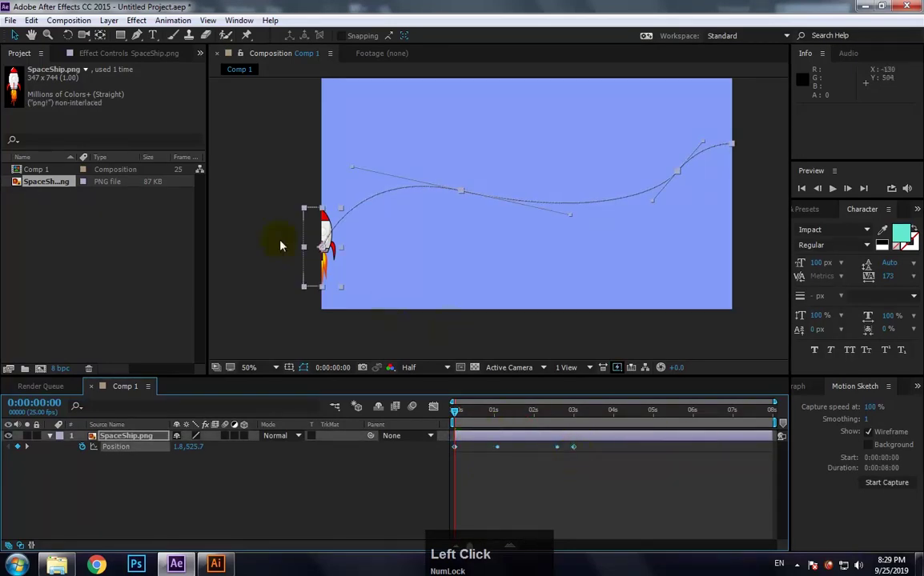
# Step: Set the spaceship layer's Auto-Orientation to Orient Along Path
pyautogui.hotkey('ctrl', 'alt', 'o')
pyautogui.press('Escape')
pyautogui.click(109, 20)
pyautogui.moveTo(169, 173)
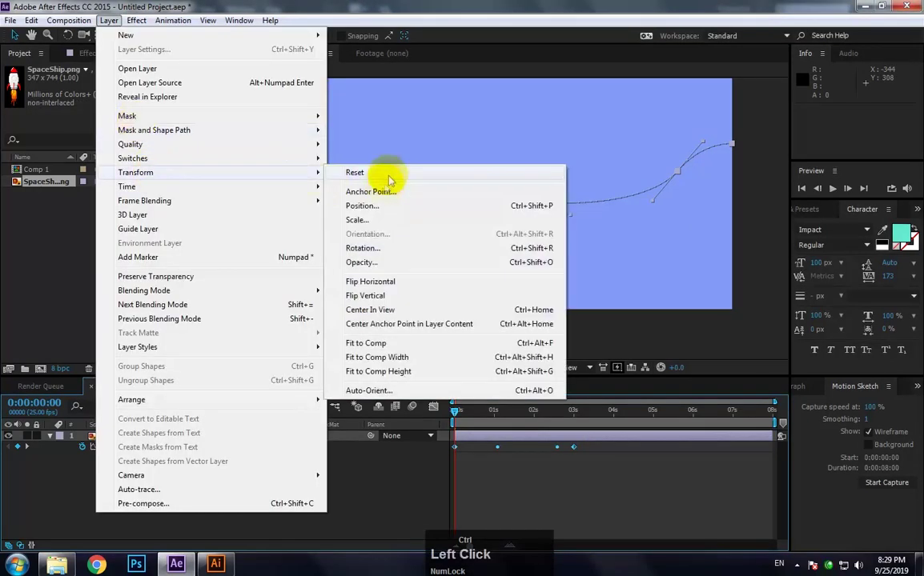
pyautogui.click(497, 391)
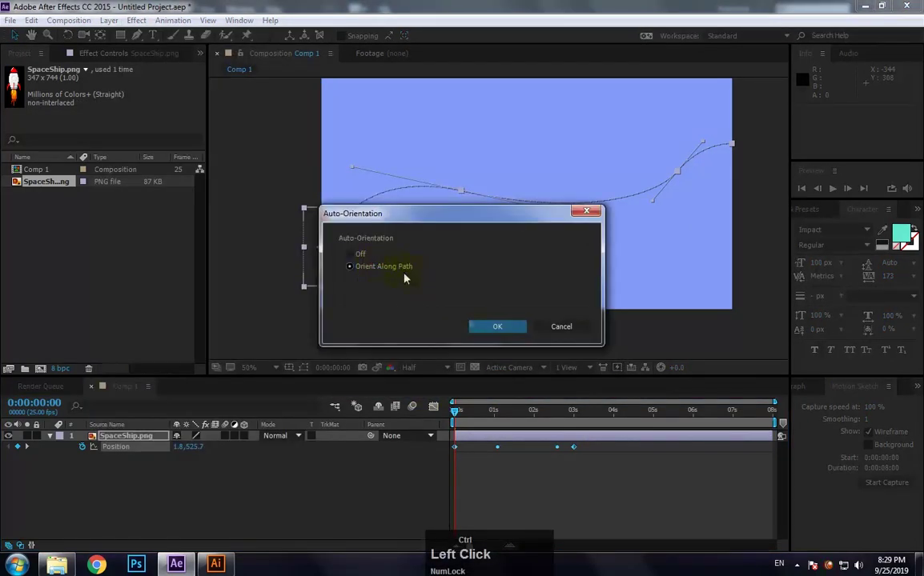
pyautogui.click(490, 327)
# Step: Set the spaceship's rotation to 99° and preview its flight along the curve
pyautogui.press('r')
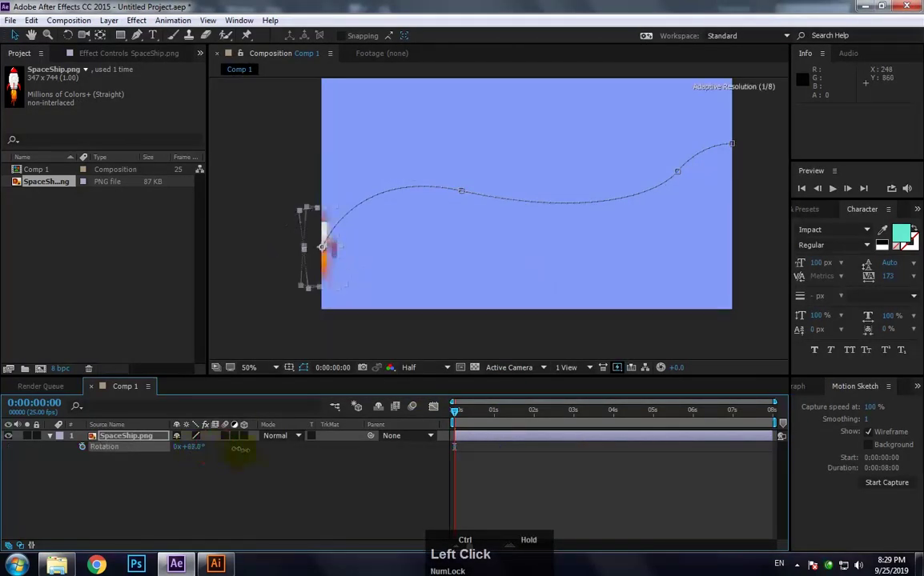
pyautogui.moveTo(464, 410); pyautogui.dragTo(484, 410)
pyautogui.press('space')
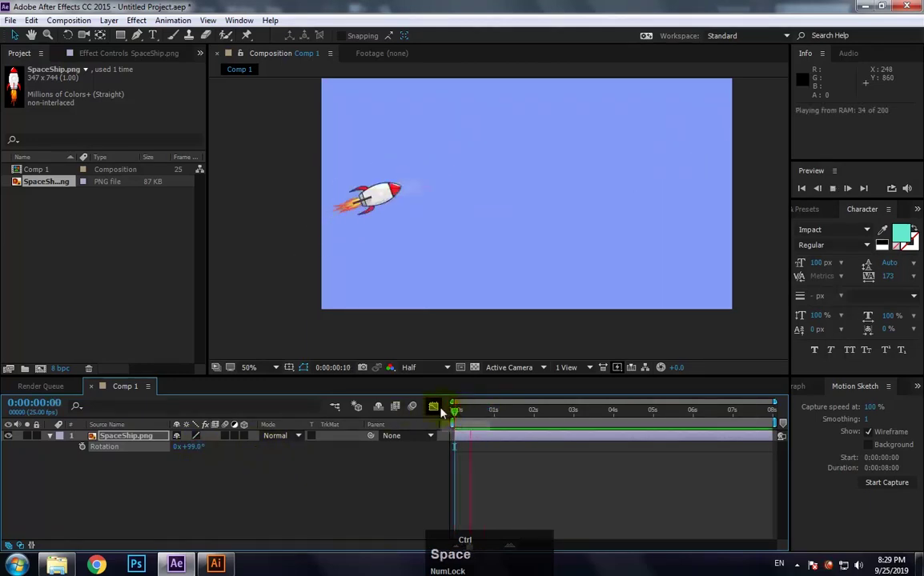
pyautogui.press('space')
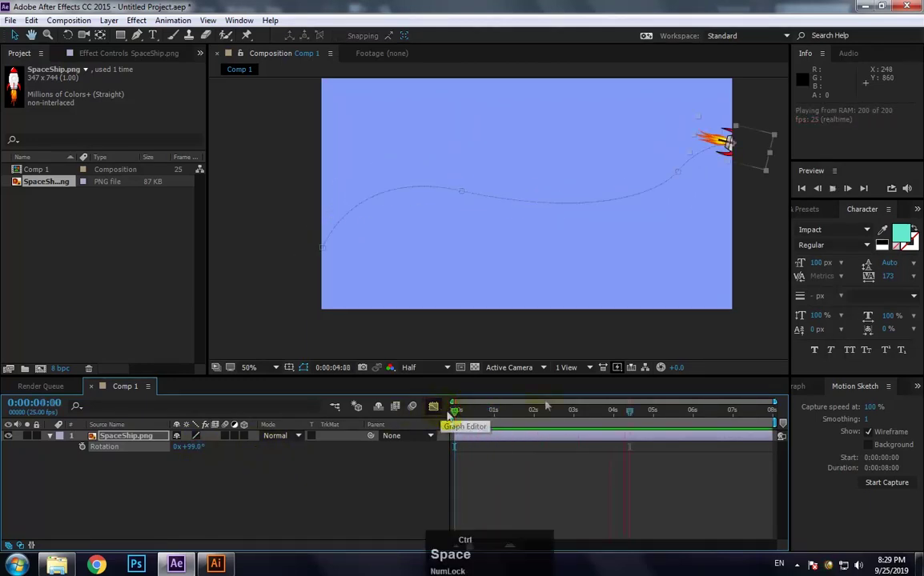
pyautogui.click(454, 410)
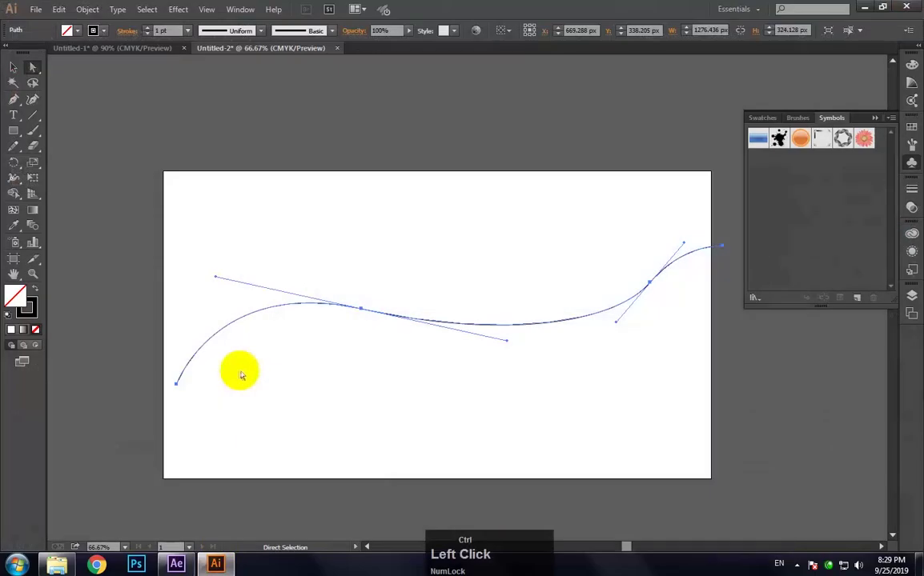
pyautogui.click(32, 112)
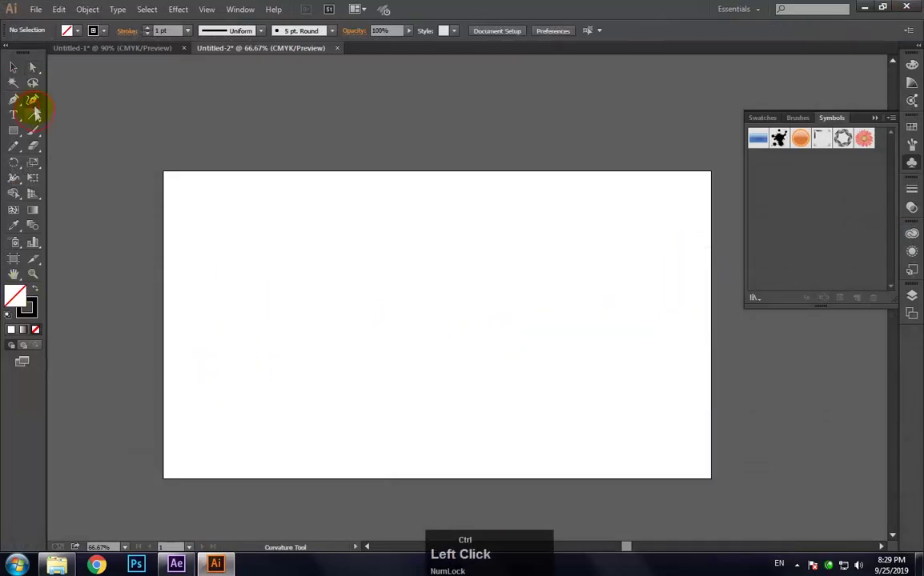
pyautogui.moveTo(167, 348); pyautogui.dragTo(691, 367)
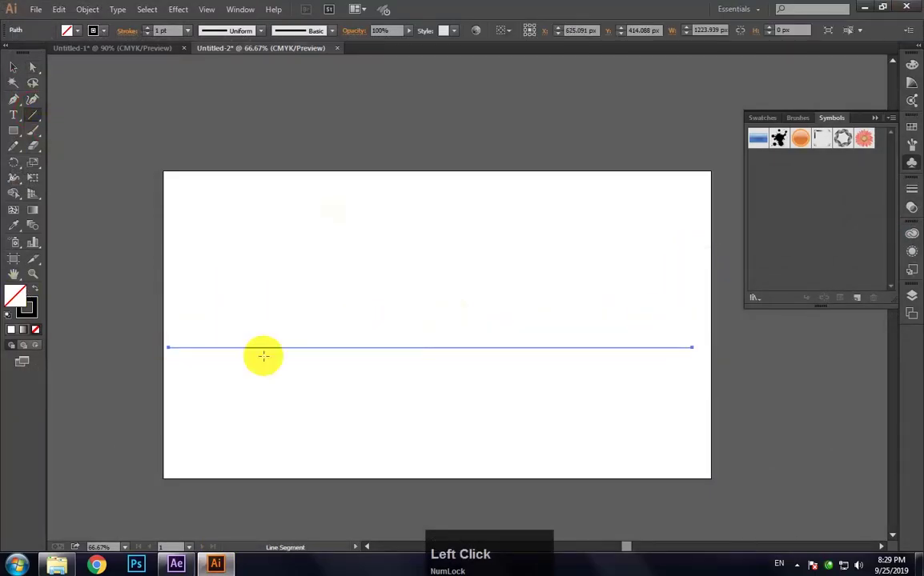
pyautogui.click(183, 11)
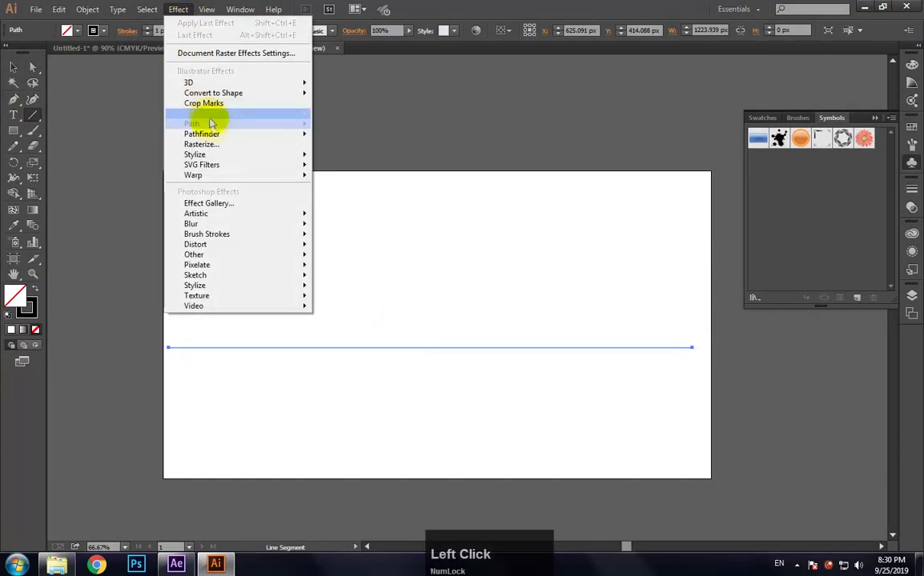
pyautogui.moveTo(244, 114)
pyautogui.click(359, 130)
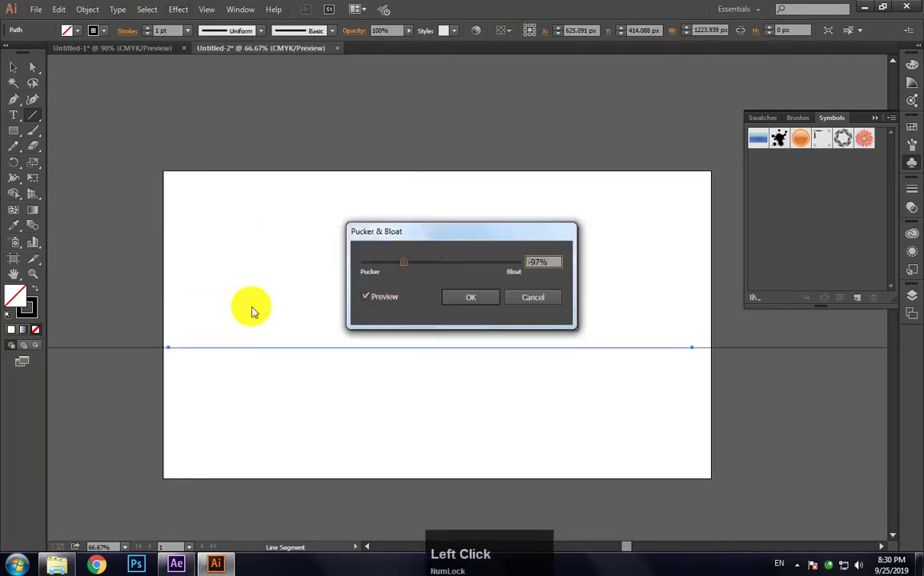
pyautogui.press('Escape')
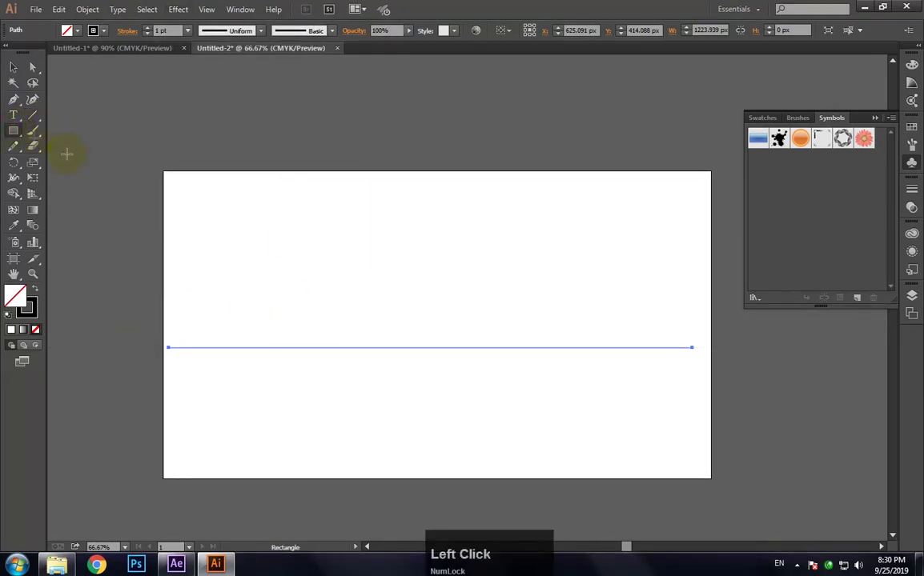
pyautogui.press('Delete')
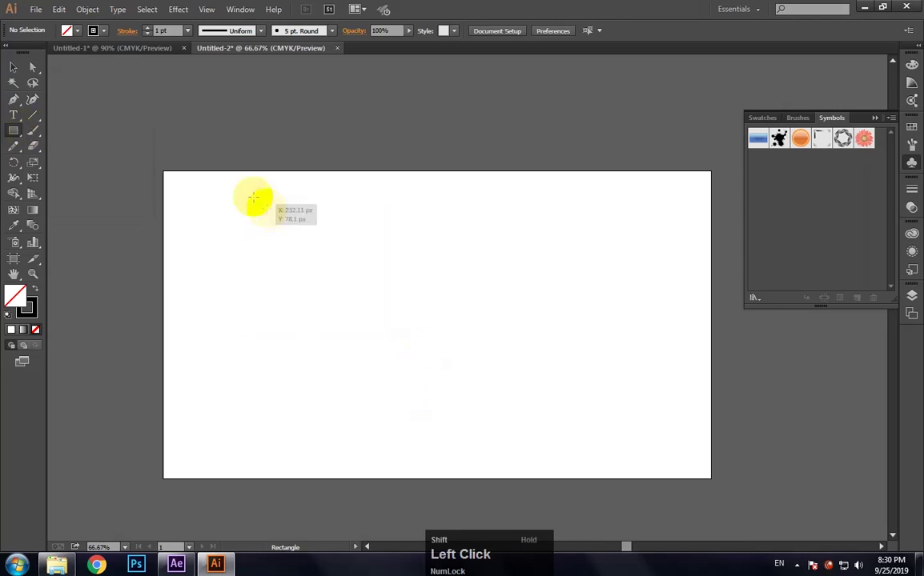
# Step: Draw a rectangle about 1017 by 625 px on the artboard and move it closer to the centre
pyautogui.moveTo(250, 197); pyautogui.dragTo(685, 465)
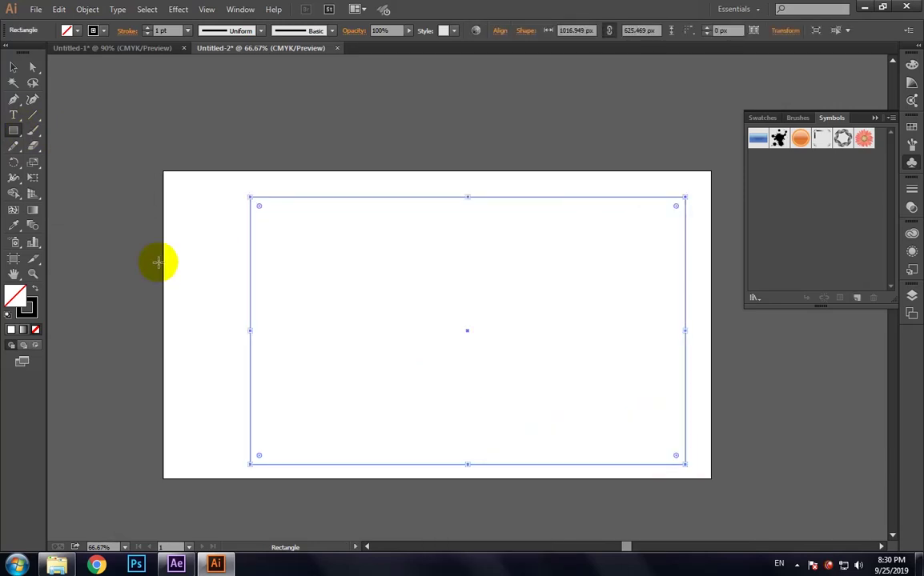
pyautogui.press('v')
pyautogui.moveTo(307, 199); pyautogui.dragTo(256, 194)
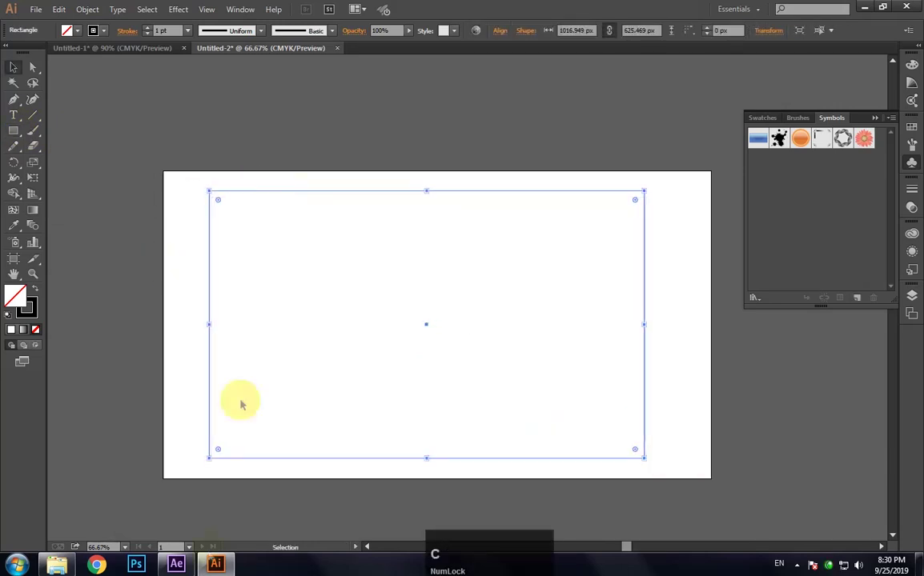
# Step: Switch to After Effects and paste the copied rectangle into the spaceship's existing Position keyframes
pyautogui.click(176, 564)
pyautogui.click(127, 452)
pyautogui.hotkey('ctrl', 'v')
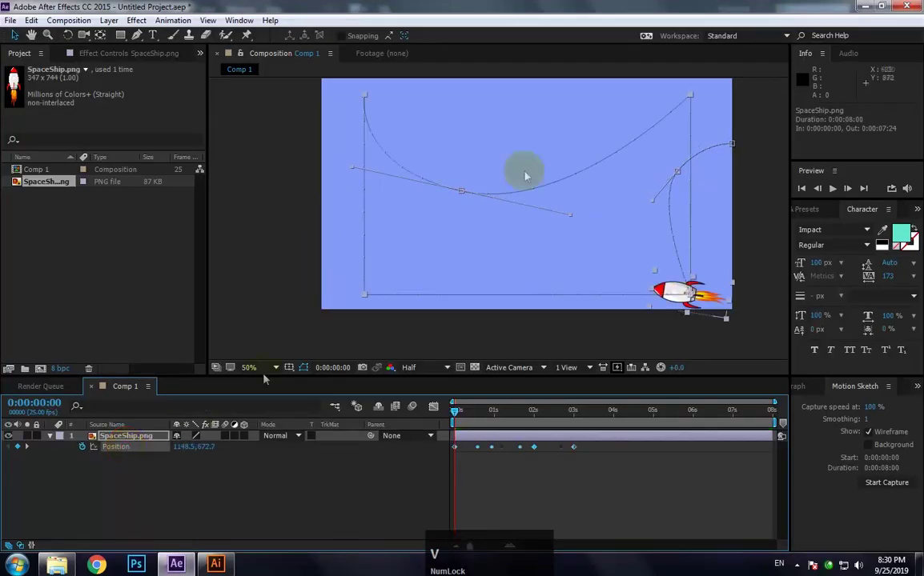
# Step: Switch to Illustrator, select the entire rectangle with Direct Selection to copy it, and return to After Effects
pyautogui.click(216, 564)
pyautogui.click(190, 165)
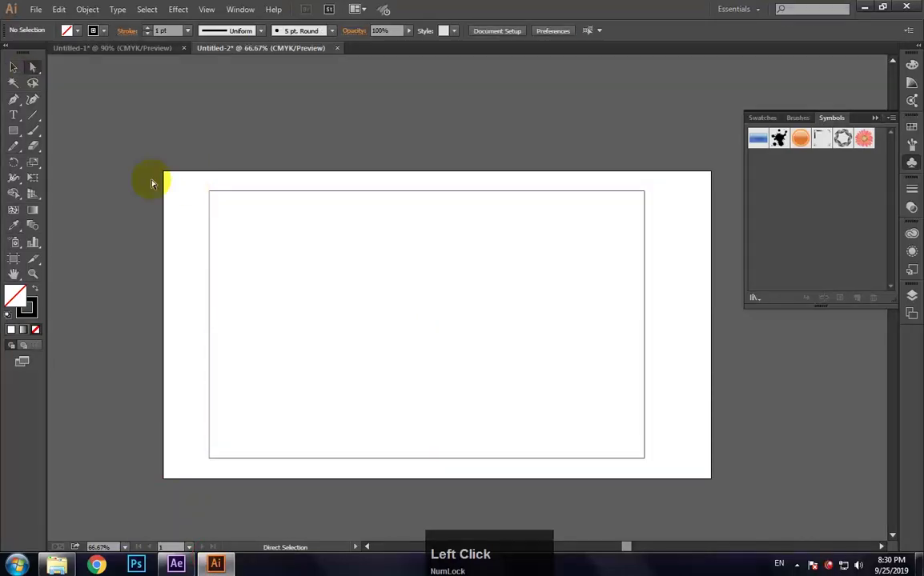
pyautogui.moveTo(152, 183); pyautogui.dragTo(688, 493)
pyautogui.click(176, 564)
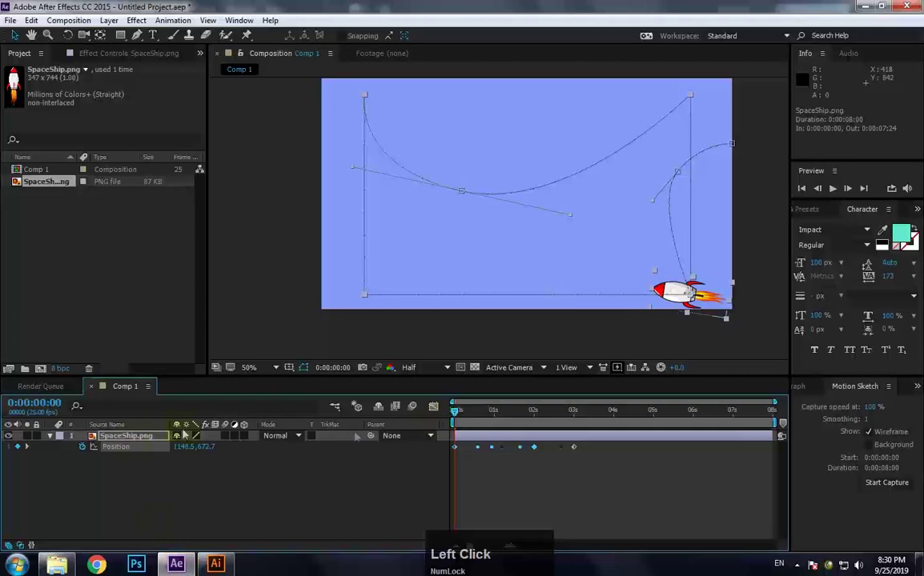
# Step: Remove the spaceship's existing Position keyframes and move it to about 4.3, 122.7 near the frame's upper-left edge
pyautogui.moveTo(455, 409)
pyautogui.mouseDown()
pyautogui.moveTo(513, 410)
pyautogui.moveTo(461, 411)
pyautogui.mouseUp()
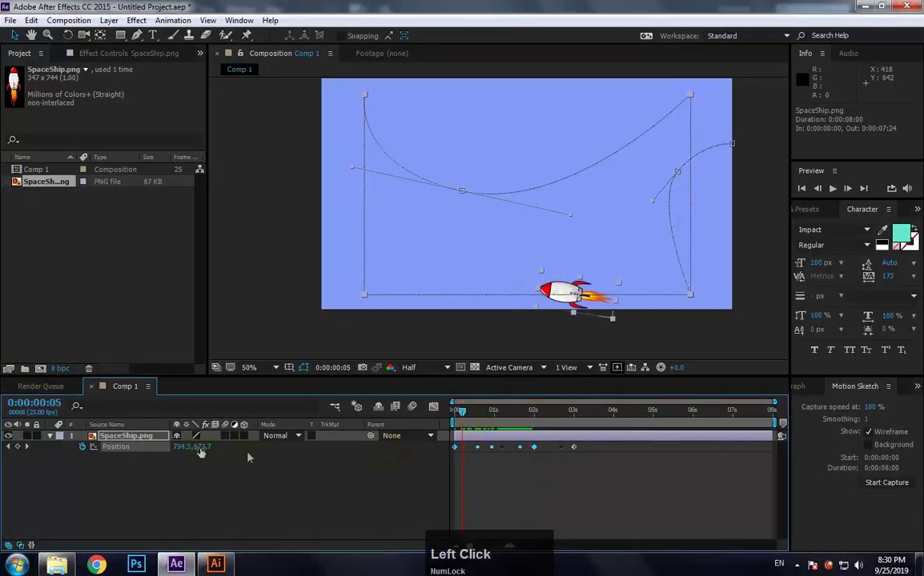
pyautogui.click(82, 447)
pyautogui.moveTo(580, 296); pyautogui.dragTo(340, 118)
# Step: Try the rectangle as the spaceship's Position path, scrub through the motion, and undo the paste
pyautogui.click(124, 436)
pyautogui.click(116, 447)
pyautogui.hotkey('ctrl', 'v')
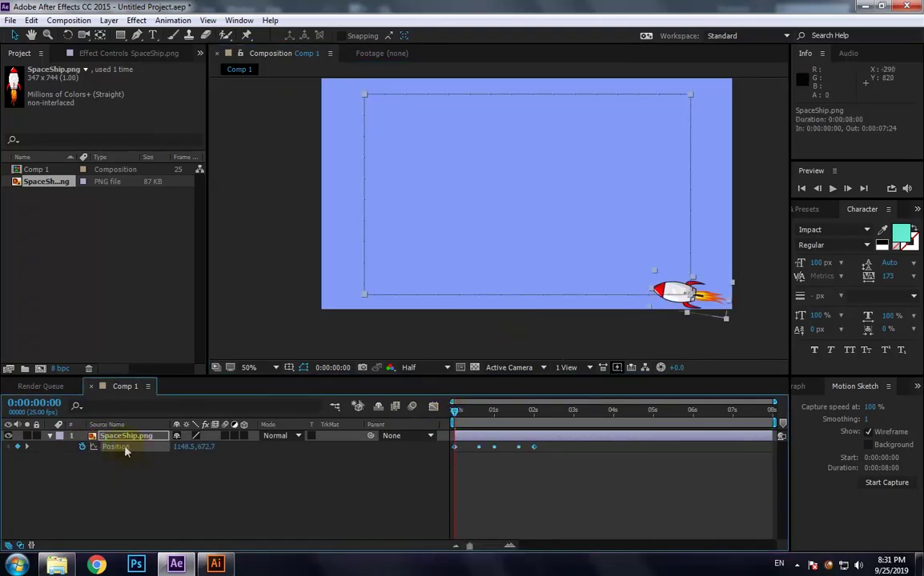
pyautogui.moveTo(458, 422); pyautogui.dragTo(501, 411)
pyautogui.hotkey('ctrl', 'z')
# Step: Switch to Illustrator and replace the rectangle with a closed four-corner Pen tool path about 1017 by 583 px
pyautogui.click(216, 564)
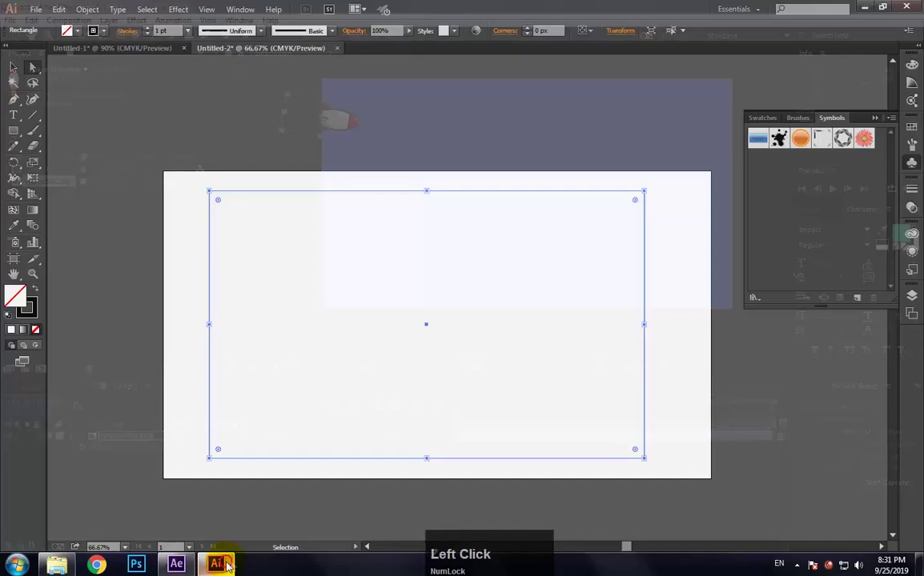
pyautogui.press('Delete')
pyautogui.click(14, 99)
pyautogui.keyDown('shift'); pyautogui.click(221, 198); pyautogui.keyUp('shift')
pyautogui.keyDown('shift'); pyautogui.click(656, 197); pyautogui.keyUp('shift')
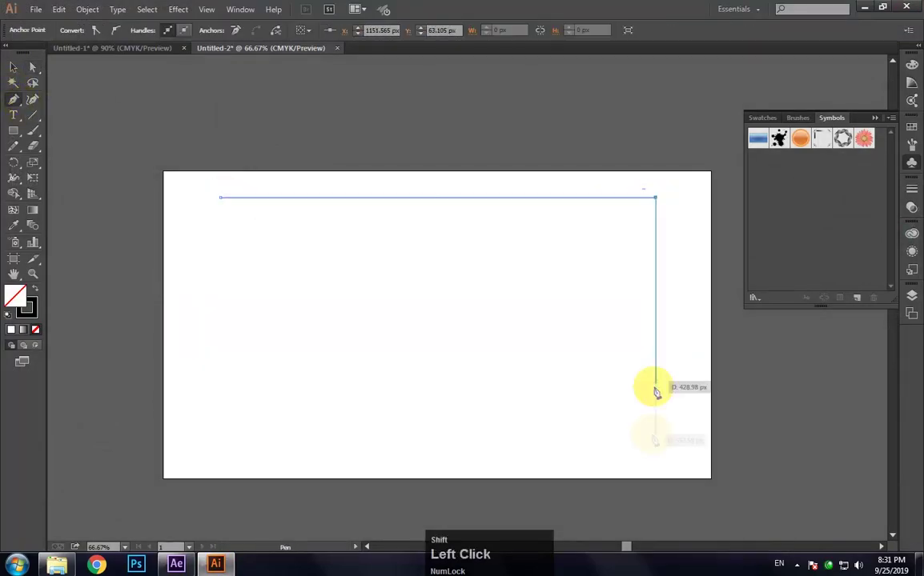
pyautogui.keyDown('shift'); pyautogui.click(656, 445); pyautogui.keyUp('shift')
pyautogui.click(221, 446)
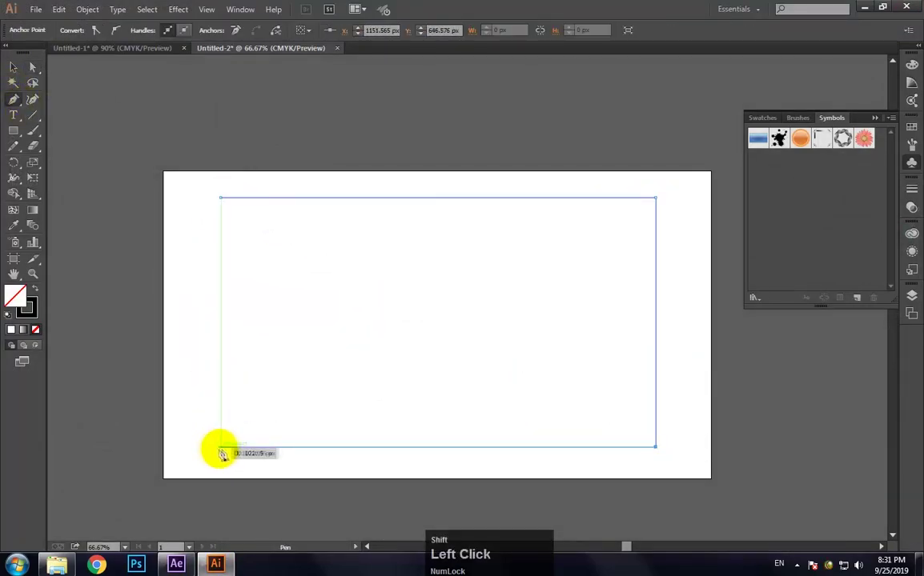
pyautogui.click(221, 199)
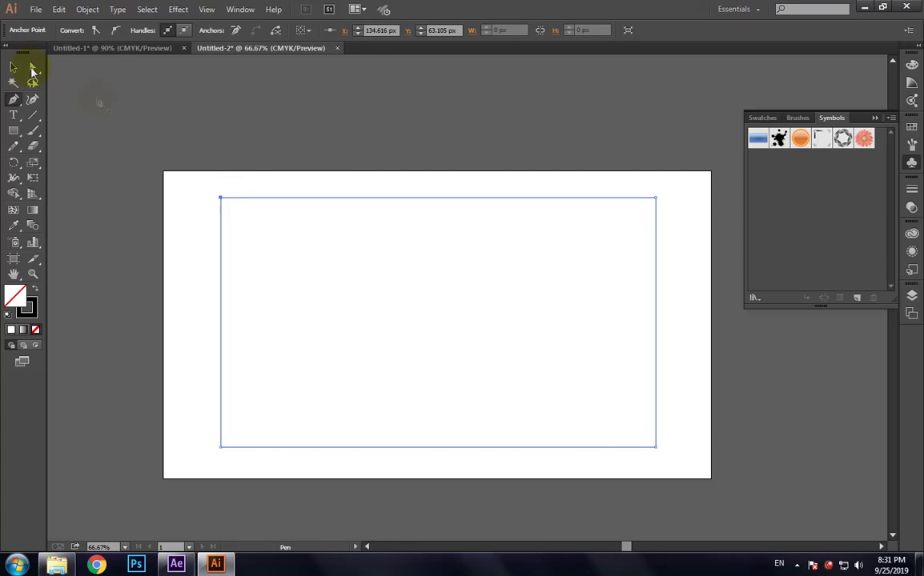
# Step: Copy the whole pen-drawn path into the spaceship's Position in After Effects and set its rotation to 91°
pyautogui.click(33, 67)
pyautogui.moveTo(161, 141); pyautogui.dragTo(705, 497)
pyautogui.hotkey('ctrl', 'c')
pyautogui.click(207, 556)
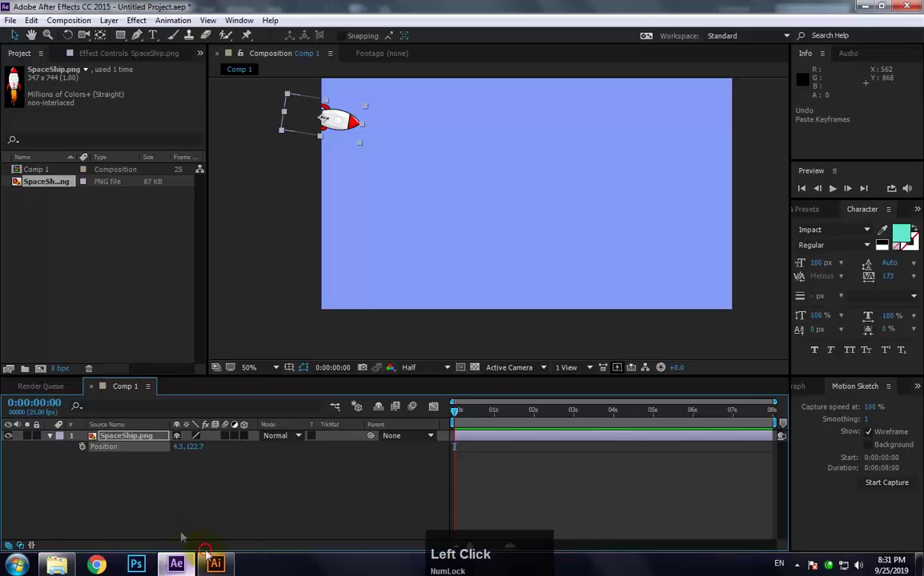
pyautogui.hotkey('ctrl', 'v')
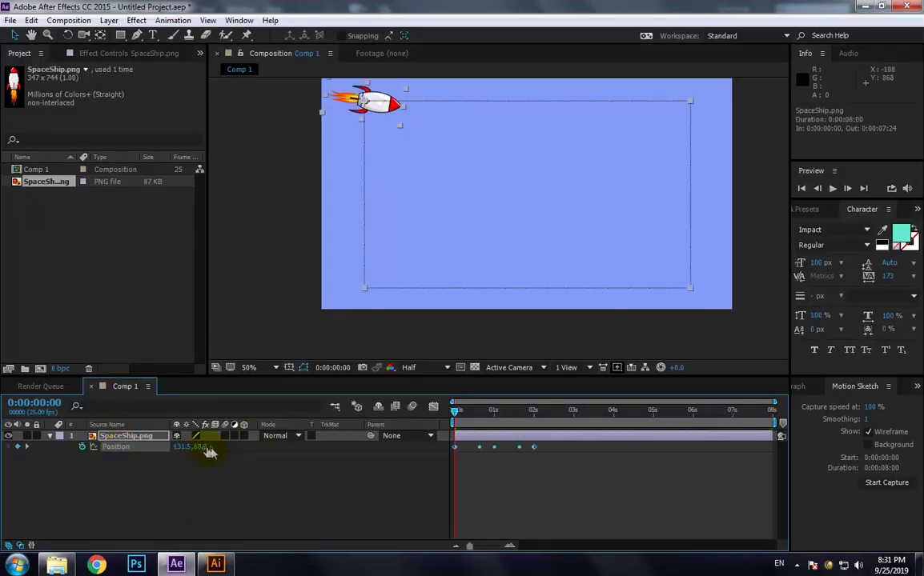
pyautogui.press('r')
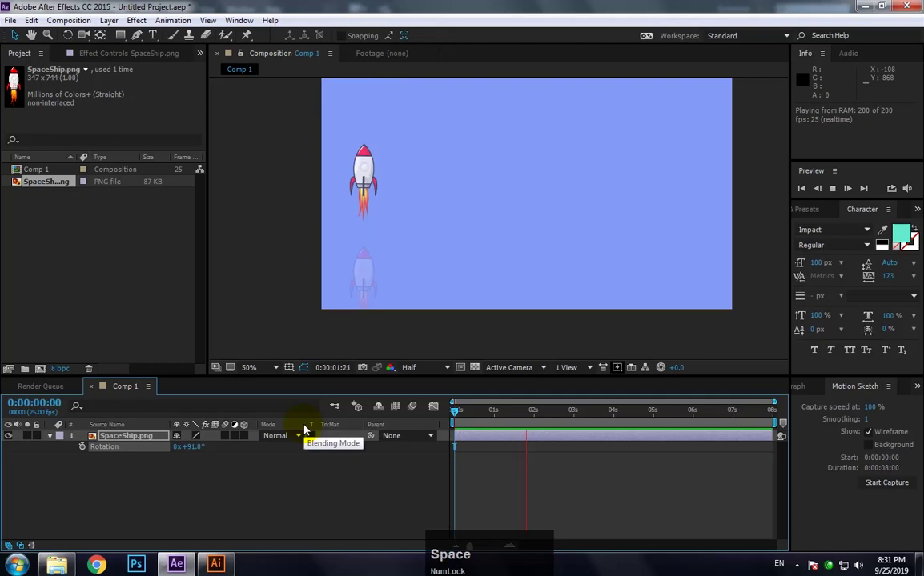
# Step: Reduce the path's height to about 342 px in Illustrator and paste it into the spaceship's Position in After Effects
pyautogui.click(216, 565)
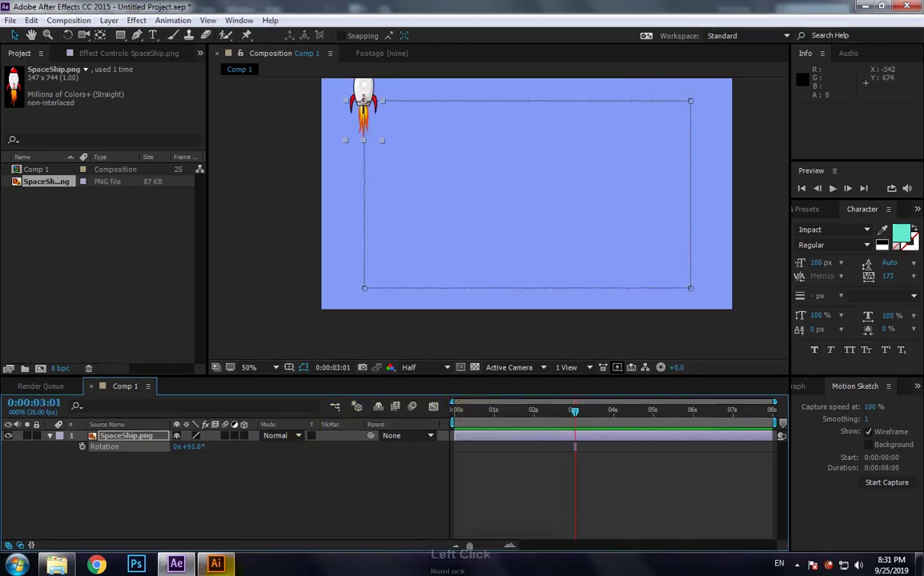
pyautogui.moveTo(438, 453); pyautogui.dragTo(435, 344)
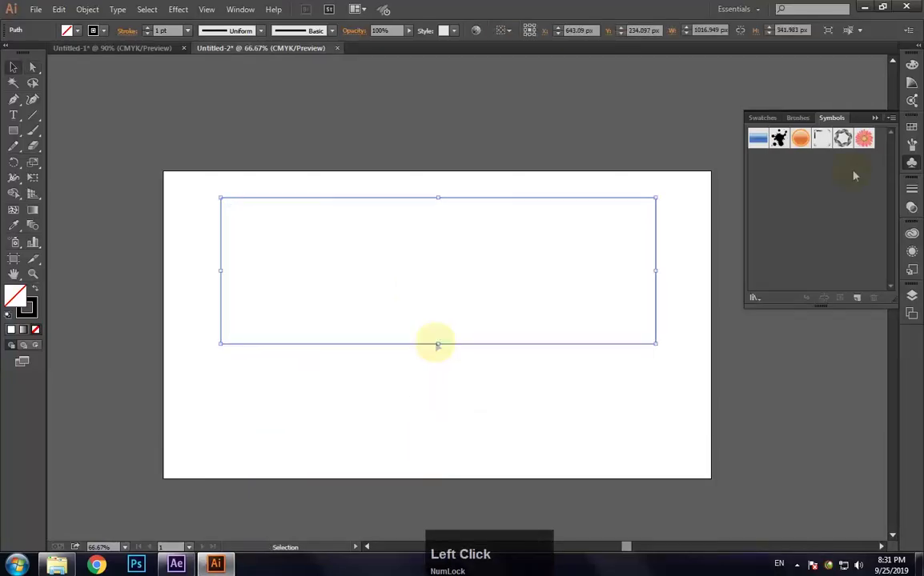
pyautogui.hotkey('ctrl', 'c')
pyautogui.click(176, 565)
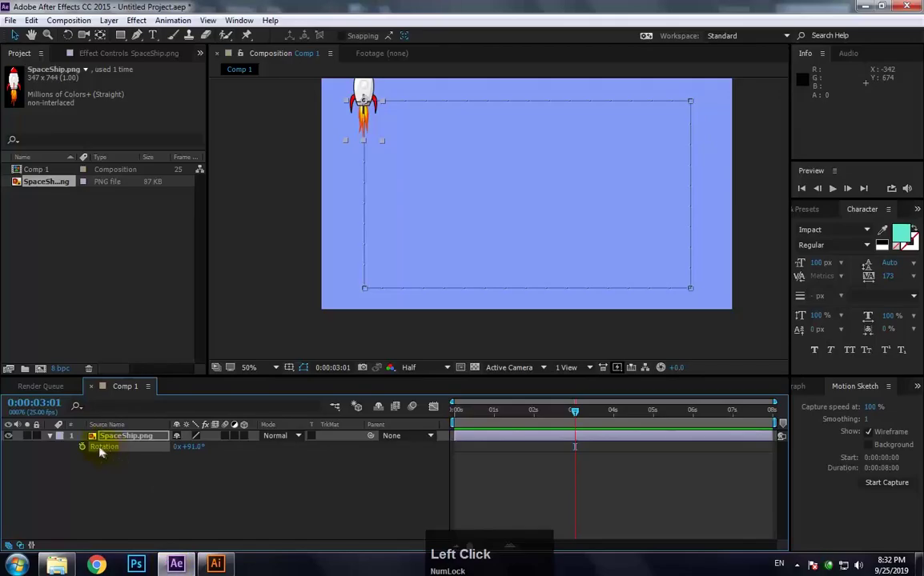
pyautogui.press('p')
pyautogui.hotkey('ctrl', 'v')
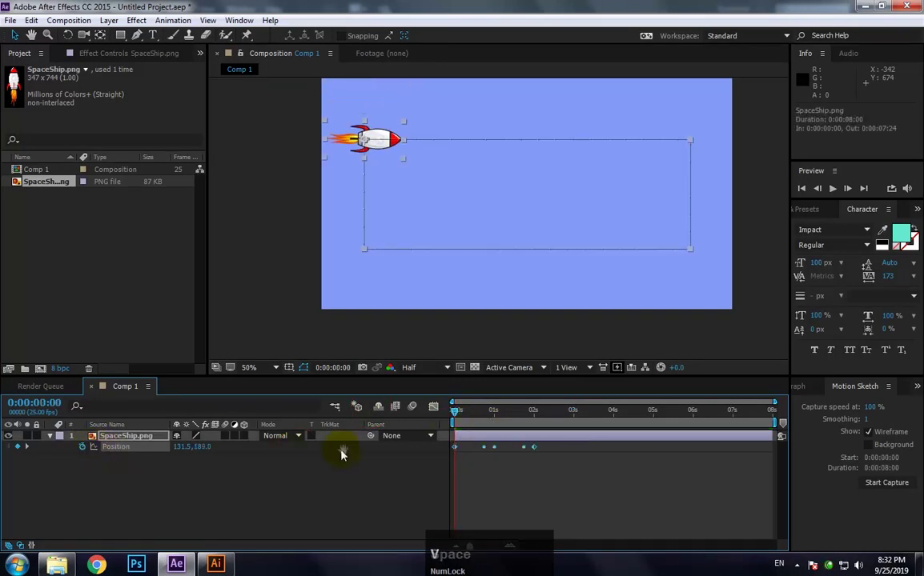
# Step: Stretch the spaceship's Position keyframes proportionally so the last one falls at 5 seconds, and preview the slower motion
pyautogui.press('space')
pyautogui.click(489, 449)
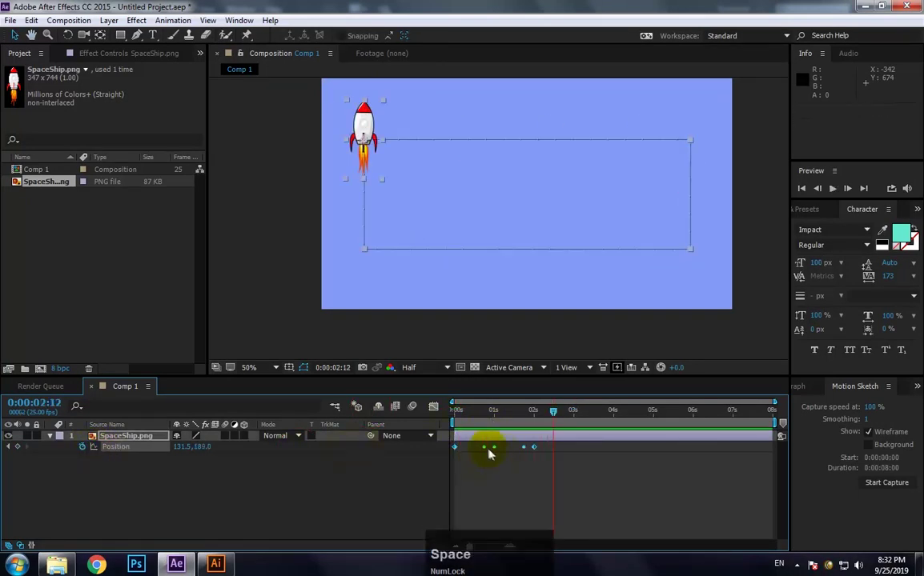
pyautogui.click(584, 480)
pyautogui.moveTo(600, 483); pyautogui.dragTo(532, 450)
pyautogui.keyDown('alt'); pyautogui.click(550, 455); pyautogui.keyUp('alt')
pyautogui.moveTo(456, 440); pyautogui.dragTo(564, 455)
pyautogui.press('space')
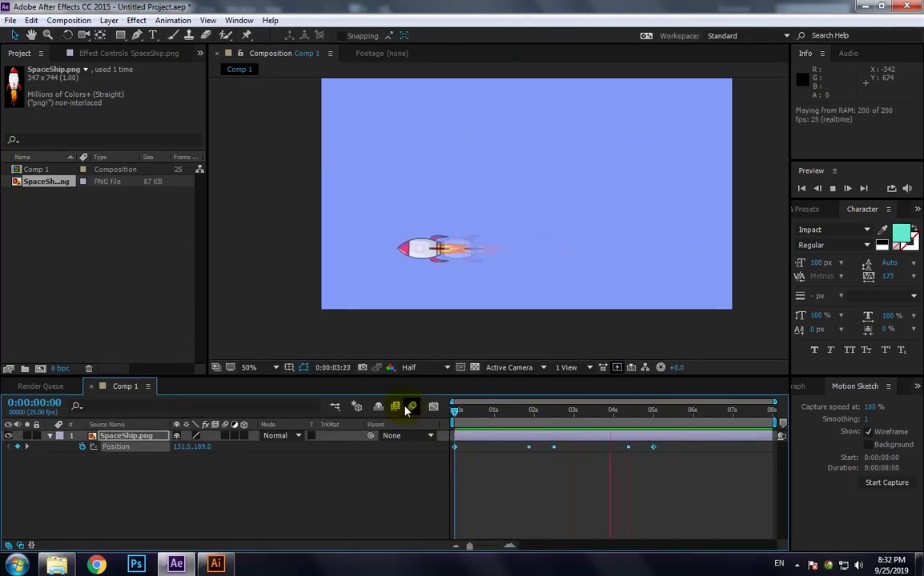
pyautogui.press('space')
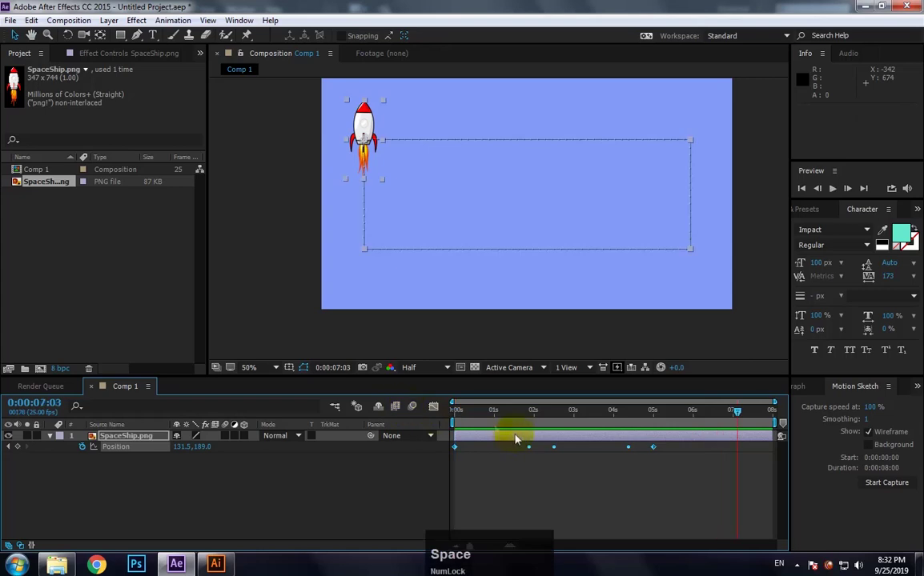
# Step: Remove all of the spaceship's Position keyframes at the start of the timeline and bring up the Motion Sketch controls
pyautogui.click(452, 409)
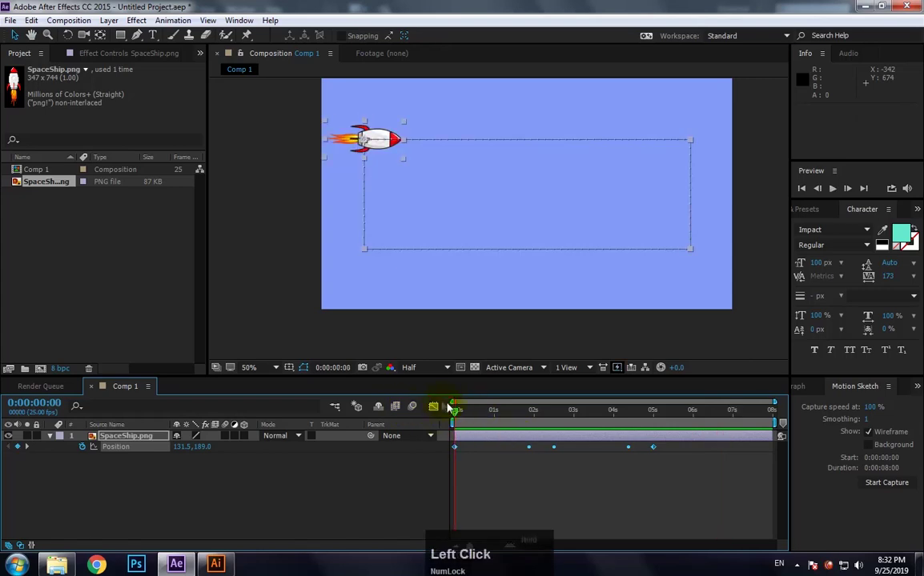
pyautogui.click(82, 446)
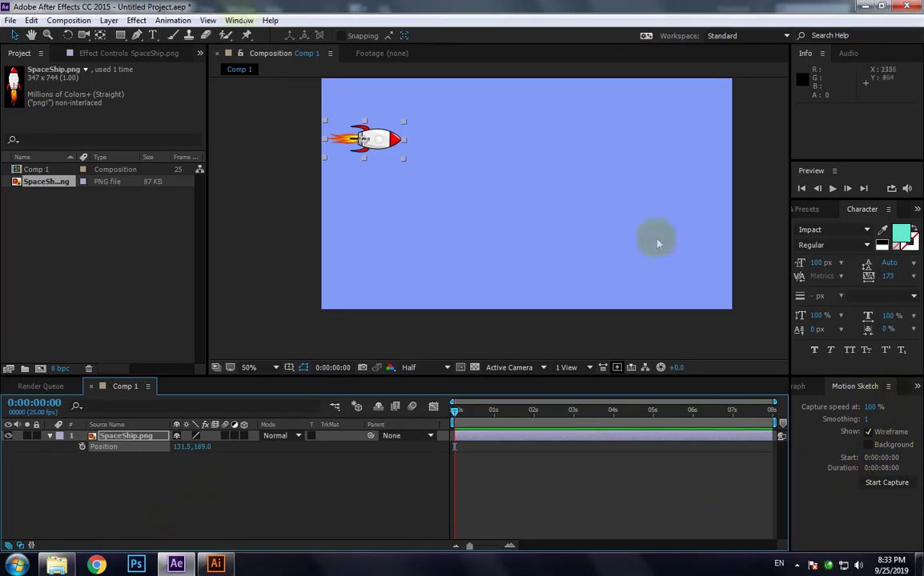
pyautogui.click(239, 20)
pyautogui.click(252, 227)
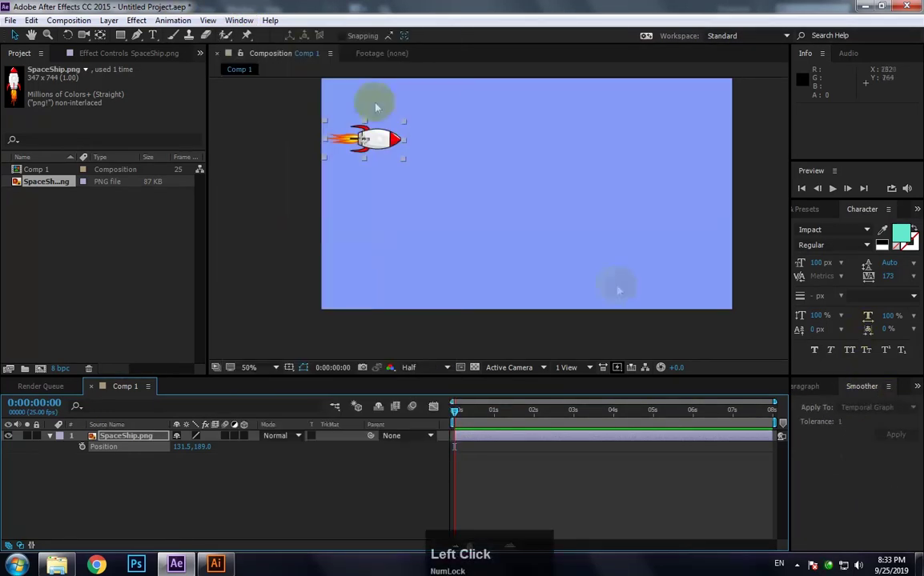
pyautogui.click(239, 20)
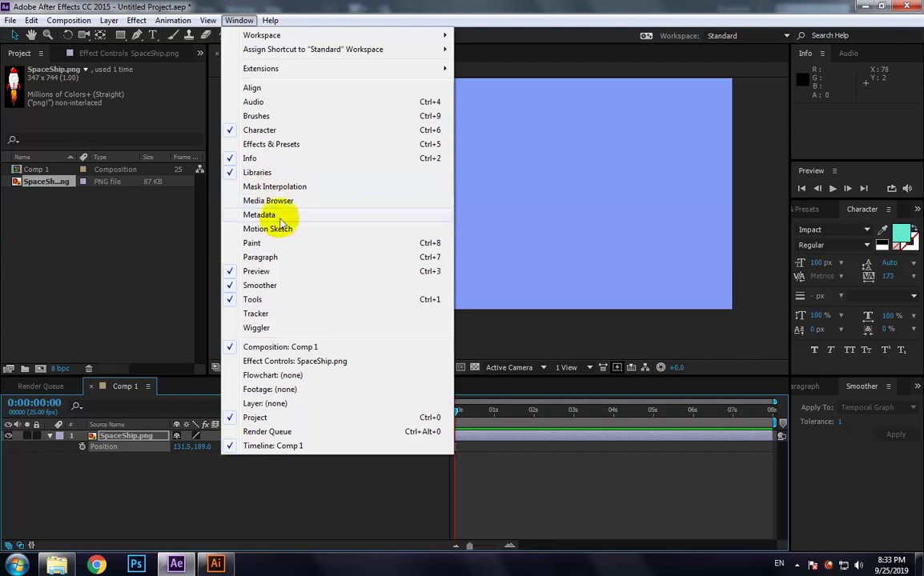
pyautogui.click(279, 229)
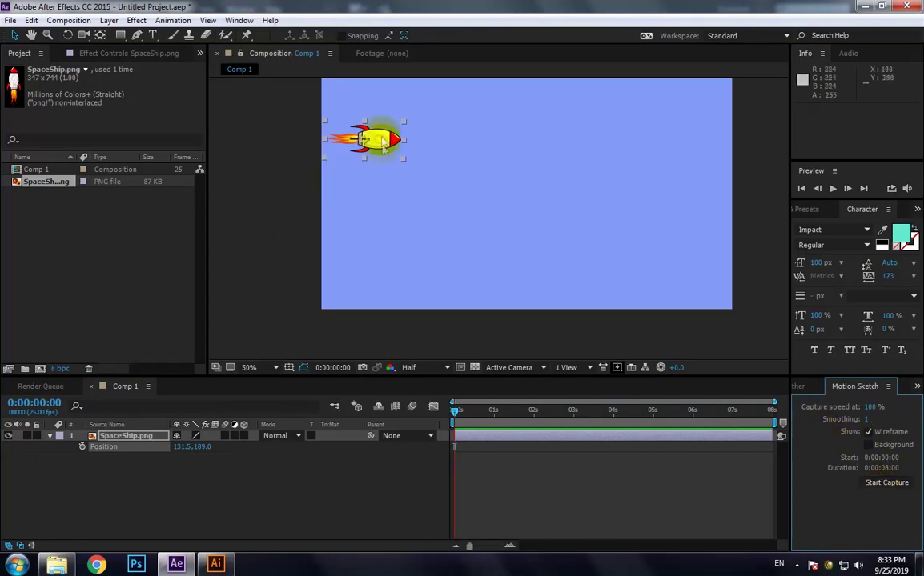
# Step: Move the spaceship to about 105.5, 129 near the frame's upper-left corner and set the current time to 0 seconds
pyautogui.moveTo(383, 141)
pyautogui.mouseDown()
pyautogui.moveTo(426, 143)
pyautogui.moveTo(374, 122)
pyautogui.mouseUp()
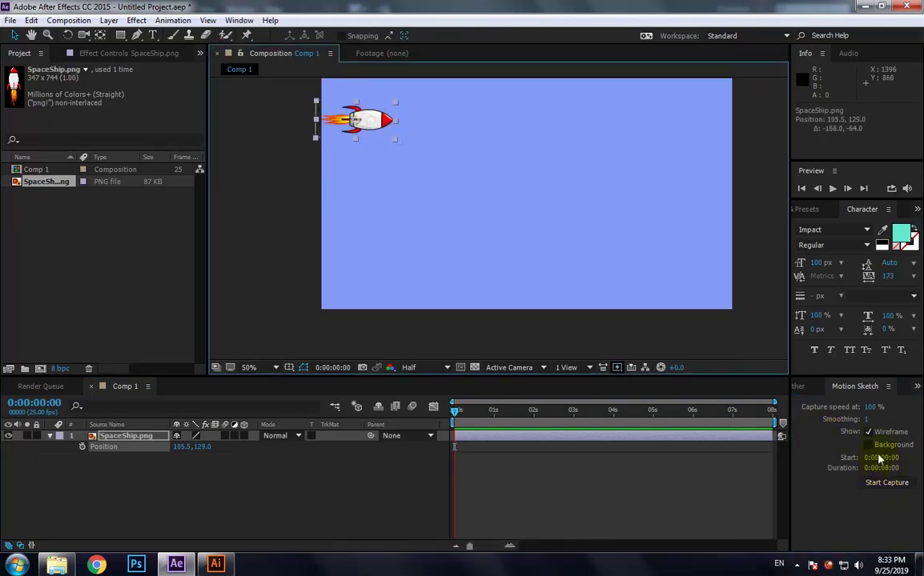
pyautogui.click(865, 481)
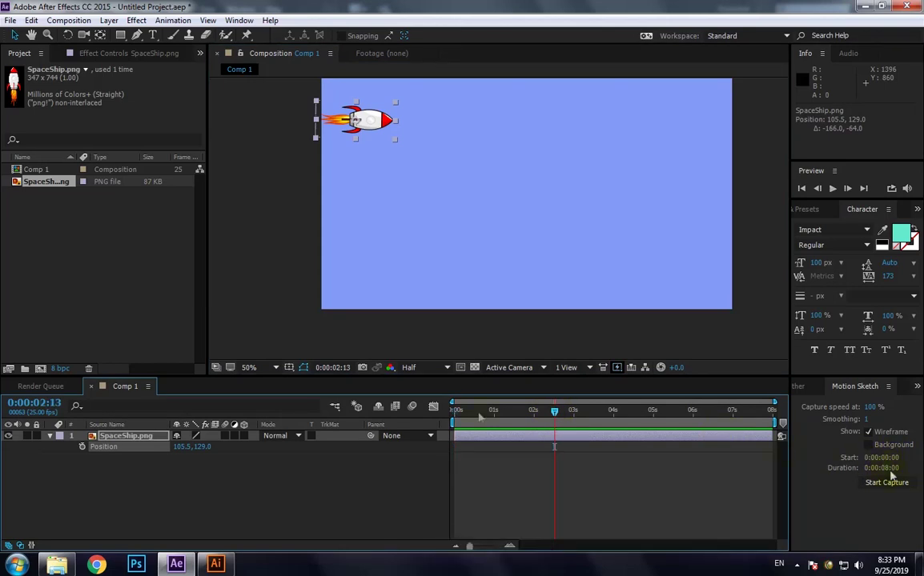
pyautogui.click(652, 430)
pyautogui.click(603, 413)
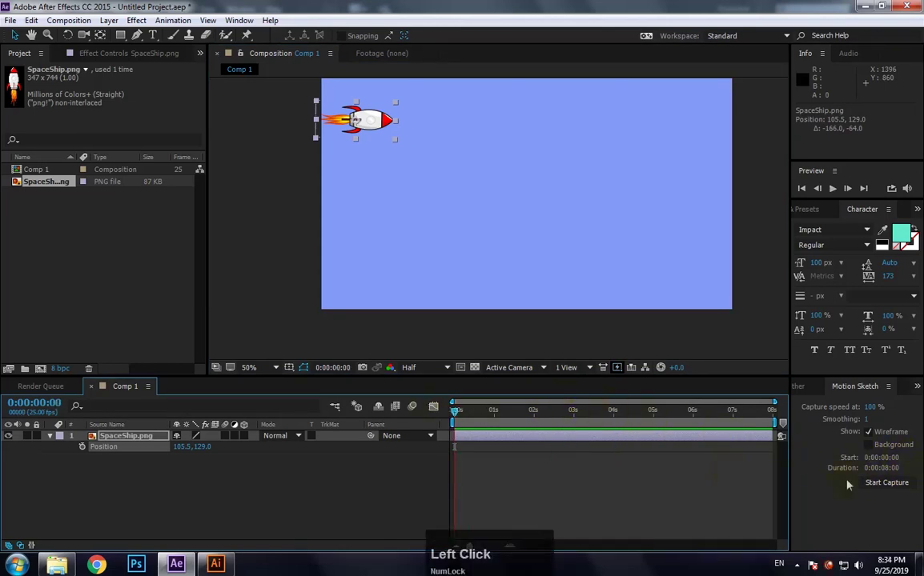
pyautogui.click(879, 472)
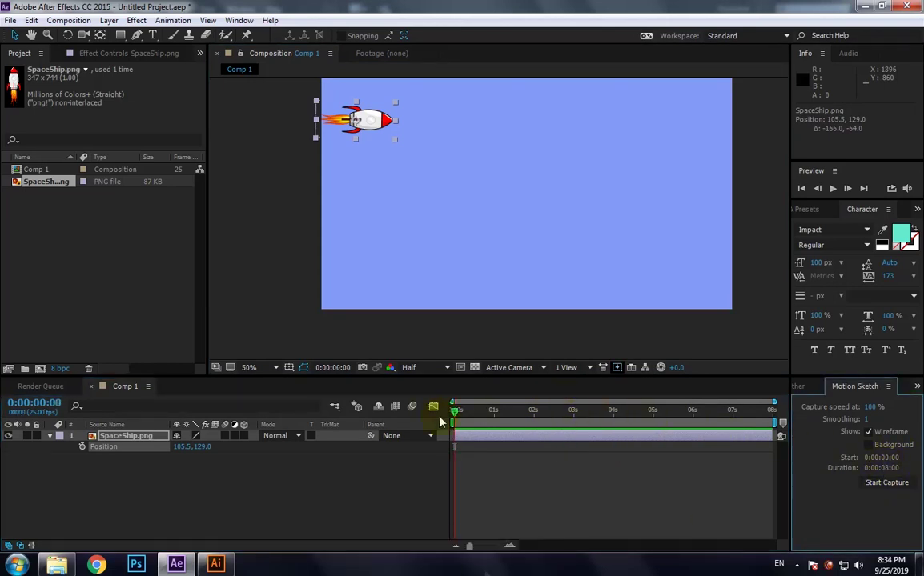
# Step: Capture a freehand looping Motion Sketch path for the spaceship at 100% speed with smoothing 1, and preview the motion
pyautogui.click(887, 482)
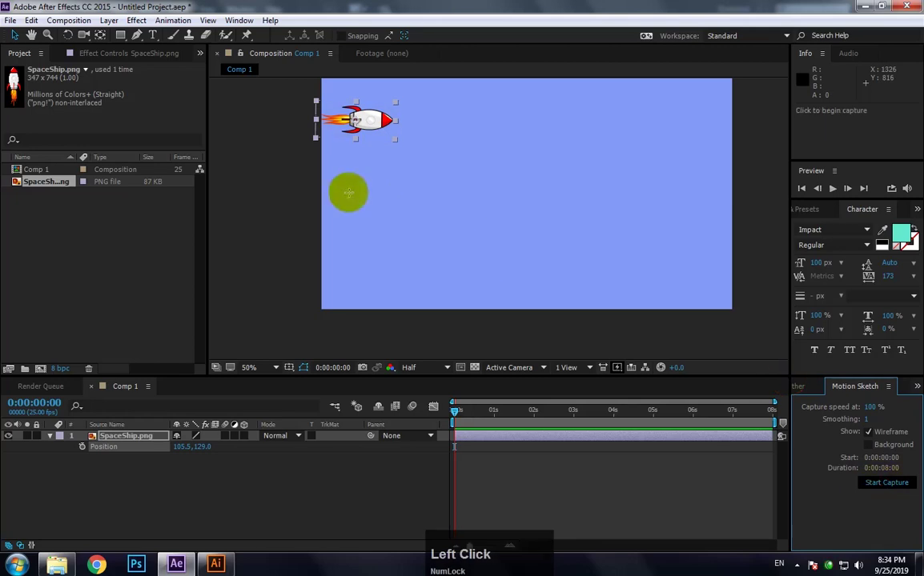
pyautogui.moveTo(347, 192); pyautogui.dragTo(335, 172)
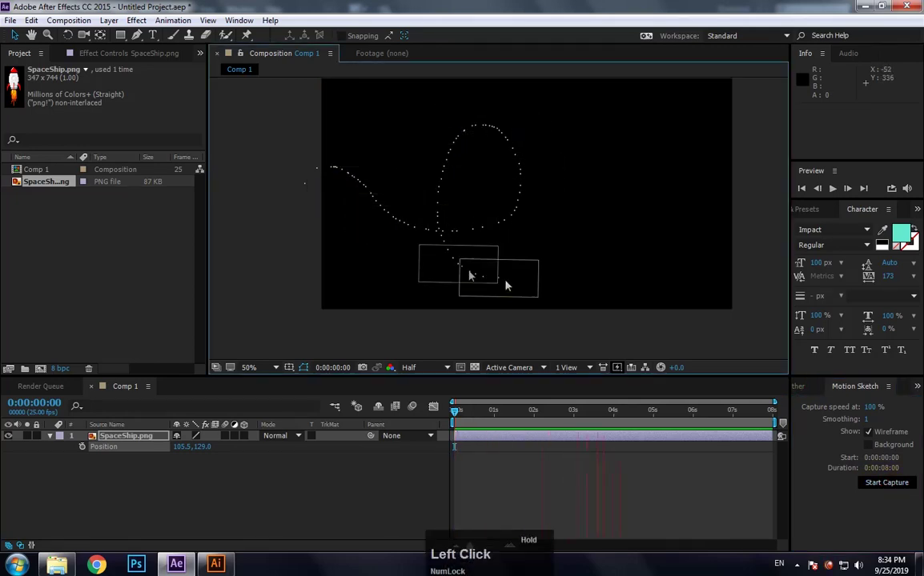
pyautogui.moveTo(590, 156); pyautogui.dragTo(689, 217)
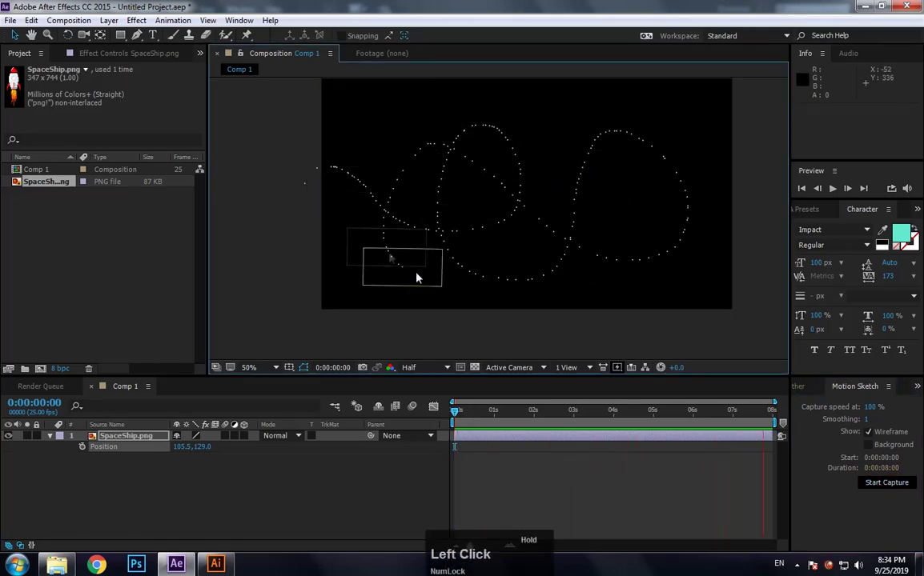
pyautogui.moveTo(416, 277); pyautogui.dragTo(592, 284)
pyautogui.press('space')
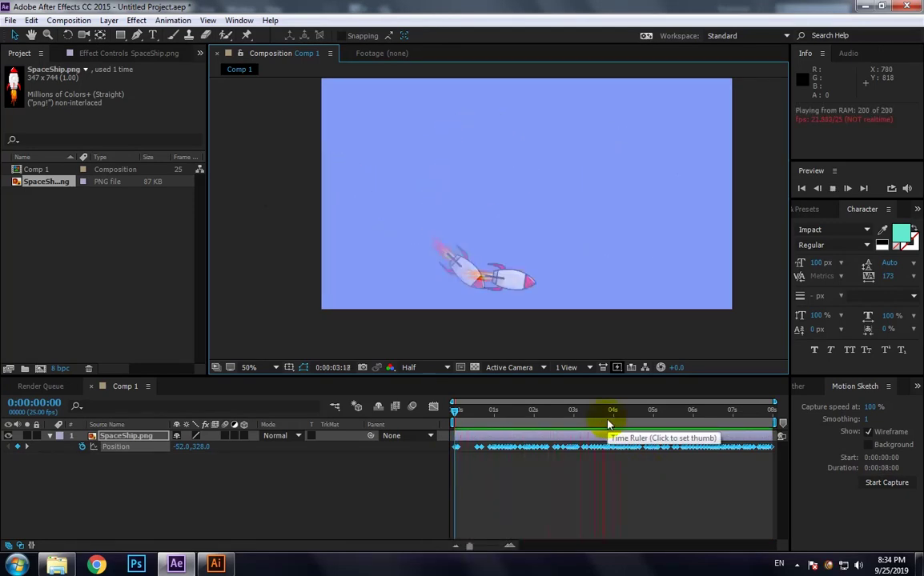
pyautogui.click(868, 432)
pyautogui.press('space')
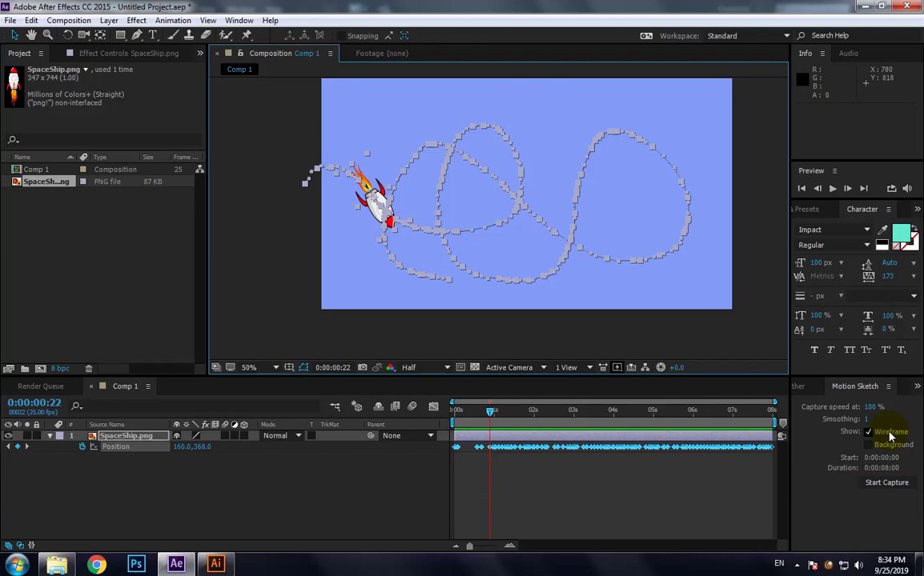
# Step: Smooth the captured spatial path using Smoother with a tolerance of 20, and preview the result from the start
pyautogui.click(239, 20)
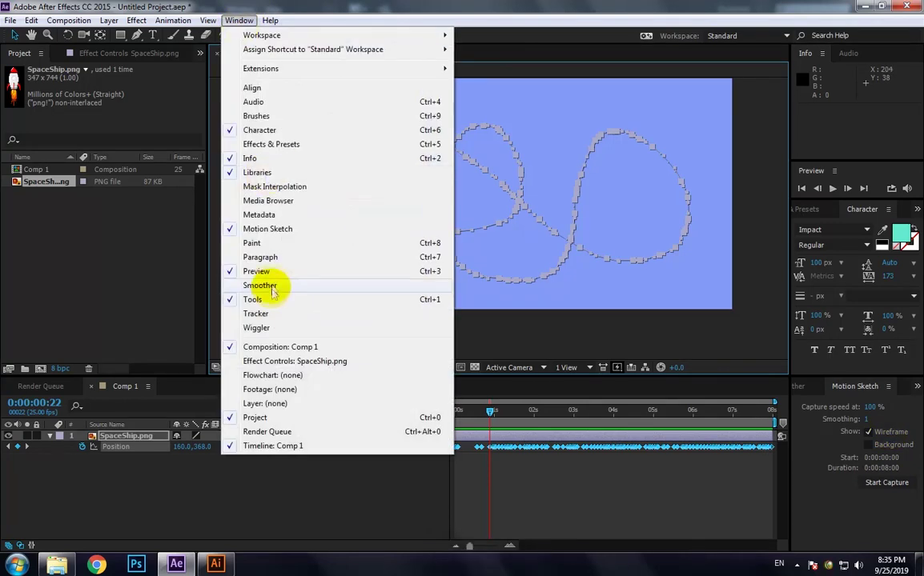
pyautogui.click(271, 288)
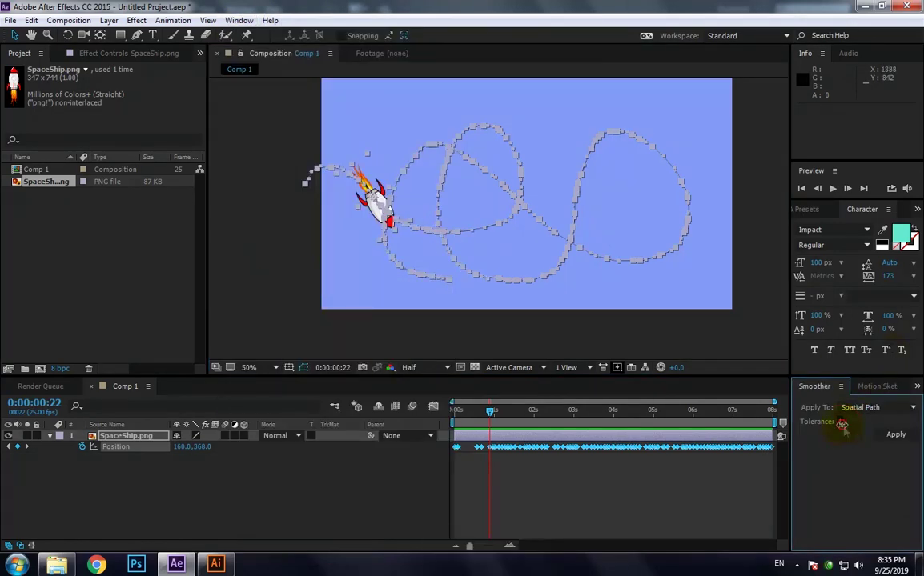
pyautogui.moveTo(842, 425); pyautogui.dragTo(854, 426)
pyautogui.click(894, 435)
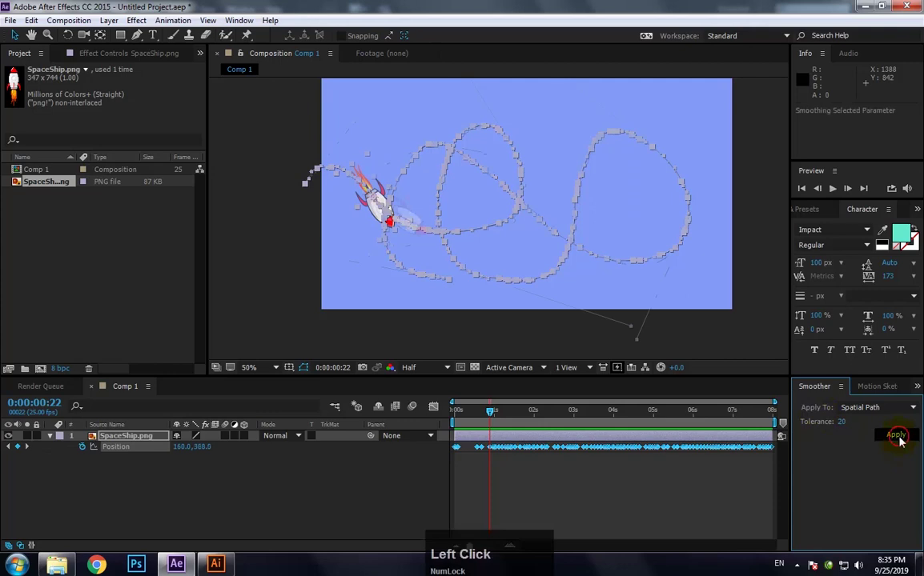
pyautogui.click(495, 411)
pyautogui.click(455, 410)
pyautogui.press('space')
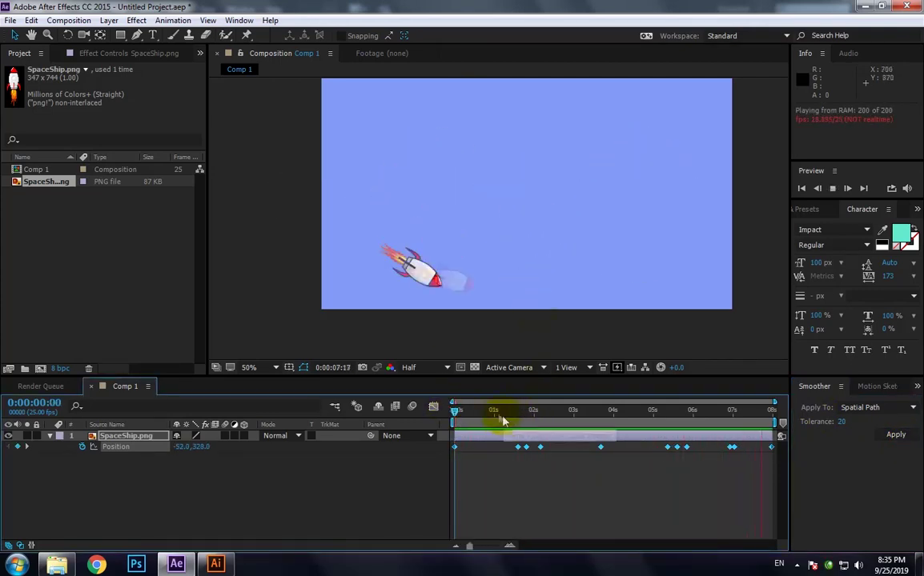
# Step: Reshape the spaceship's smoothed path at 0:00:02:07 by moving individual keyframe points on its loops, and preview the motion
pyautogui.click(453, 410)
pyautogui.moveTo(507, 418); pyautogui.dragTo(544, 428)
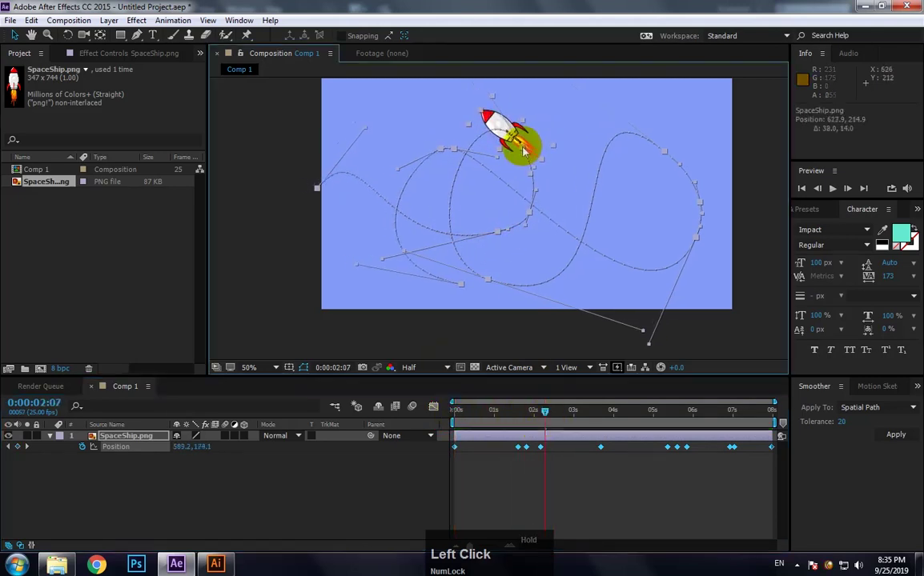
pyautogui.click(512, 146)
pyautogui.moveTo(513, 147)
pyautogui.mouseDown()
pyautogui.moveTo(537, 163)
pyautogui.moveTo(528, 190)
pyautogui.mouseUp()
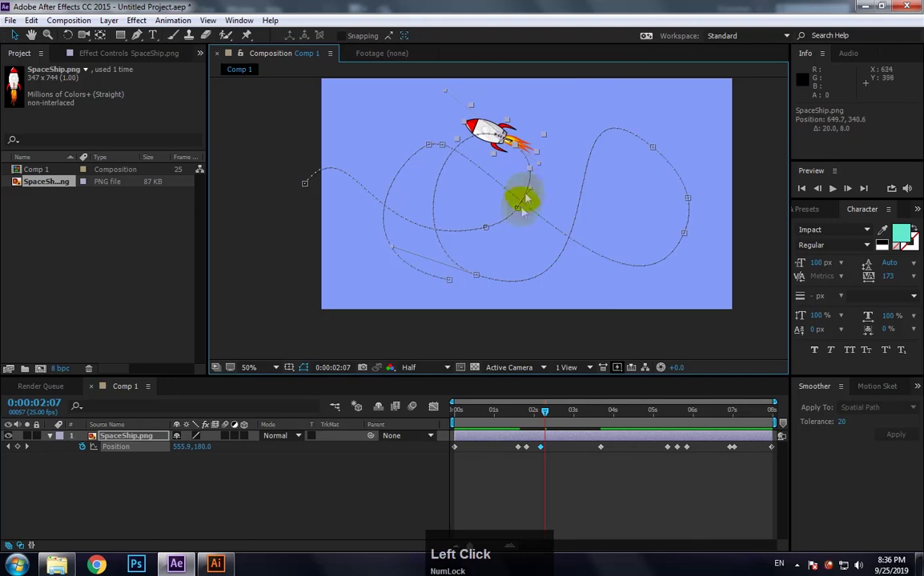
pyautogui.moveTo(437, 152); pyautogui.dragTo(491, 152)
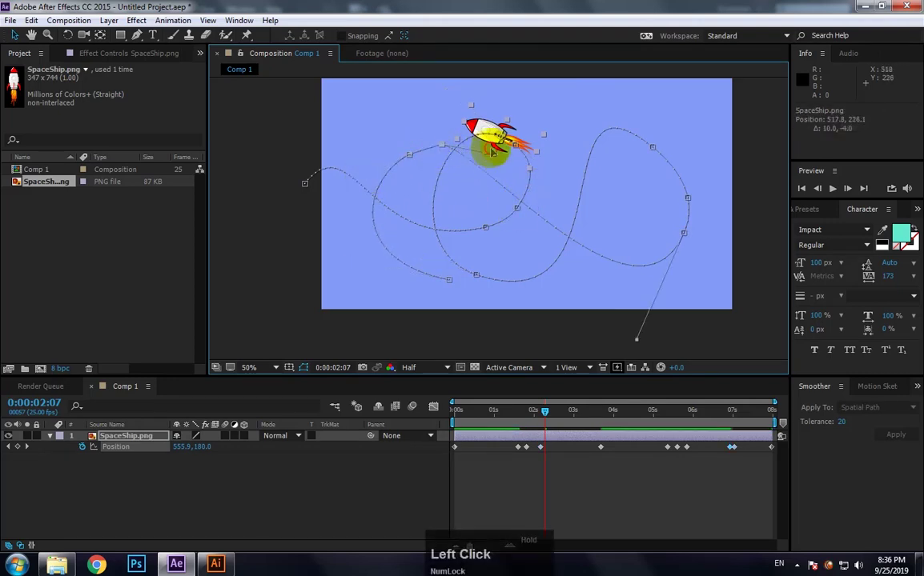
pyautogui.moveTo(542, 124); pyautogui.dragTo(519, 210)
pyautogui.press('space')
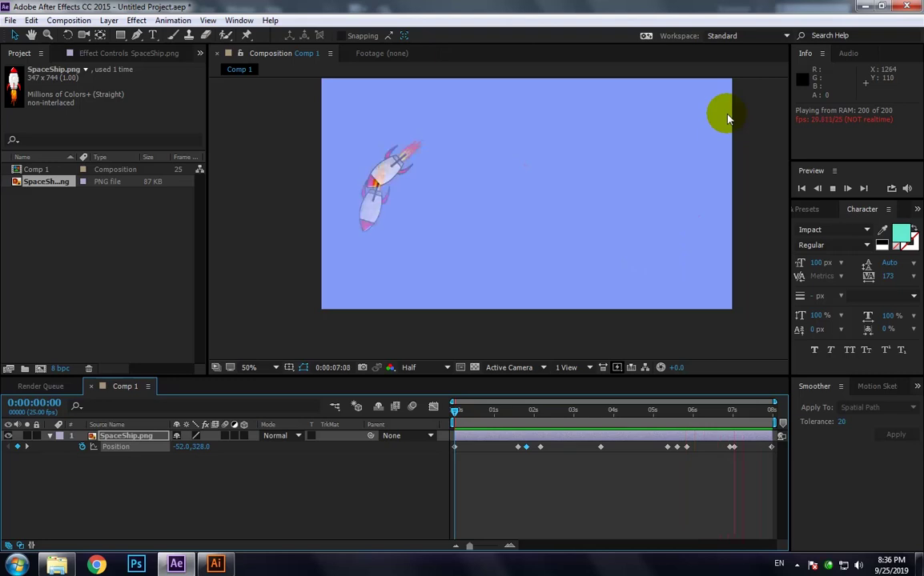
pyautogui.press('space')
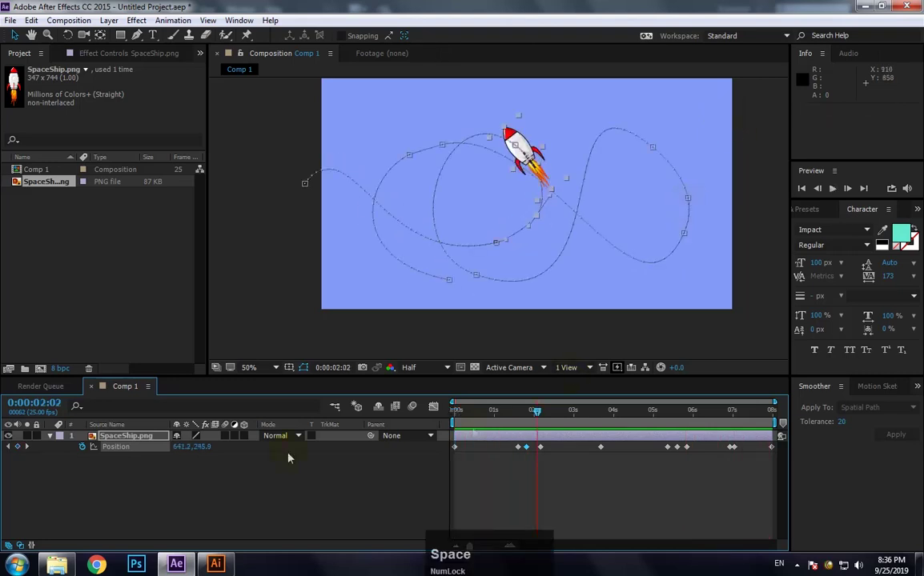
# Step: Clear the spaceship's Position keyframes and set Motion Sketch to 50% capture speed with smoothing 15
pyautogui.click(82, 447)
pyautogui.click(881, 386)
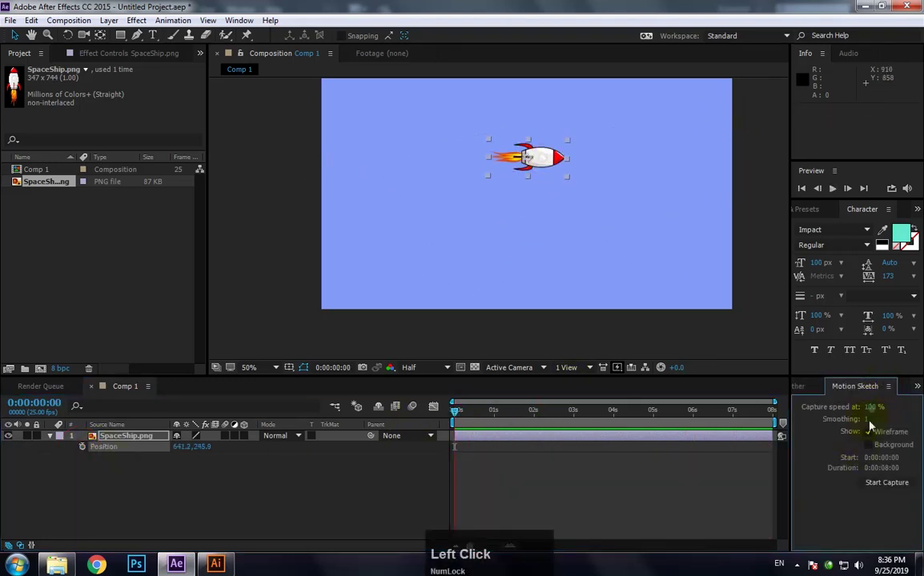
pyautogui.write('50')
pyautogui.click(881, 419)
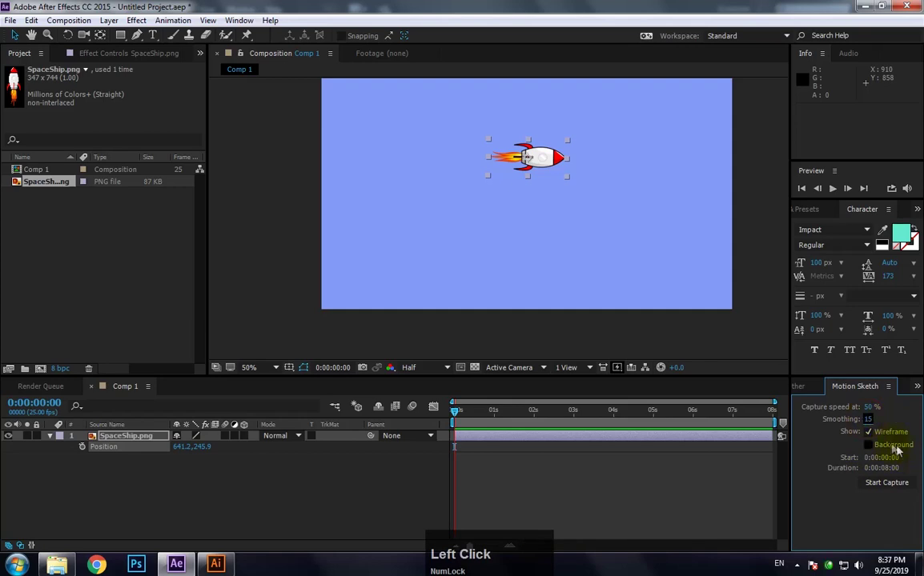
# Step: Try capturing a freehand looping path for the spaceship at 50% capture speed, preview it and undo the capture
pyautogui.click(886, 482)
pyautogui.moveTo(448, 171); pyautogui.dragTo(326, 164)
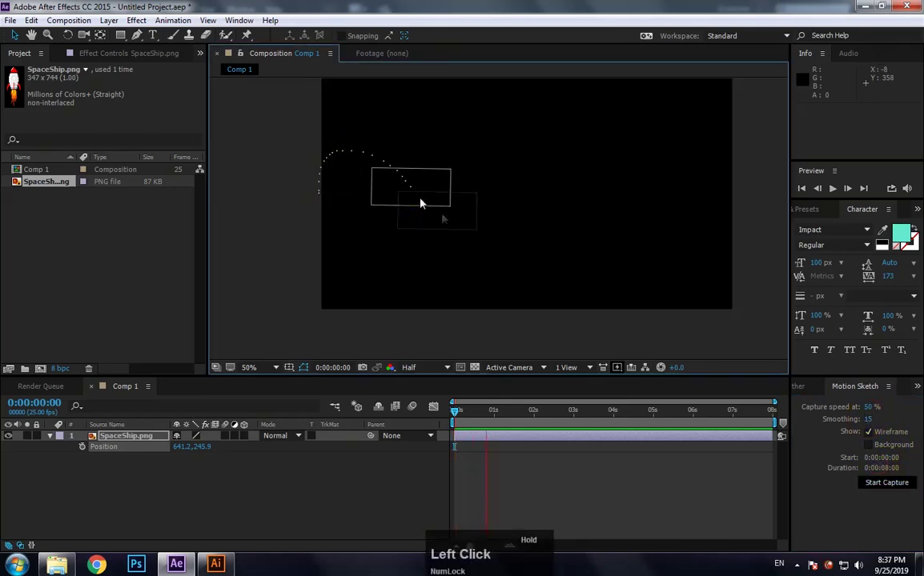
pyautogui.moveTo(577, 245); pyautogui.dragTo(582, 144)
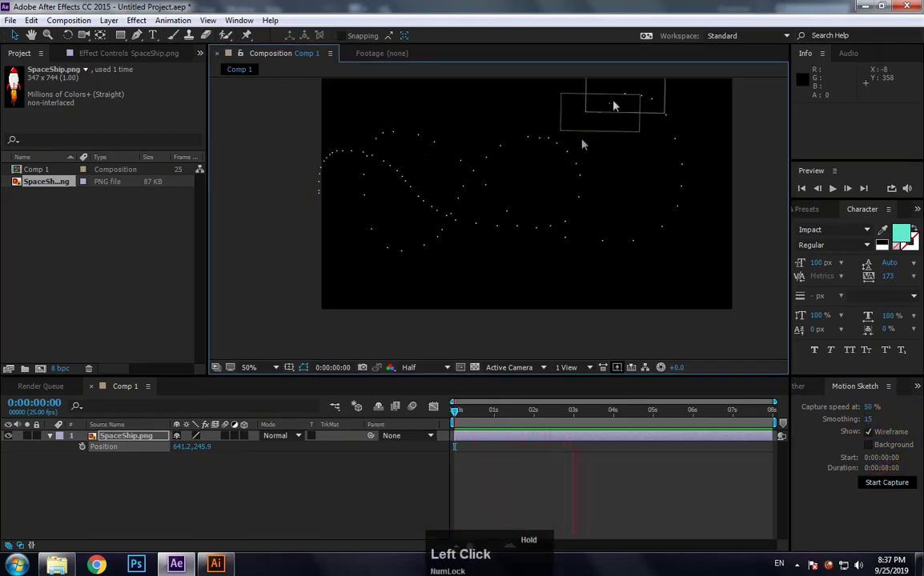
pyautogui.moveTo(440, 122)
pyautogui.mouseDown()
pyautogui.moveTo(565, 195)
pyautogui.moveTo(631, 151)
pyautogui.mouseUp()
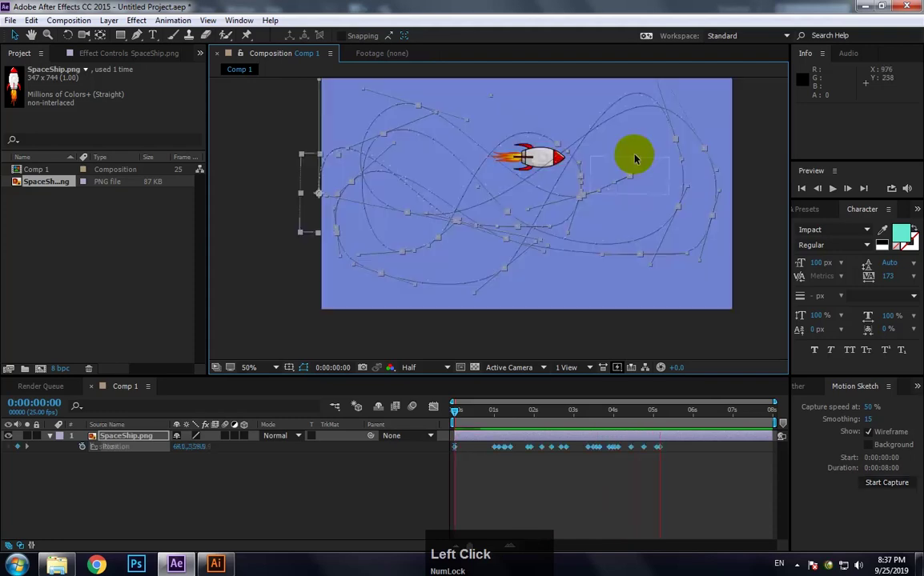
pyautogui.press('space')
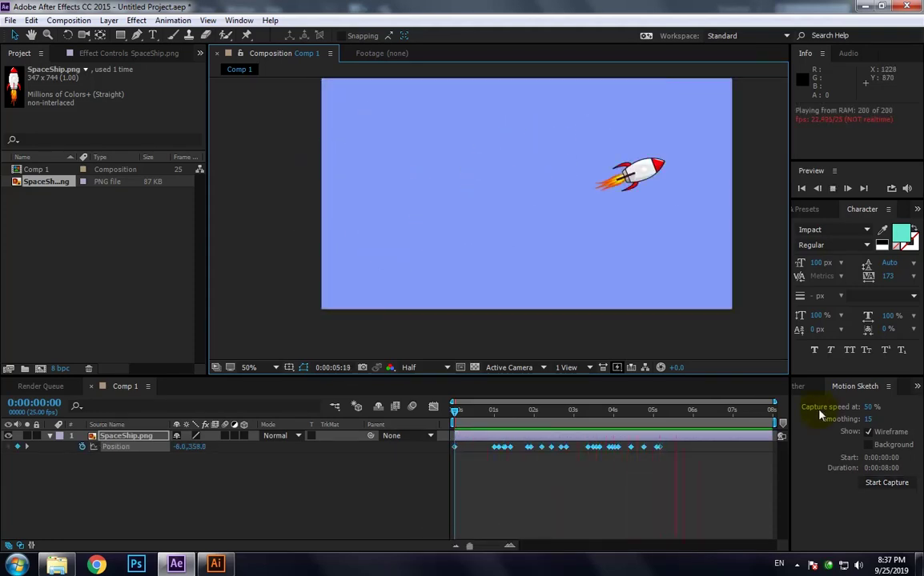
pyautogui.press('space')
pyautogui.hotkey('ctrl', 'z')
# Step: Set the capture speed to 192% and capture a new freehand looping path for the spaceship
pyautogui.click(871, 407)
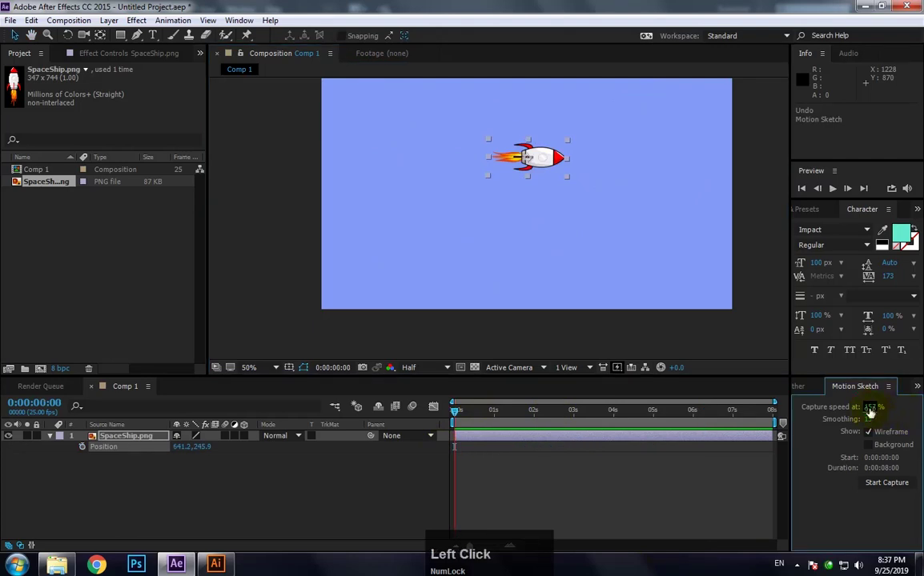
pyautogui.moveTo(309, 242)
pyautogui.mouseDown()
pyautogui.moveTo(307, 208)
pyautogui.moveTo(370, 174)
pyautogui.mouseUp()
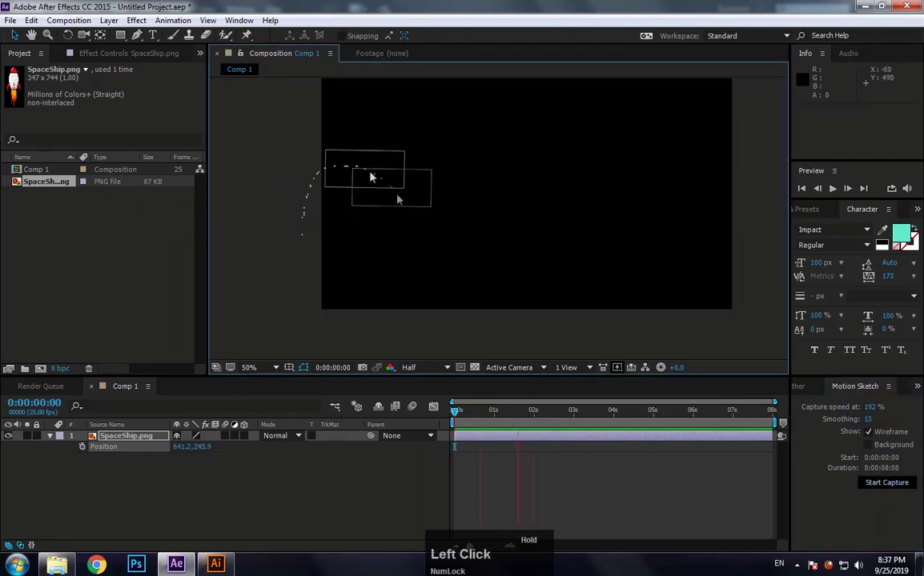
pyautogui.moveTo(672, 190); pyautogui.dragTo(619, 257)
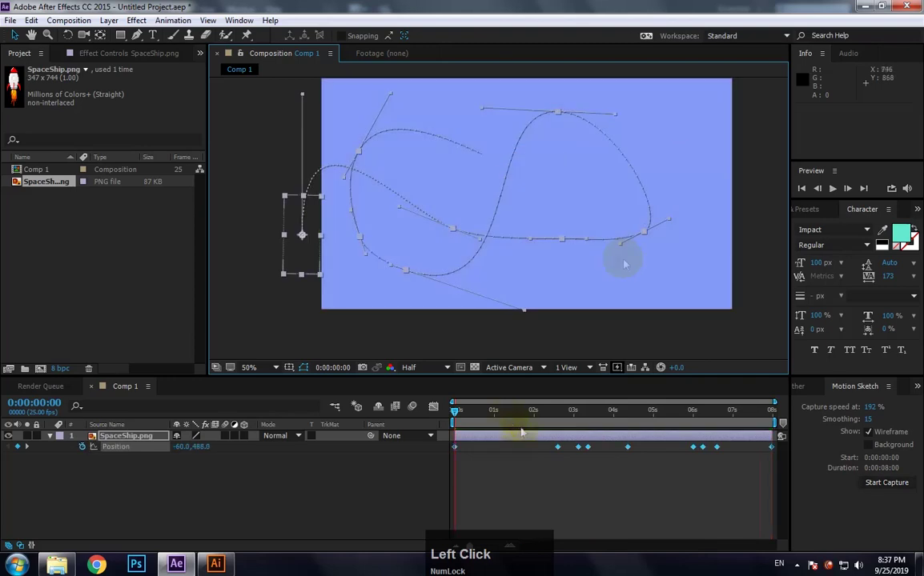
# Step: Enable motion blur for the composition and preview the spaceship's captured motion
pyautogui.click(411, 406)
pyautogui.press('space')
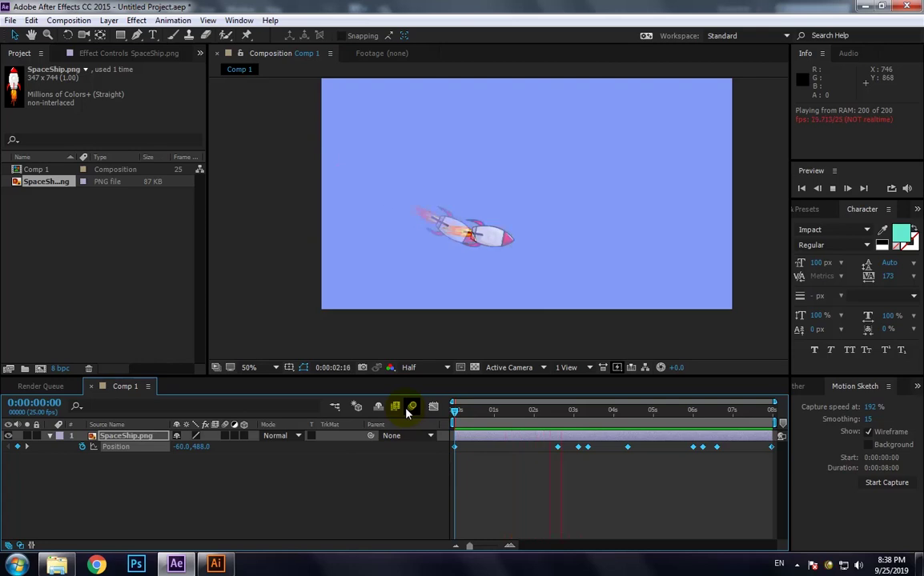
pyautogui.press('space')
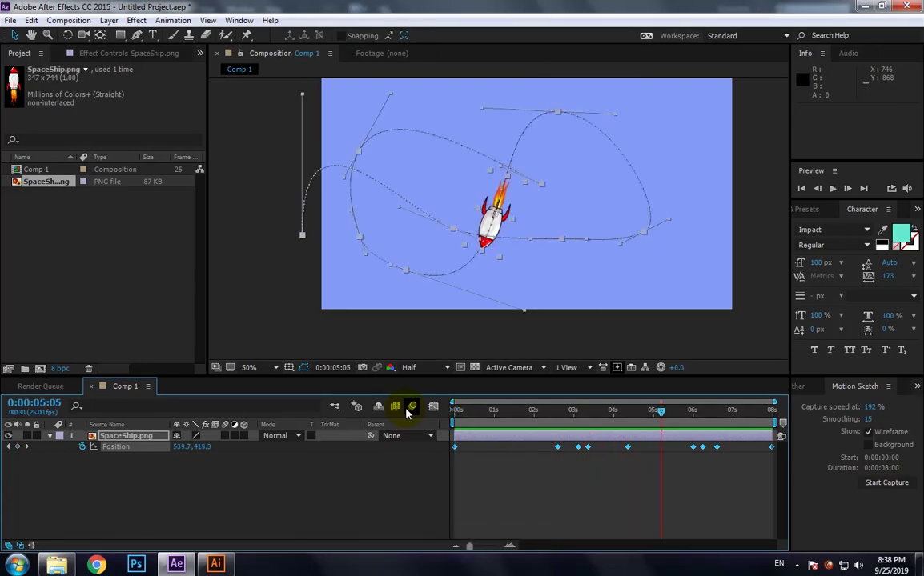
# Step: Save the project as Motion Sketch in the AfterEffects_08_Motion Sketch_Path Animation & Masking folder on the Desktop
pyautogui.hotkey('ctrl', 's')
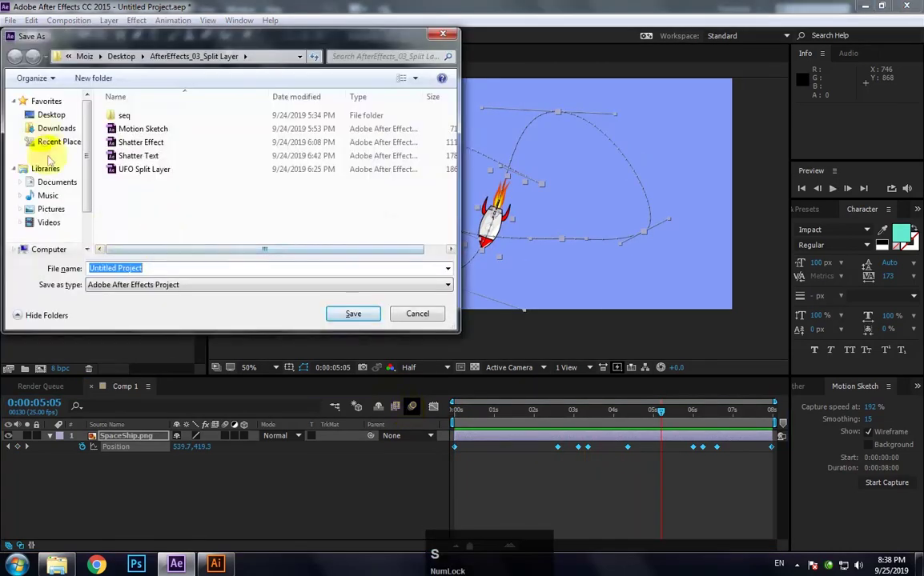
pyautogui.click(51, 115)
pyautogui.doubleClick(320, 210)
pyautogui.write('Motion Sketch')
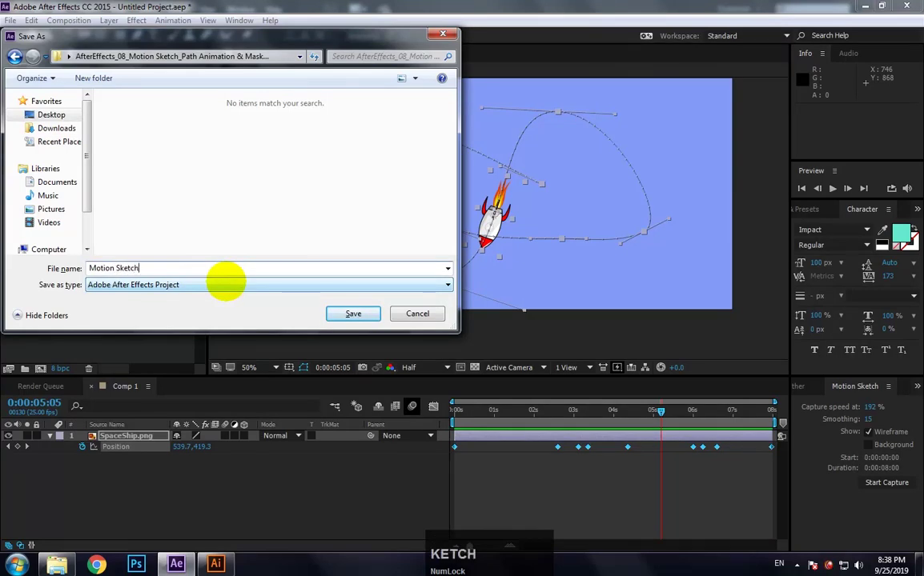
pyautogui.press('Return')
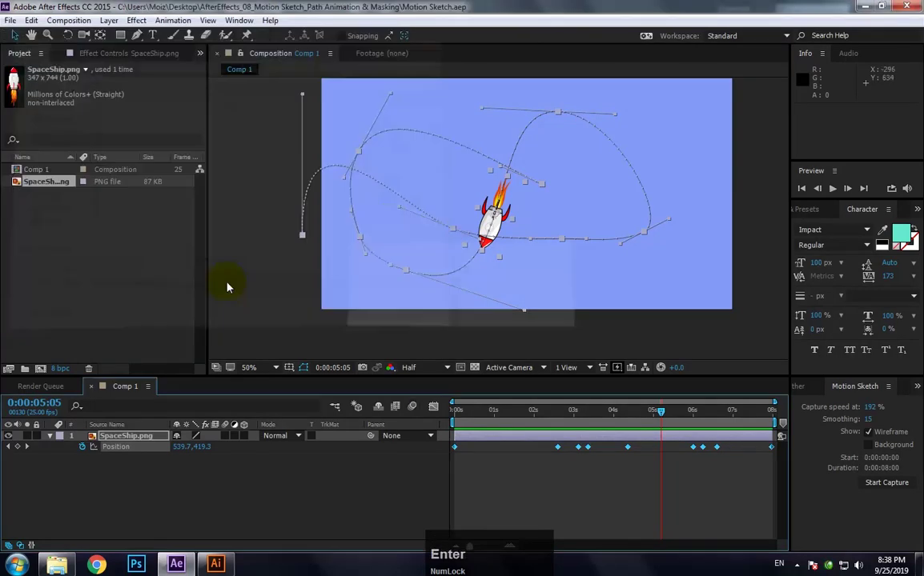
# Step: Preview the spaceship's captured motion from the start of the timeline
pyautogui.click(398, 405)
pyautogui.press('space')
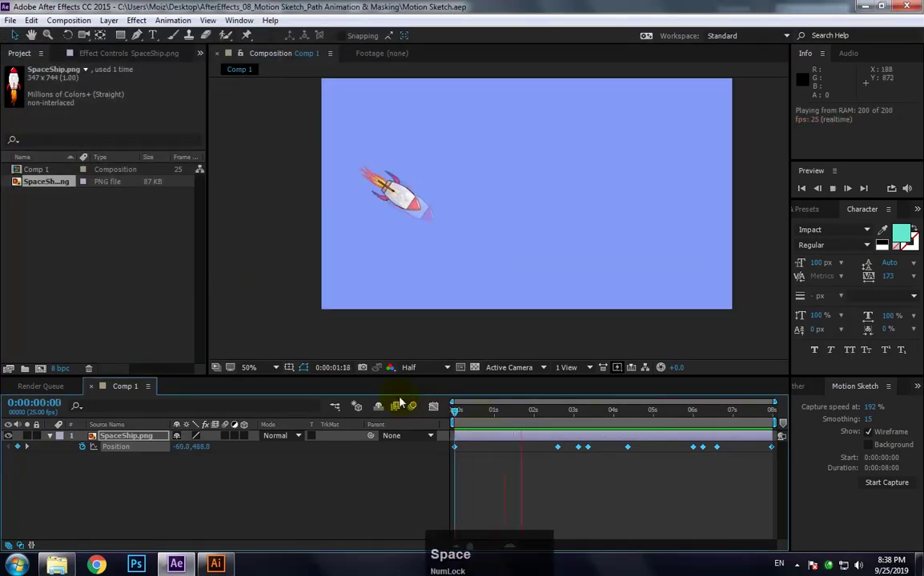
pyautogui.press('space')
pyautogui.click(468, 414)
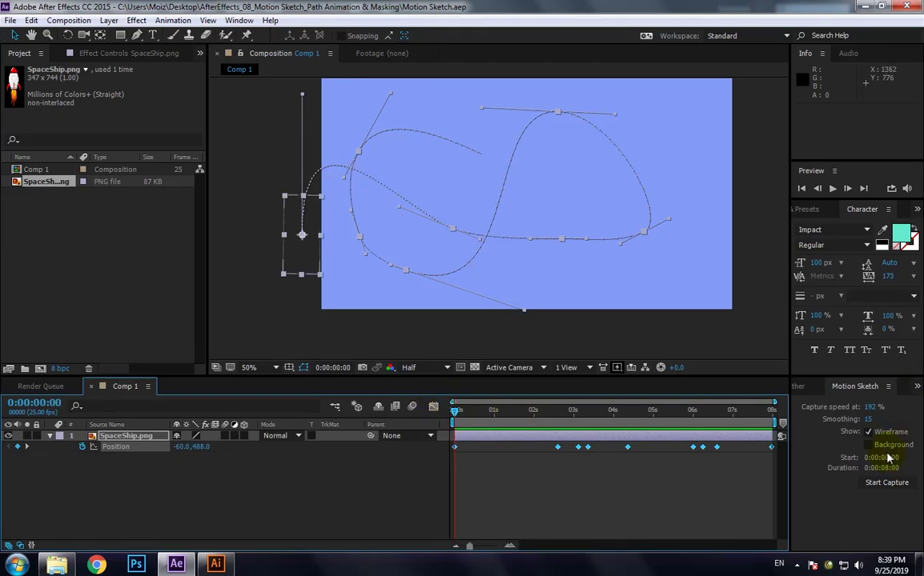
# Step: Undo the last motion capture and record a new looping spaceship path at 102% capture speed, entering from outside the frame's left edge
pyautogui.hotkey('ctrl', 'z')
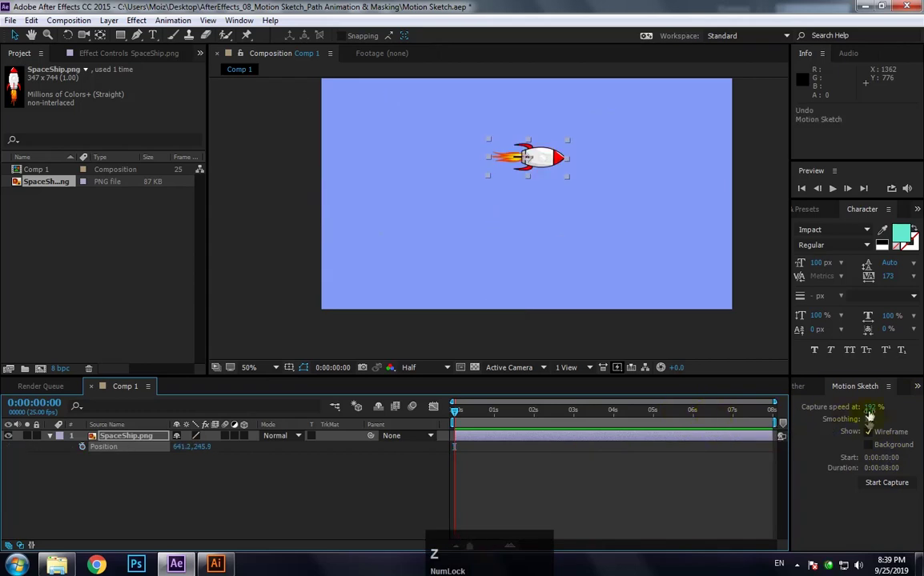
pyautogui.moveTo(870, 412); pyautogui.dragTo(806, 409)
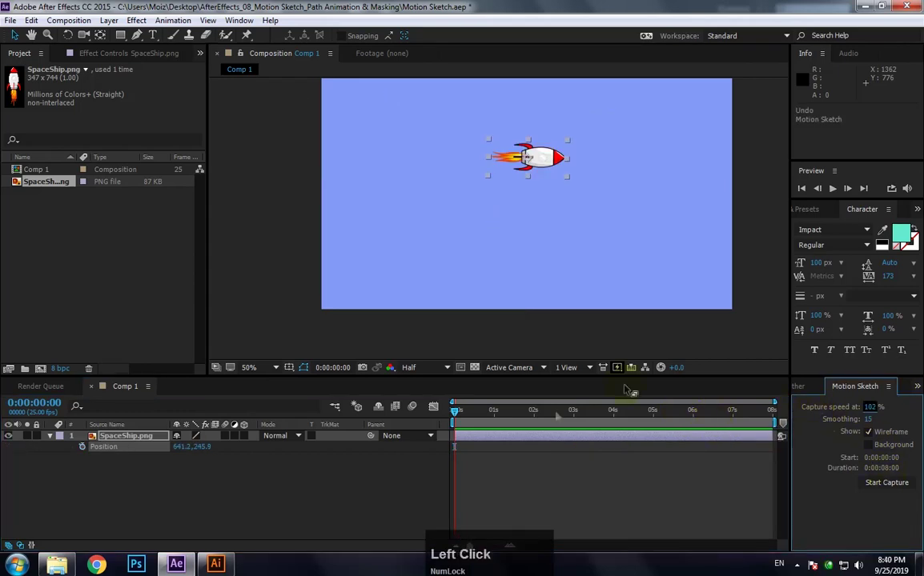
pyautogui.click(887, 482)
pyautogui.moveTo(338, 176); pyautogui.dragTo(302, 204)
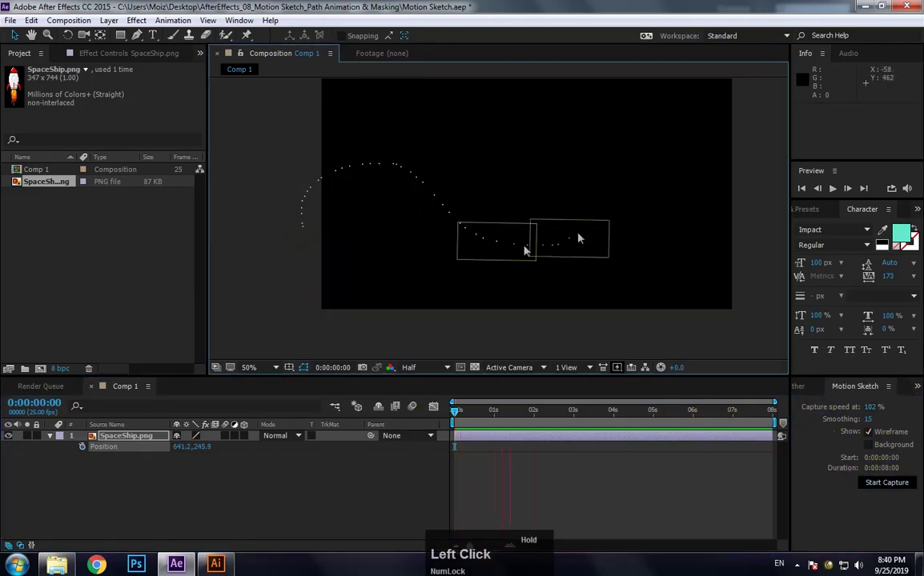
pyautogui.moveTo(579, 237)
pyautogui.mouseDown()
pyautogui.moveTo(479, 177)
pyautogui.moveTo(372, 268)
pyautogui.mouseUp()
# Step: Scrub and play back the 102% capture, then examine its last keyframe at 0:00:03:03 and the capture start time
pyautogui.click(587, 415)
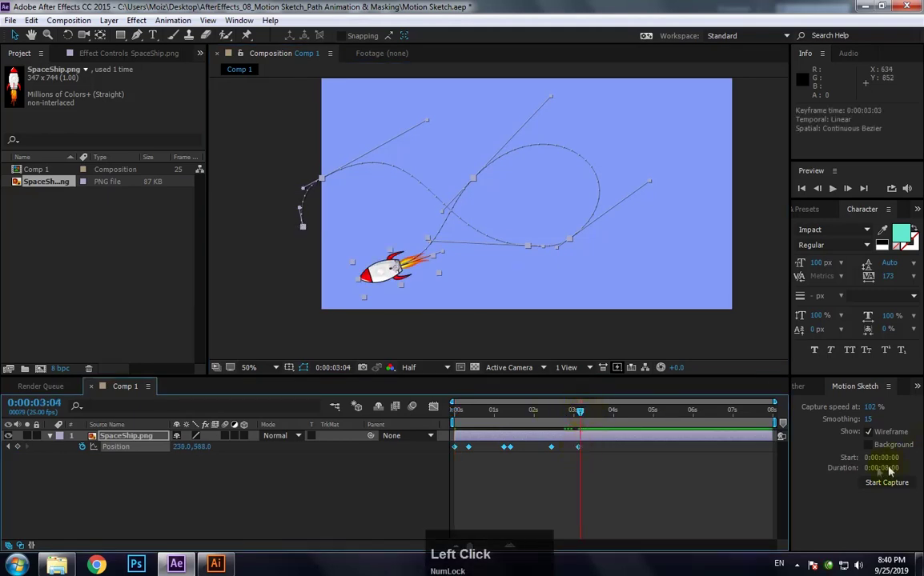
pyautogui.click(580, 412)
pyautogui.click(136, 449)
pyautogui.click(460, 410)
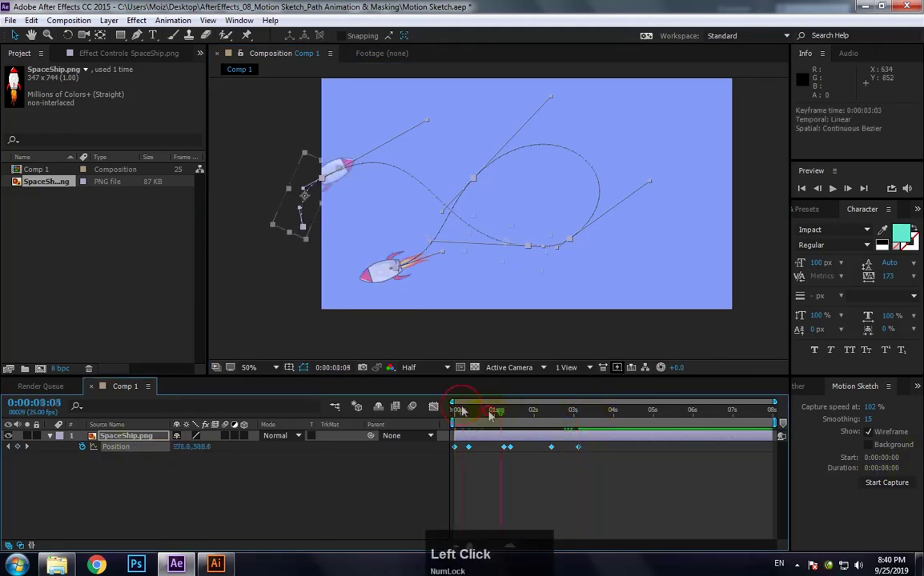
pyautogui.press('space')
pyautogui.press('space')
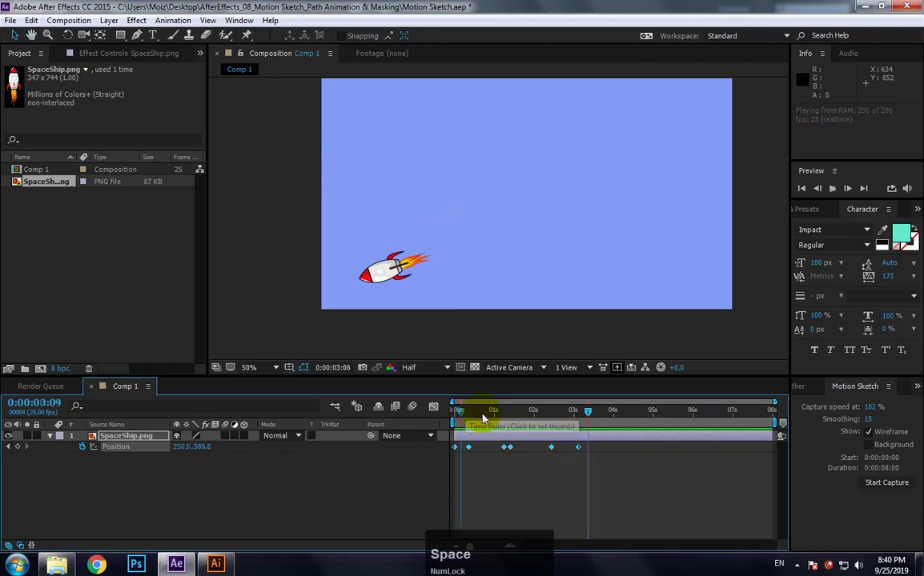
pyautogui.click(585, 413)
pyautogui.click(870, 462)
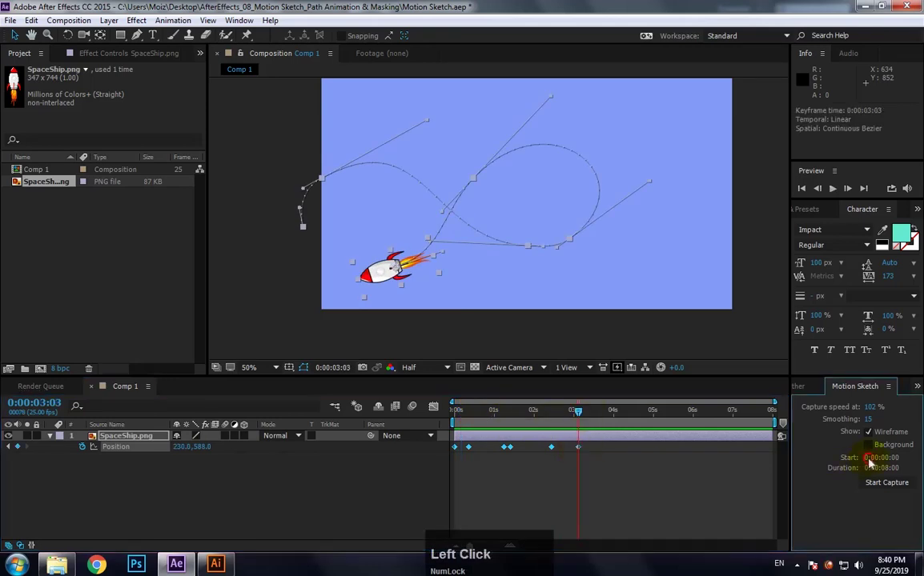
pyautogui.moveTo(578, 411)
pyautogui.mouseDown()
pyautogui.moveTo(494, 411)
pyautogui.moveTo(581, 425)
pyautogui.mouseUp()
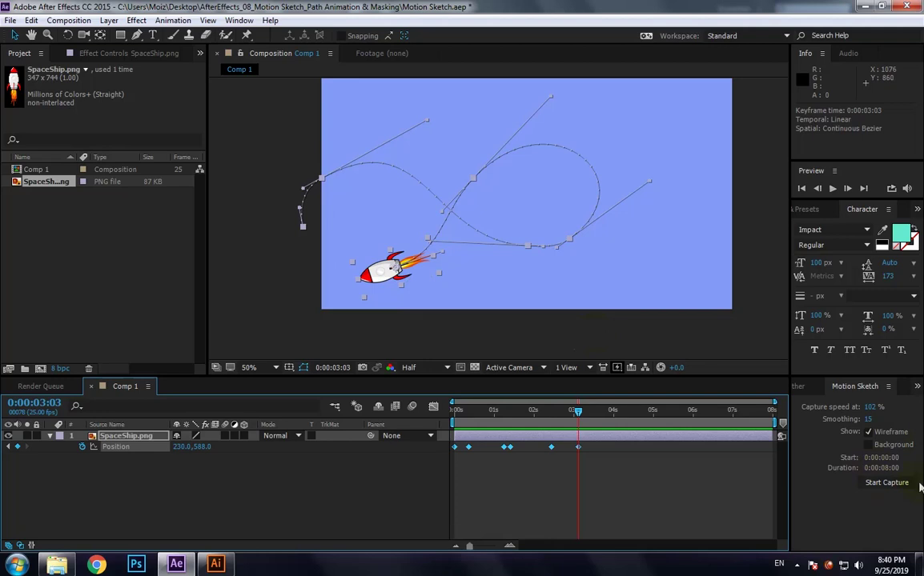
# Step: Capture another freehand looping path that begins at the spaceship's resting position near the lower left of the frame
pyautogui.click(918, 386)
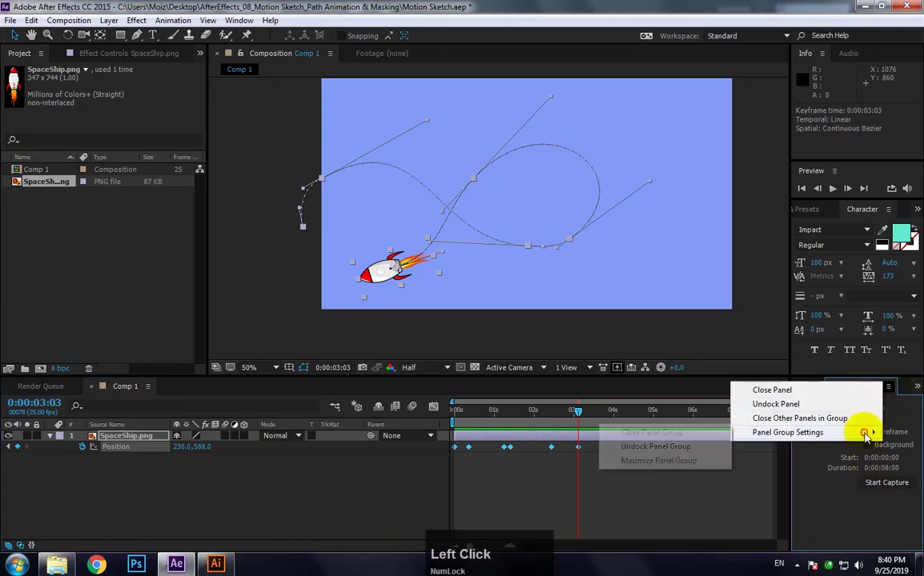
pyautogui.click(890, 479)
pyautogui.moveTo(392, 282); pyautogui.dragTo(352, 218)
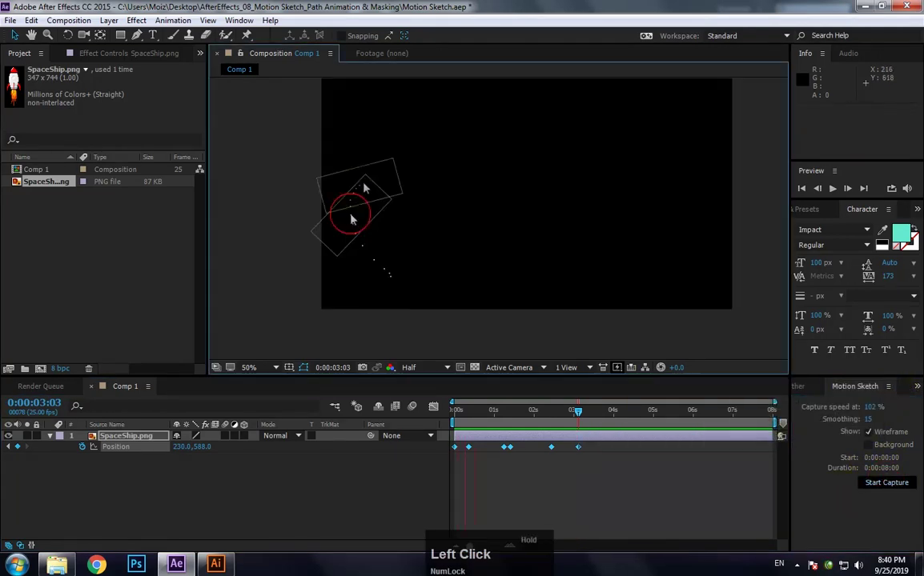
pyautogui.moveTo(574, 227)
pyautogui.mouseDown()
pyautogui.moveTo(480, 282)
pyautogui.moveTo(492, 293)
pyautogui.mouseUp()
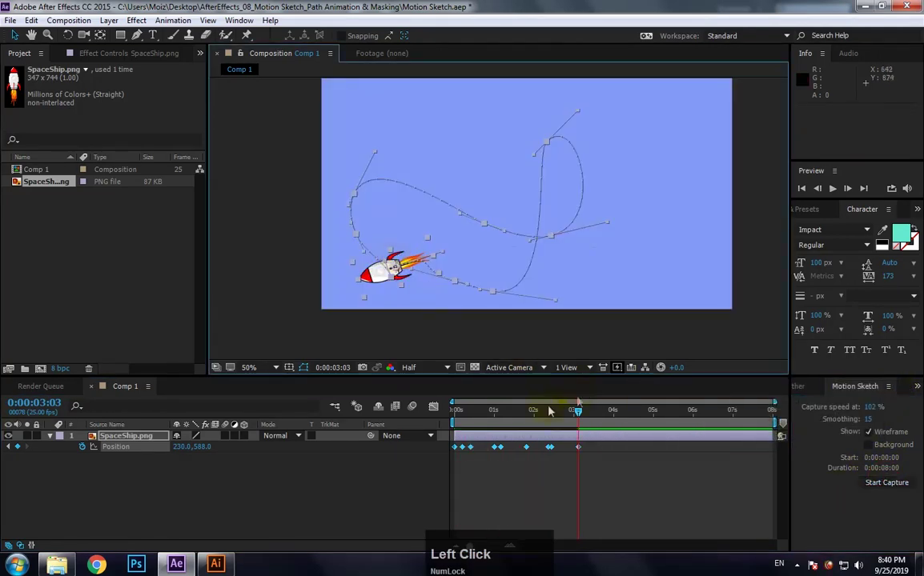
pyautogui.moveTo(549, 410); pyautogui.dragTo(582, 420)
# Step: Set Motion Sketch to 100% capture speed with smoothing 1 and capture one more freehand looping path
pyautogui.click(871, 407)
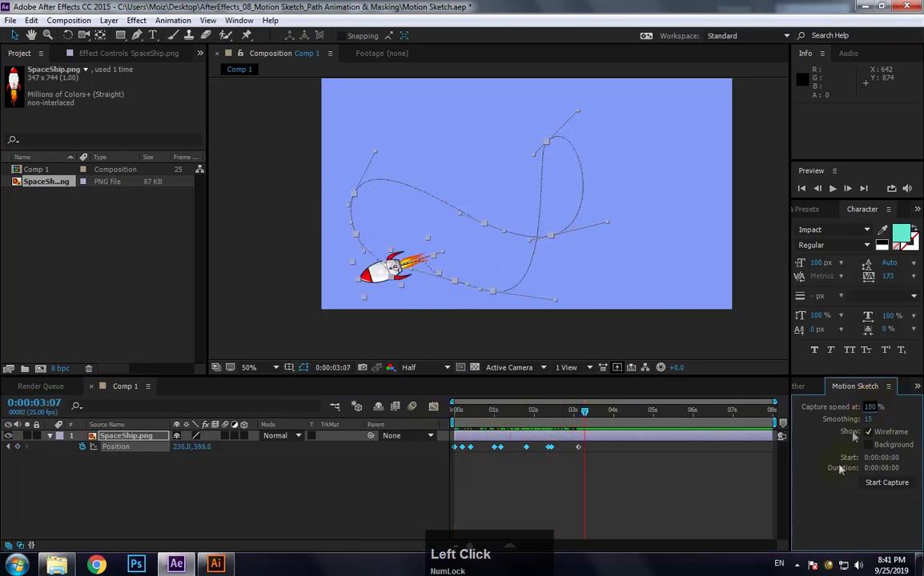
pyautogui.click(869, 419)
pyautogui.moveTo(424, 275)
pyautogui.mouseDown()
pyautogui.moveTo(510, 184)
pyautogui.moveTo(665, 121)
pyautogui.moveTo(492, 277)
pyautogui.mouseUp()
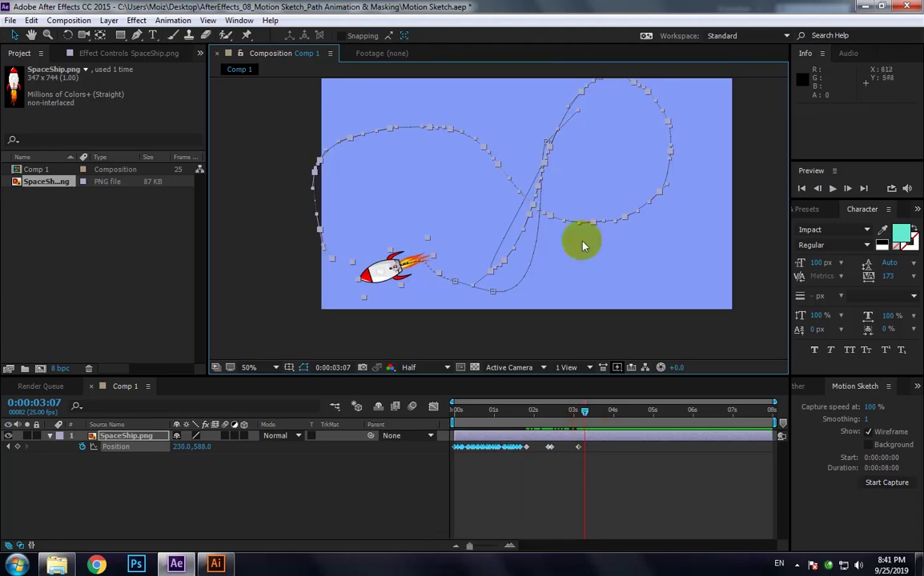
pyautogui.moveTo(590, 466); pyautogui.dragTo(516, 469)
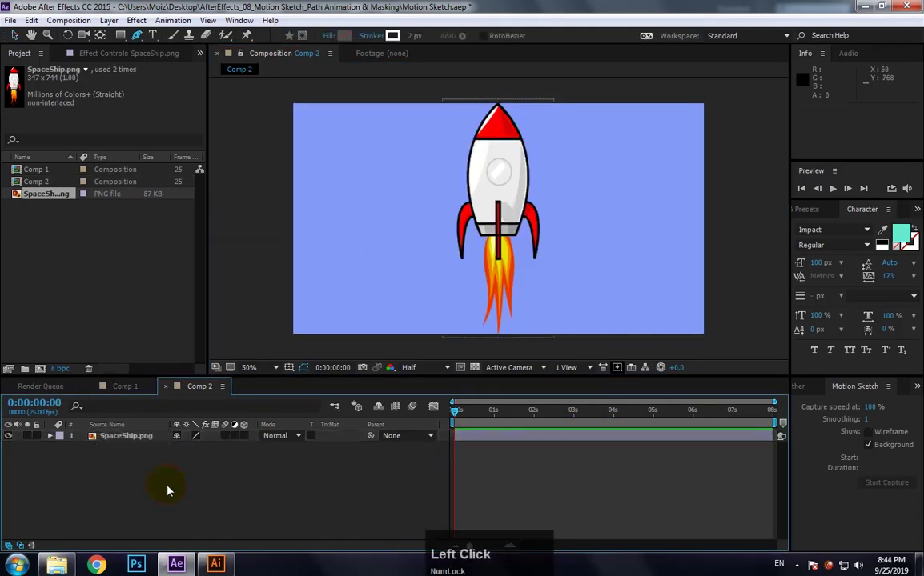
# Step: Try drawing a curved Pen path over the Comp 2 spaceship, both unselected and as a layer mask, undoing each attempt
pyautogui.click(293, 258)
pyautogui.moveTo(353, 199); pyautogui.dragTo(507, 211)
pyautogui.hotkey('ctrl', 'z')
pyautogui.click(124, 437)
pyautogui.click(293, 344)
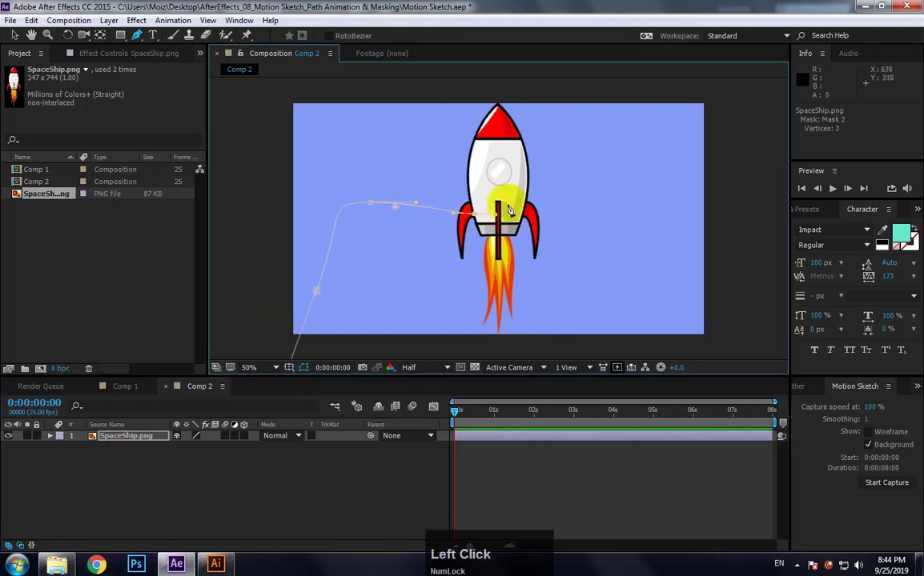
pyautogui.hotkey('ctrl', 'z')
pyautogui.hotkey('ctrl', 'z')
pyautogui.click(190, 441)
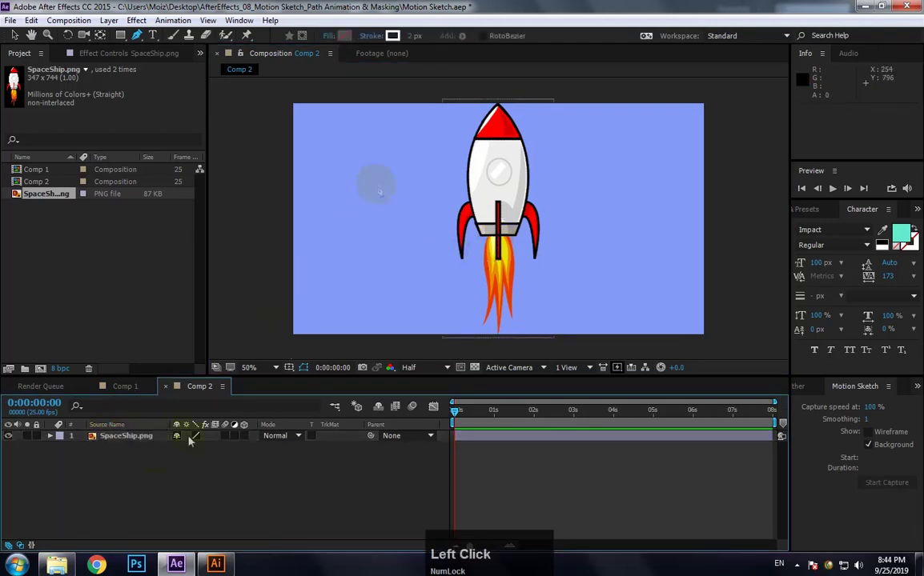
# Step: Hide the spaceship layer in Comp 2 and start a Pen shape path just outside the frame's left edge
pyautogui.click(8, 436)
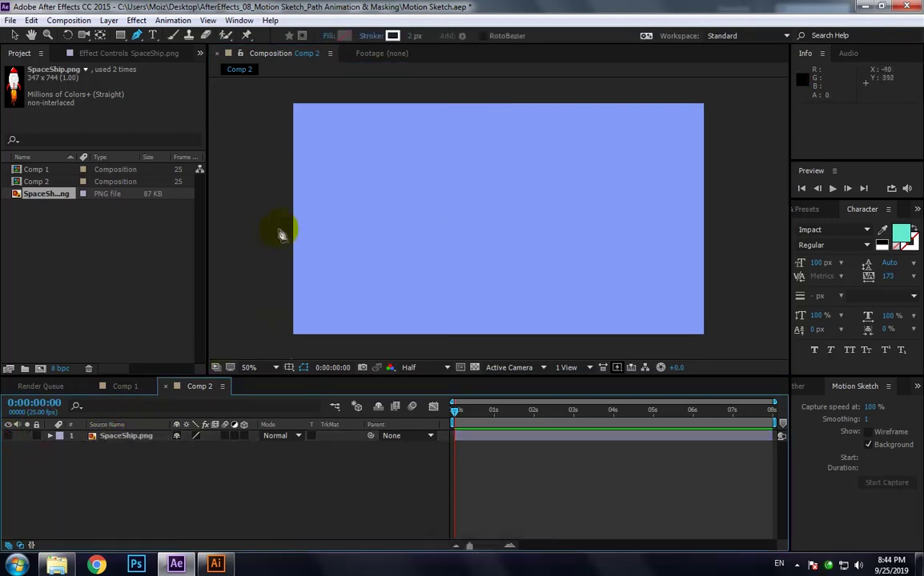
pyautogui.click(275, 228)
# Step: Try several curve layouts continuing the path from its starting point, undoing each one back to the first vertex
pyautogui.moveTo(422, 169); pyautogui.dragTo(496, 211)
pyautogui.click(505, 216)
pyautogui.moveTo(637, 255); pyautogui.dragTo(703, 226)
pyautogui.hotkey('ctrl', 'z')
pyautogui.hotkey('ctrl', 'z')
pyautogui.hotkey('ctrl', 'z')
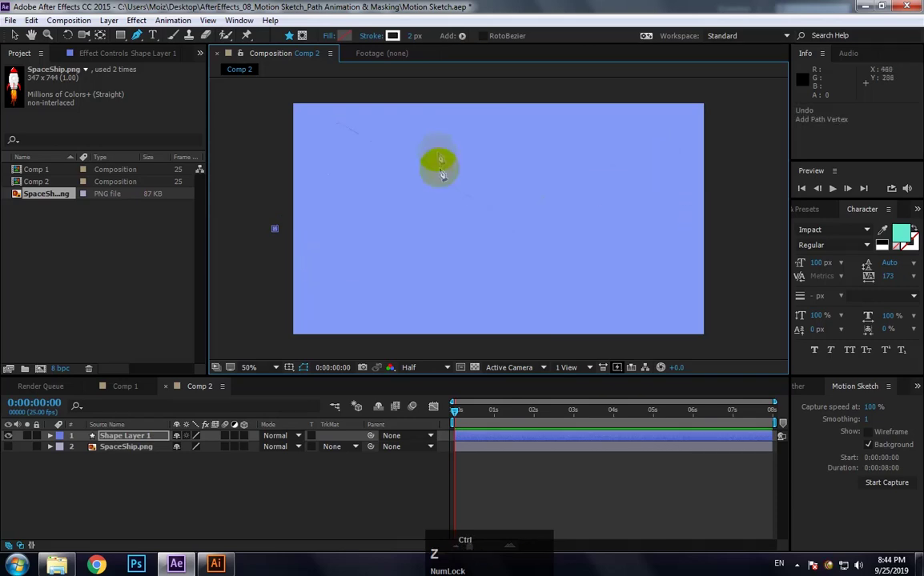
pyautogui.moveTo(534, 142); pyautogui.dragTo(577, 272)
pyautogui.moveTo(439, 272); pyautogui.dragTo(386, 285)
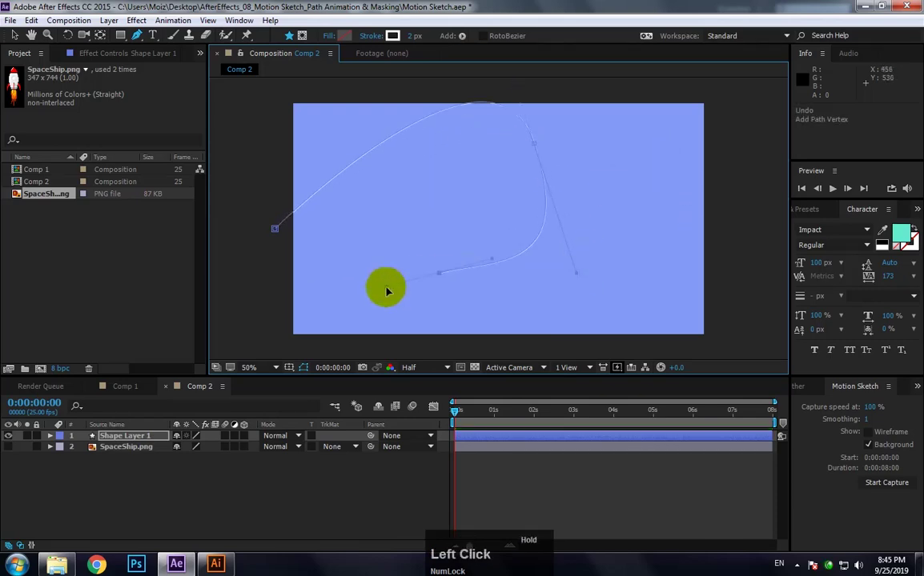
pyautogui.hotkey('ctrl', 'z')
pyautogui.hotkey('ctrl', 'z')
pyautogui.moveTo(520, 189); pyautogui.dragTo(595, 270)
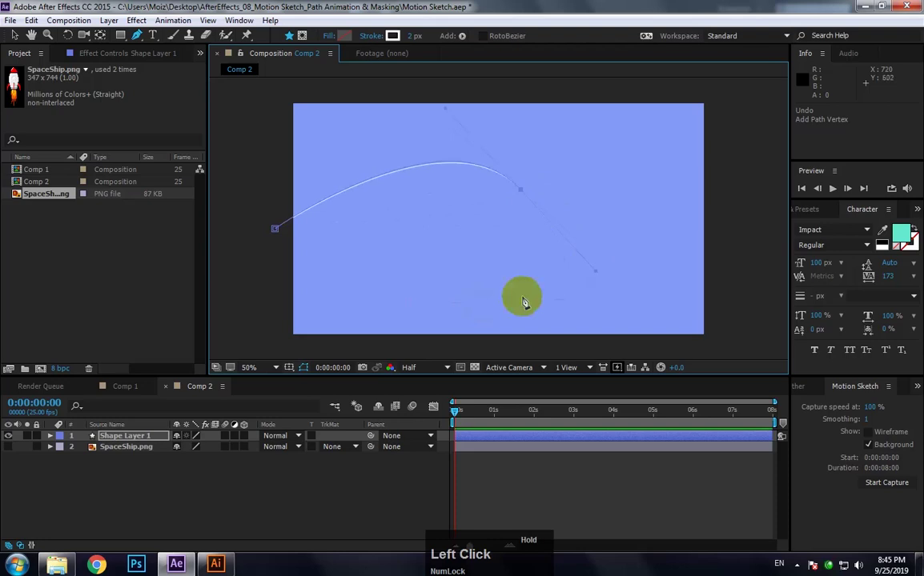
pyautogui.moveTo(500, 302); pyautogui.dragTo(413, 289)
pyautogui.hotkey('ctrl', 'z')
pyautogui.hotkey('ctrl', 'z')
# Step: Draw the path as a loop in the left half of the frame that descends and exits past the lower right edge
pyautogui.moveTo(494, 159); pyautogui.dragTo(539, 249)
pyautogui.moveTo(405, 296); pyautogui.dragTo(361, 270)
pyautogui.moveTo(403, 125); pyautogui.dragTo(501, 114)
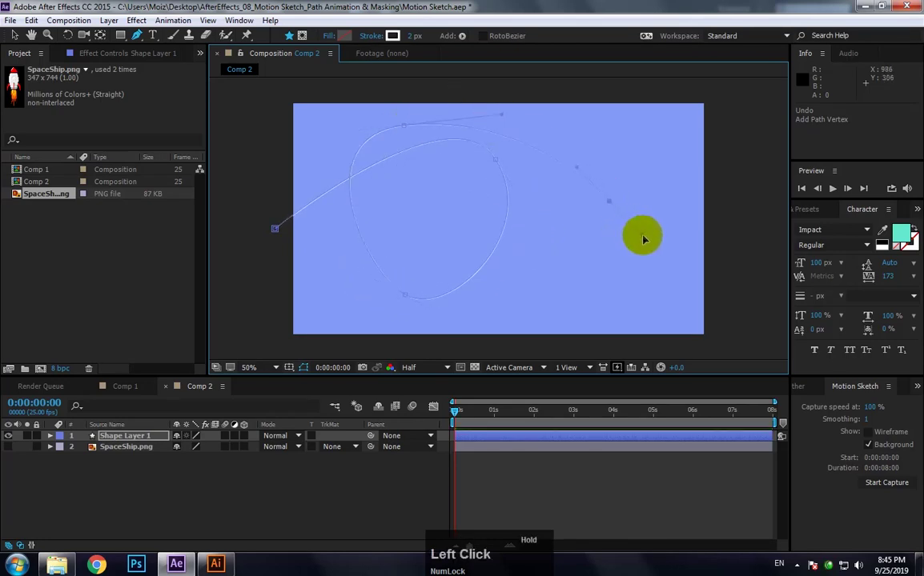
pyautogui.moveTo(643, 237); pyautogui.dragTo(695, 196)
pyautogui.hotkey('ctrl', 'z')
pyautogui.moveTo(638, 241); pyautogui.dragTo(680, 320)
pyautogui.moveTo(722, 321); pyautogui.dragTo(749, 326)
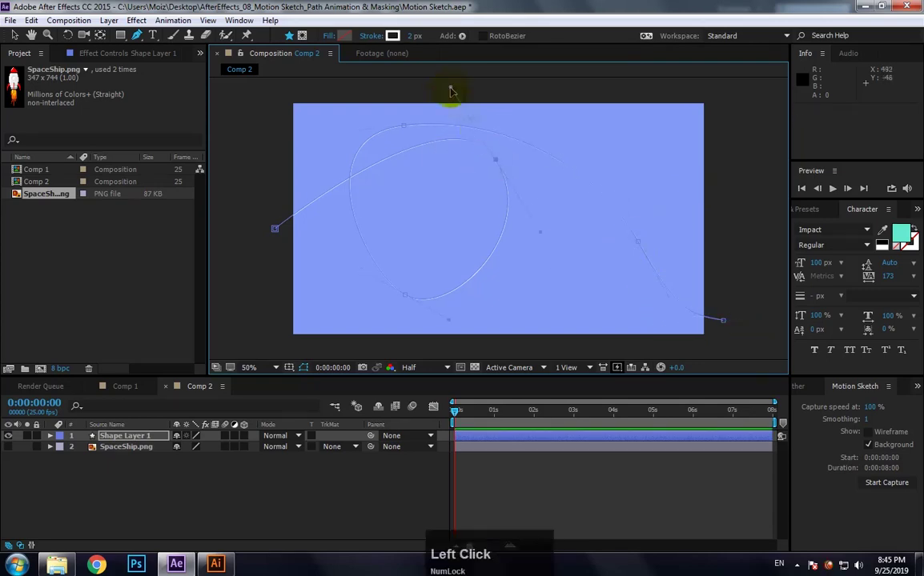
# Step: Adjust the path's direction handles to round out the loop and smooth the exit curve
pyautogui.moveTo(438, 105); pyautogui.dragTo(458, 264)
pyautogui.moveTo(417, 304); pyautogui.dragTo(502, 313)
pyautogui.moveTo(355, 286); pyautogui.dragTo(328, 283)
pyautogui.moveTo(406, 129); pyautogui.dragTo(541, 100)
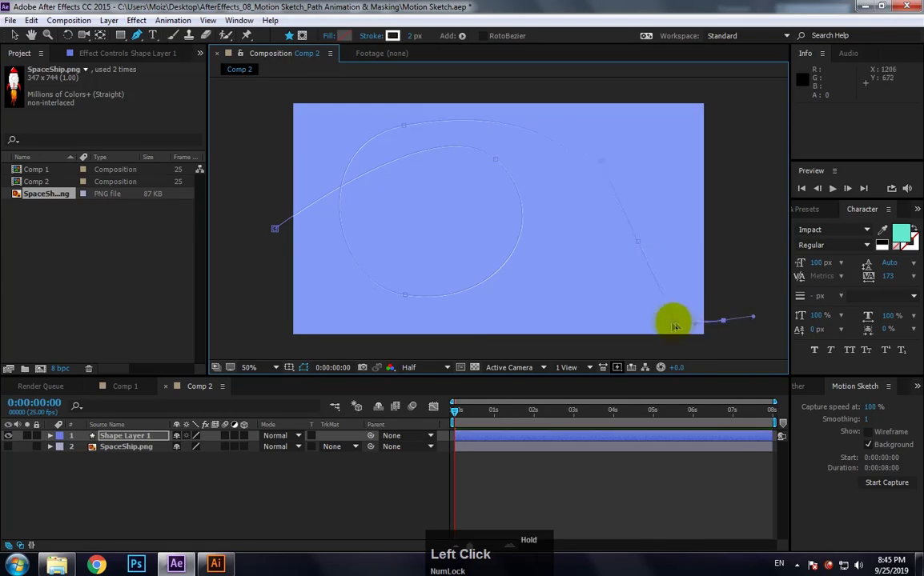
pyautogui.moveTo(675, 326); pyautogui.dragTo(721, 323)
pyautogui.doubleClick(729, 334)
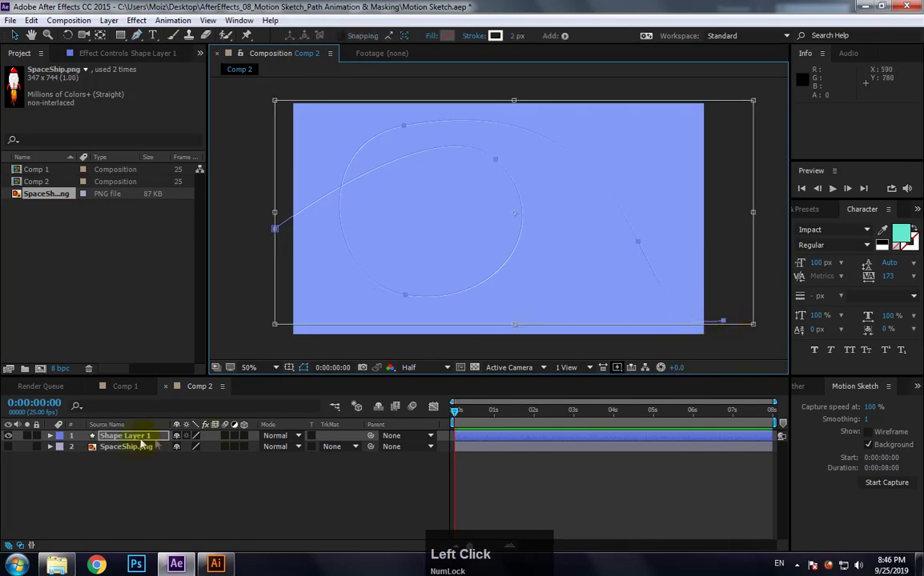
pyautogui.click(640, 325)
# Step: Select Path 1 inside Shape Layer 1 and move its end vertex farther outside the frame's right edge
pyautogui.click(49, 435)
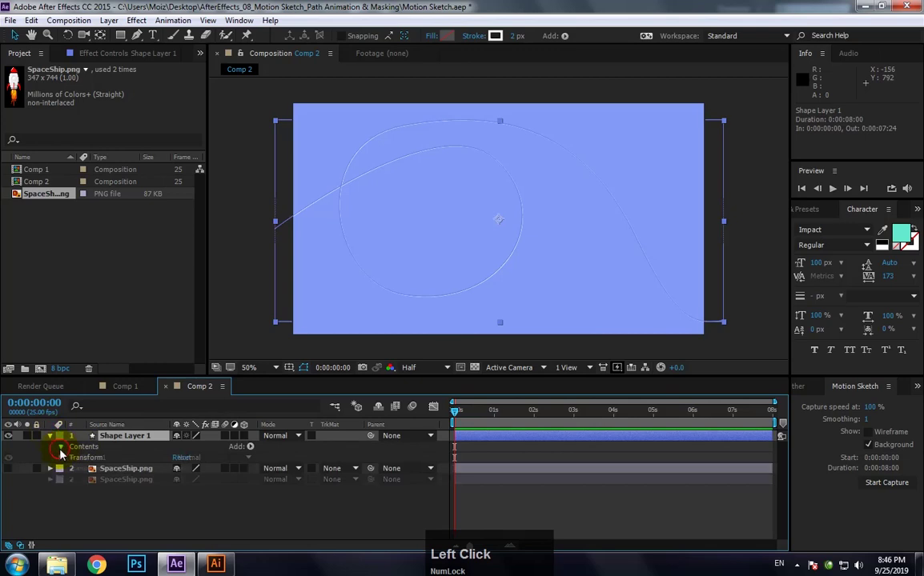
pyautogui.click(61, 447)
pyautogui.click(72, 457)
pyautogui.click(100, 468)
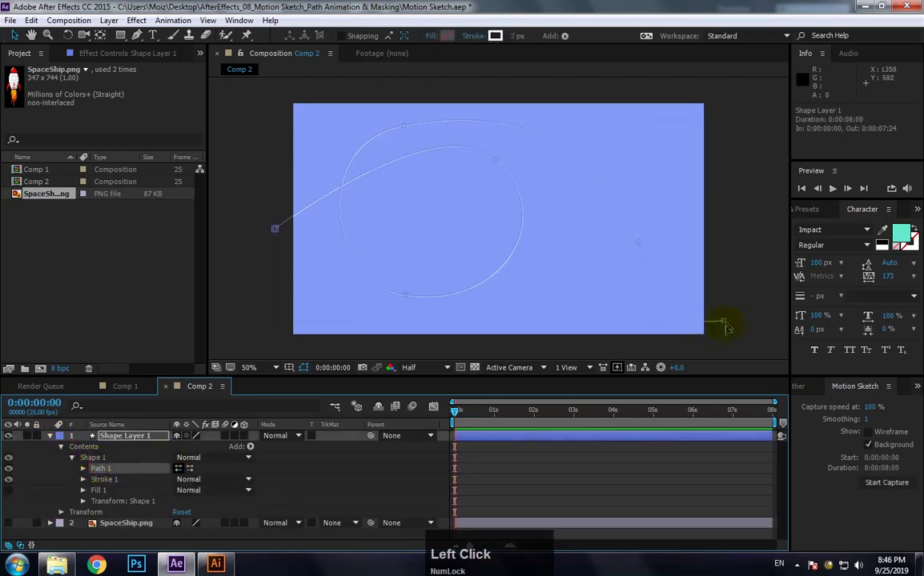
pyautogui.moveTo(725, 327); pyautogui.dragTo(737, 323)
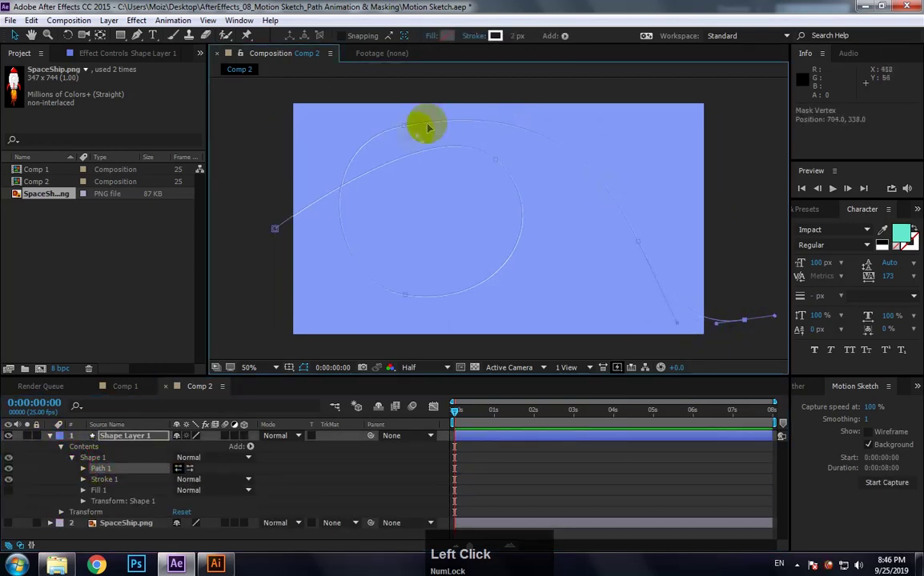
# Step: Set the stroke width of Shape 1's path to 10 and add a dash to the stroke
pyautogui.click(85, 480)
pyautogui.moveTo(176, 378); pyautogui.dragTo(192, 272)
pyautogui.click(251, 262)
pyautogui.click(264, 276)
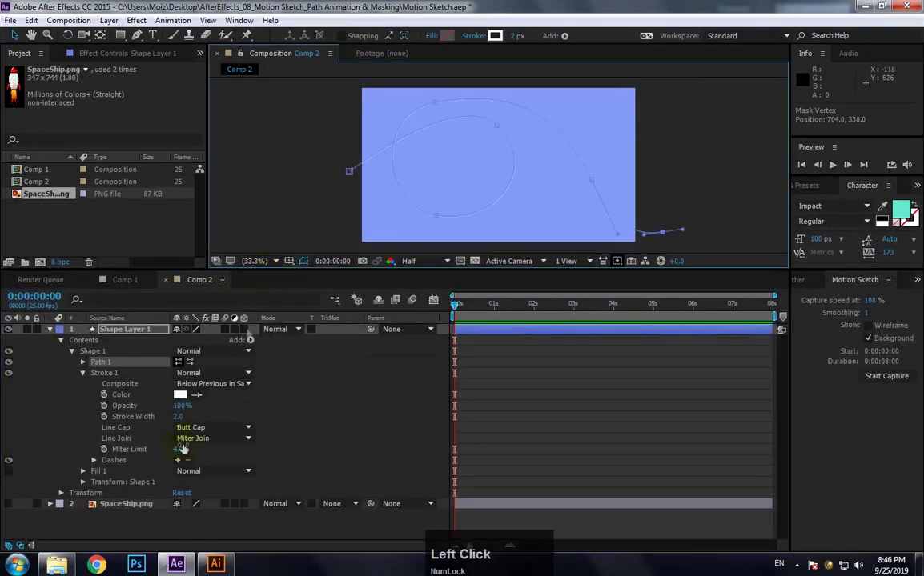
pyautogui.moveTo(179, 417); pyautogui.dragTo(178, 465)
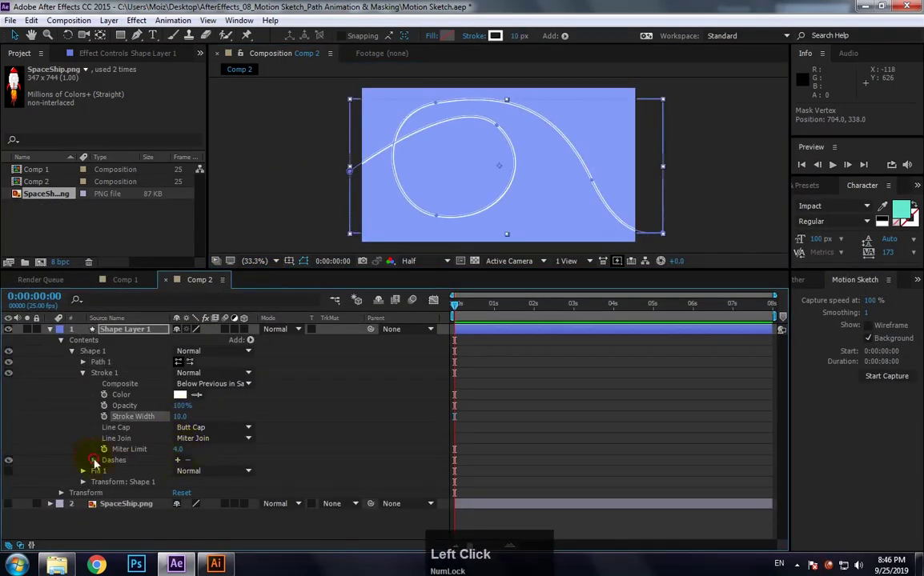
pyautogui.click(178, 460)
pyautogui.scroll(3, 428, 132)
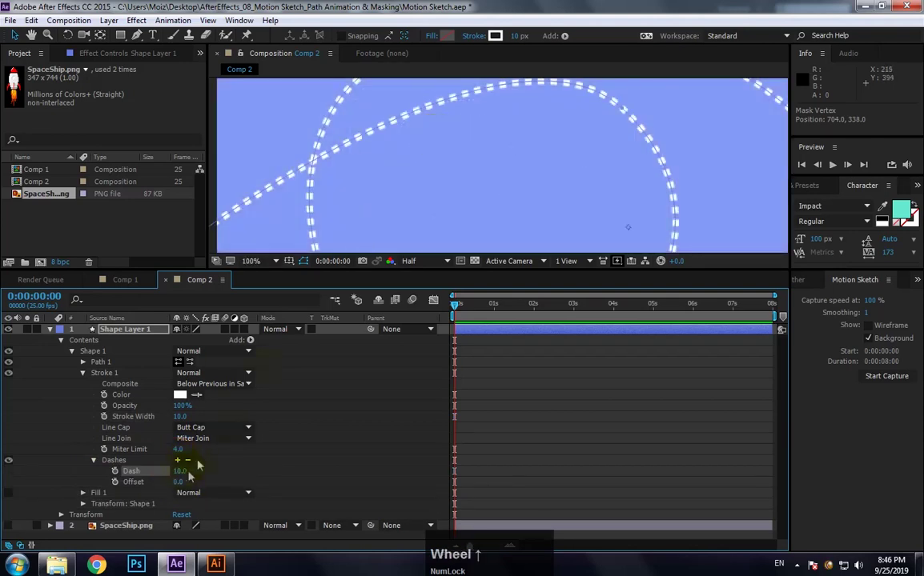
# Step: Set the stroke's Dash to 23 and Offset to 69, with Round Join as line join and Round Cap as line cap
pyautogui.moveTo(181, 470)
pyautogui.mouseDown()
pyautogui.moveTo(224, 472)
pyautogui.moveTo(192, 473)
pyautogui.moveTo(192, 482)
pyautogui.moveTo(240, 479)
pyautogui.moveTo(217, 468)
pyautogui.mouseUp()
pyautogui.click(212, 438)
pyautogui.click(226, 463)
pyautogui.click(213, 427)
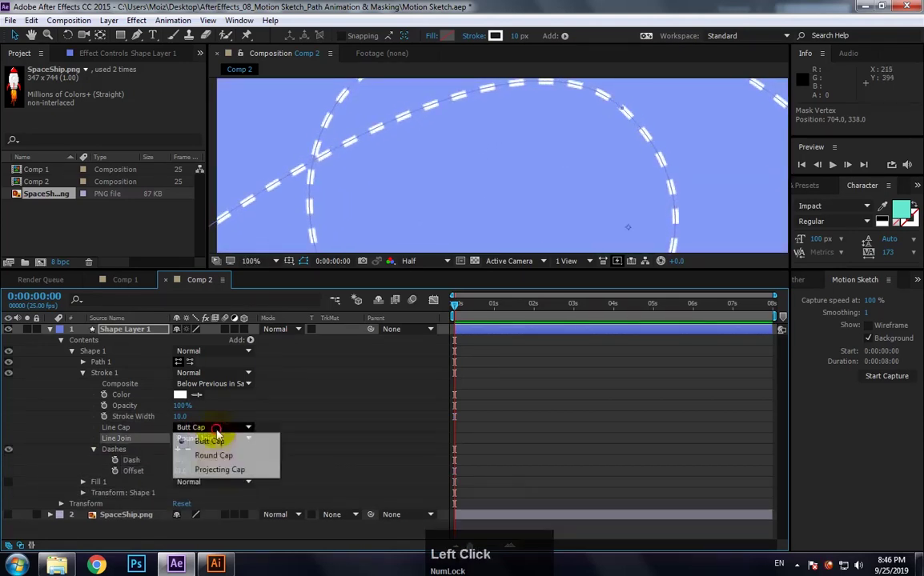
pyautogui.click(220, 453)
pyautogui.scroll(-4, 372, 196)
pyautogui.scroll(2, 340, 178)
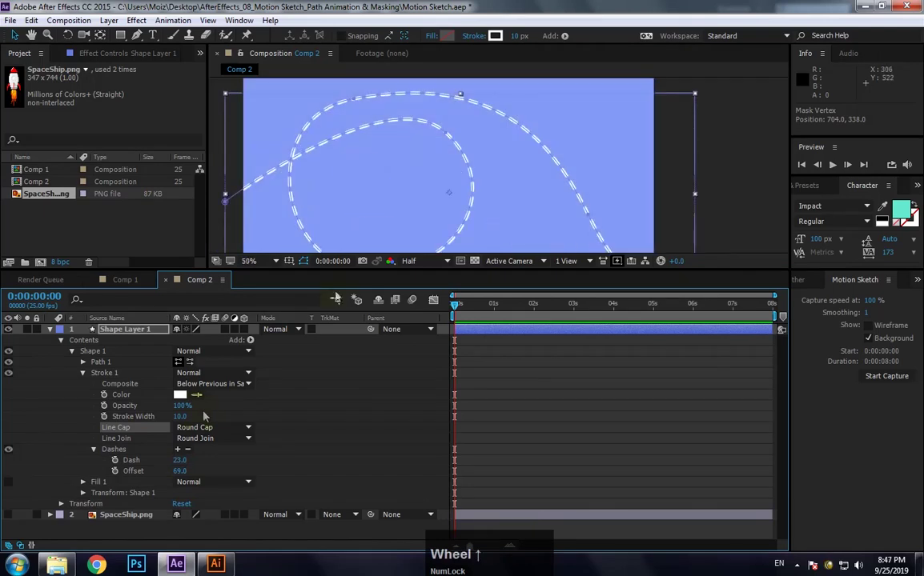
# Step: Refine the dashed stroke with Dash 11, Stroke Width 6 and the Butt Cap line cap
pyautogui.click(178, 460)
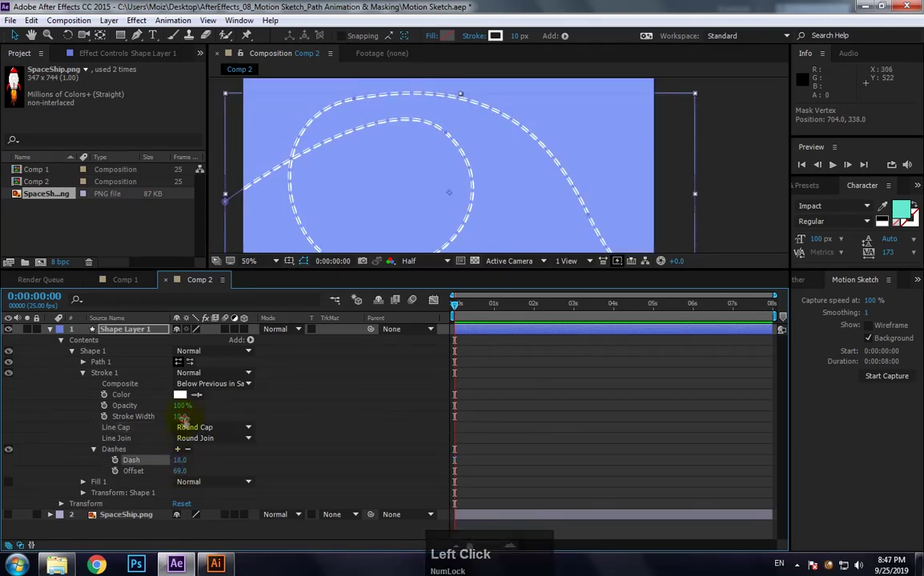
pyautogui.moveTo(183, 418); pyautogui.dragTo(180, 418)
pyautogui.moveTo(184, 458); pyautogui.dragTo(193, 454)
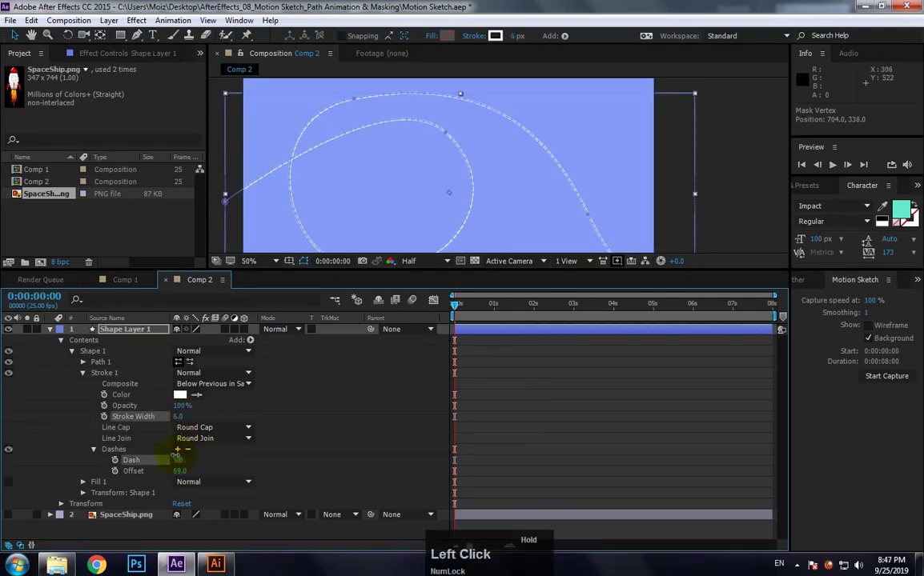
pyautogui.scroll(2, 340, 212)
pyautogui.click(200, 427)
pyautogui.click(196, 440)
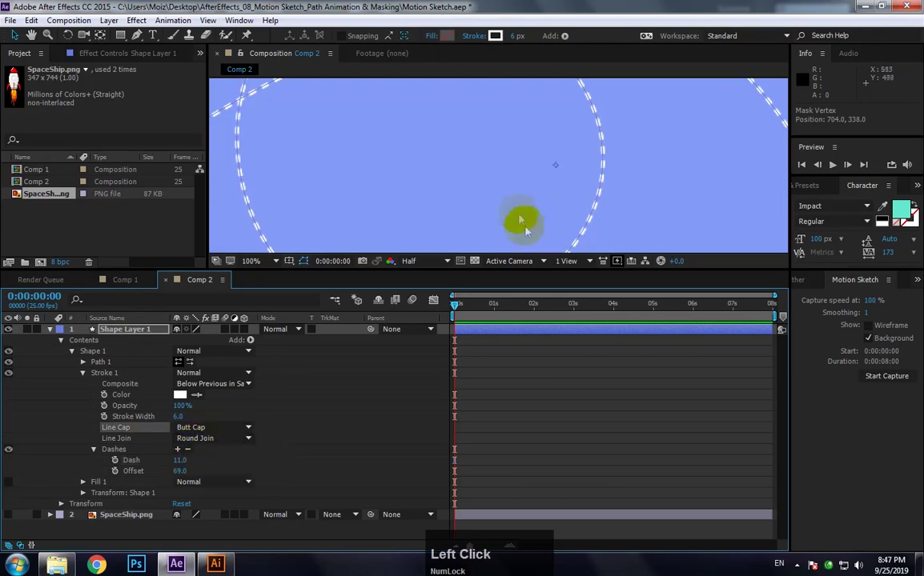
pyautogui.scroll(-2, 521, 228)
pyautogui.moveTo(505, 200); pyautogui.dragTo(474, 210)
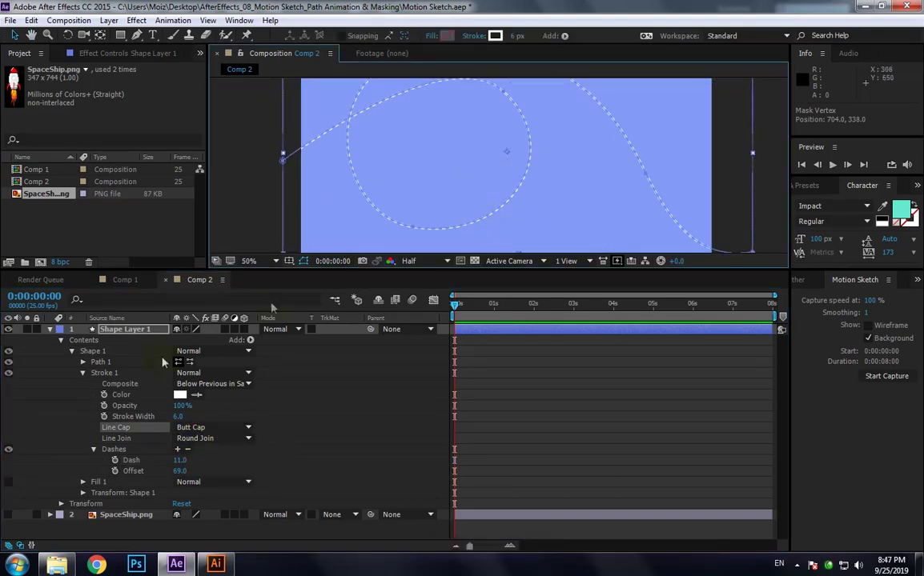
# Step: Collapse Shape Layer 1, make the SpaceShip.png layer visible and reveal its Position property
pyautogui.click(103, 361)
pyautogui.click(49, 330)
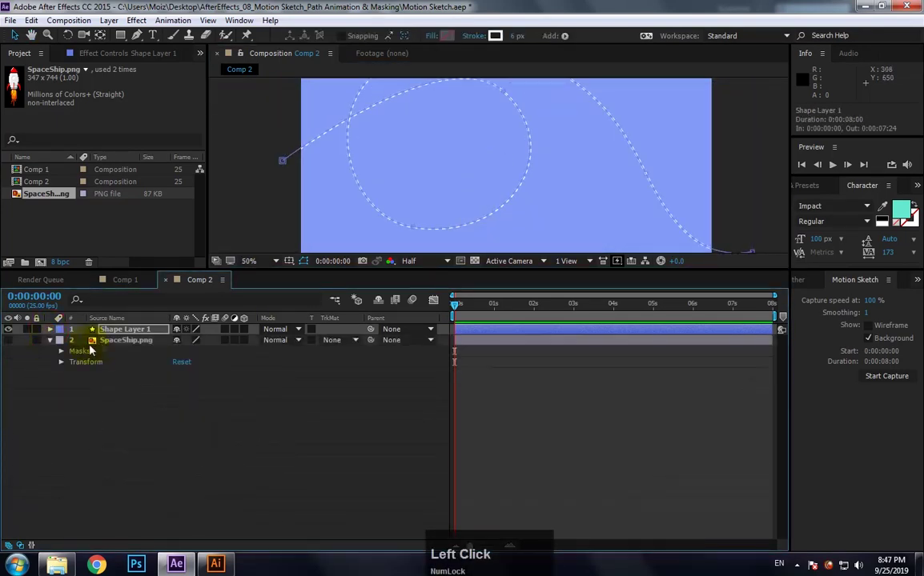
pyautogui.click(50, 343)
pyautogui.click(8, 340)
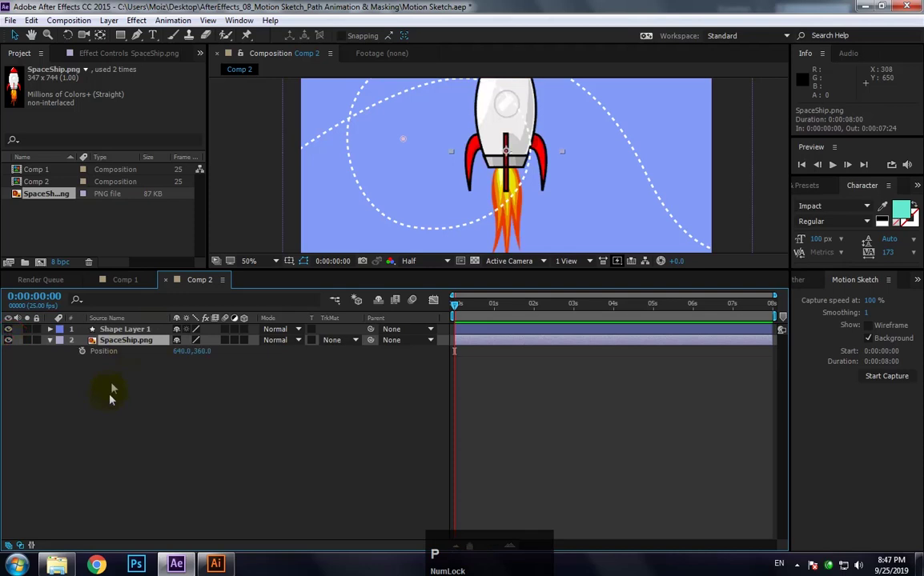
# Step: Copy the Path property of Path 1 in Shape Layer 1 and paste it into SpaceShip.png's Position
pyautogui.click(124, 330)
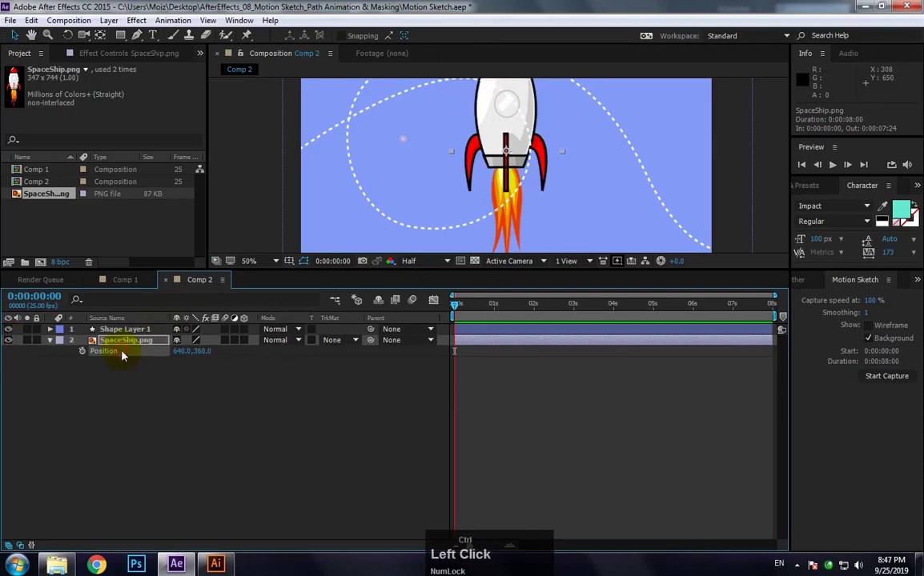
pyautogui.click(51, 330)
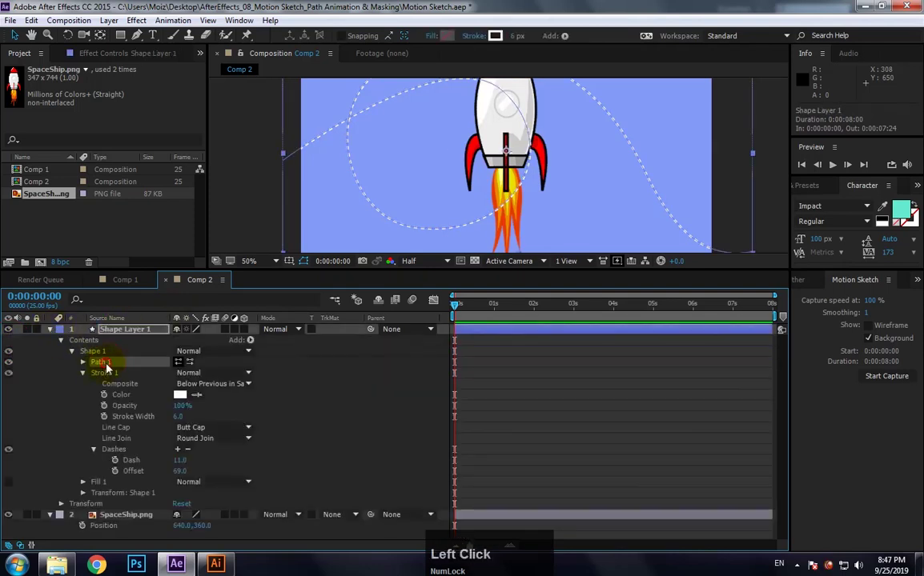
pyautogui.click(112, 527)
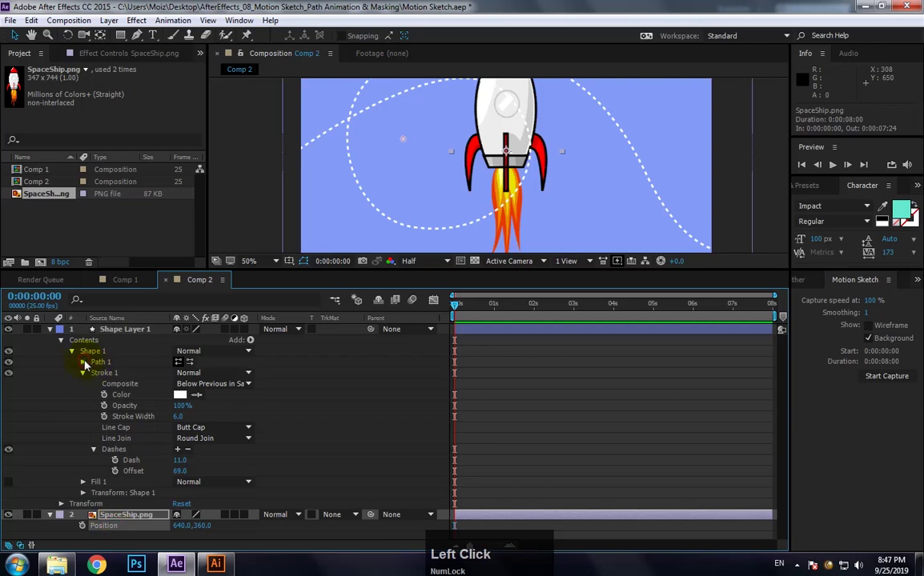
pyautogui.click(83, 362)
pyautogui.click(118, 373)
pyautogui.hotkey('ctrl', 'c')
pyautogui.click(109, 525)
pyautogui.hotkey('ctrl', 'v')
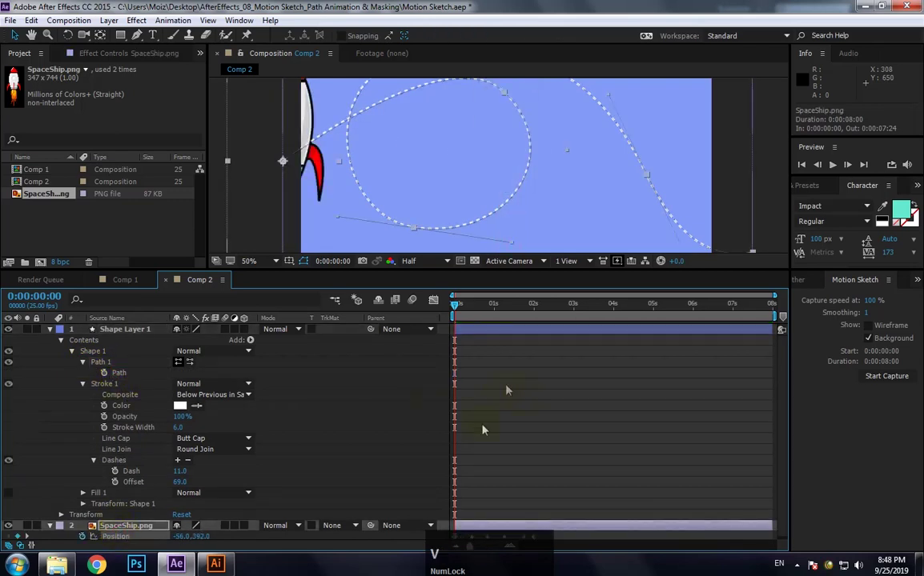
# Step: Collapse Shape Layer 1, enlarge the composition view and scale SpaceShip.png to 38%
pyautogui.click(50, 330)
pyautogui.moveTo(134, 273); pyautogui.dragTo(133, 398)
pyautogui.moveTo(457, 433)
pyautogui.mouseDown()
pyautogui.moveTo(480, 436)
pyautogui.moveTo(454, 436)
pyautogui.mouseUp()
pyautogui.click(158, 472)
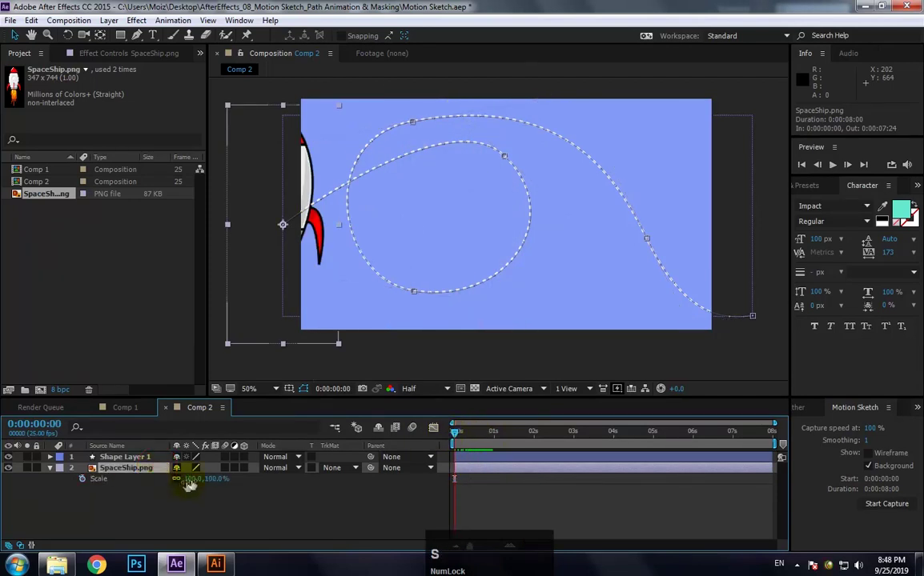
pyautogui.moveTo(189, 485); pyautogui.dragTo(154, 486)
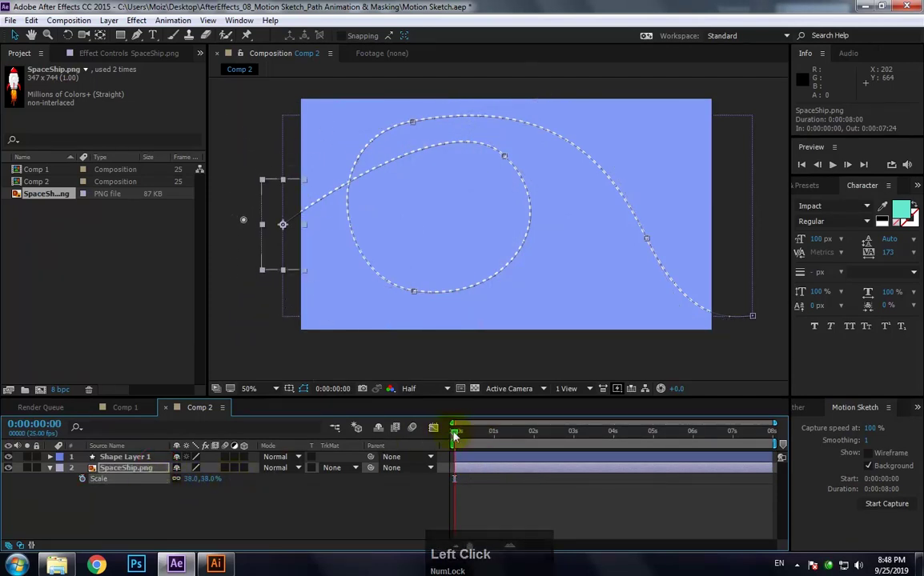
# Step: Auto-orient SpaceShip.png along its path and set its rotation to 96° so the nose points in the travel direction
pyautogui.click(458, 433)
pyautogui.press('r')
pyautogui.moveTo(196, 478); pyautogui.dragTo(230, 476)
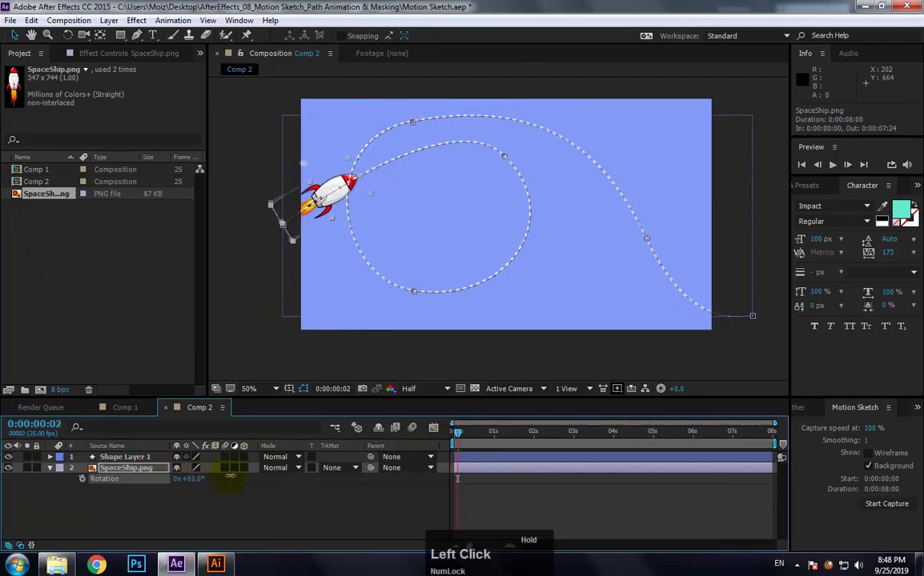
pyautogui.moveTo(462, 435); pyautogui.dragTo(473, 434)
pyautogui.hotkey('ctrl', 'alt', 'o')
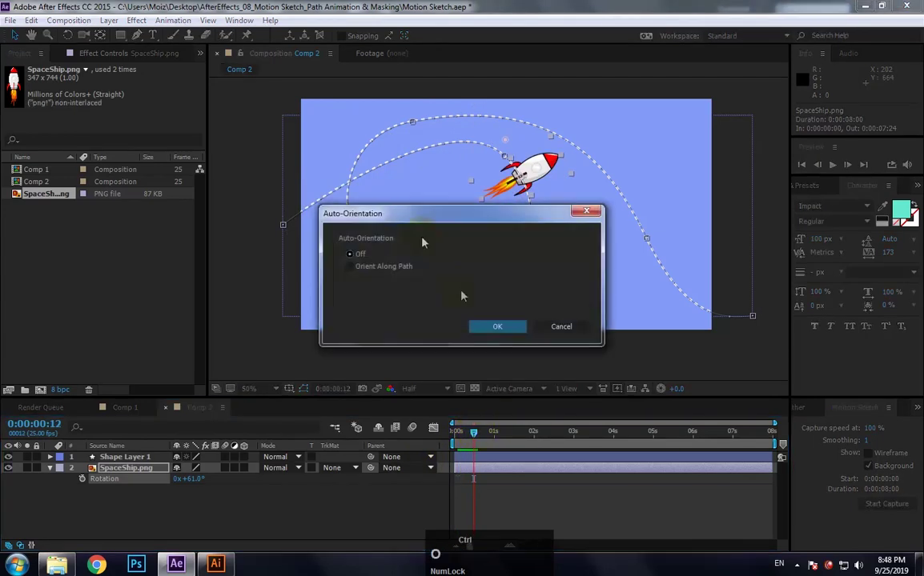
pyautogui.click(466, 330)
pyautogui.moveTo(200, 479); pyautogui.dragTo(223, 478)
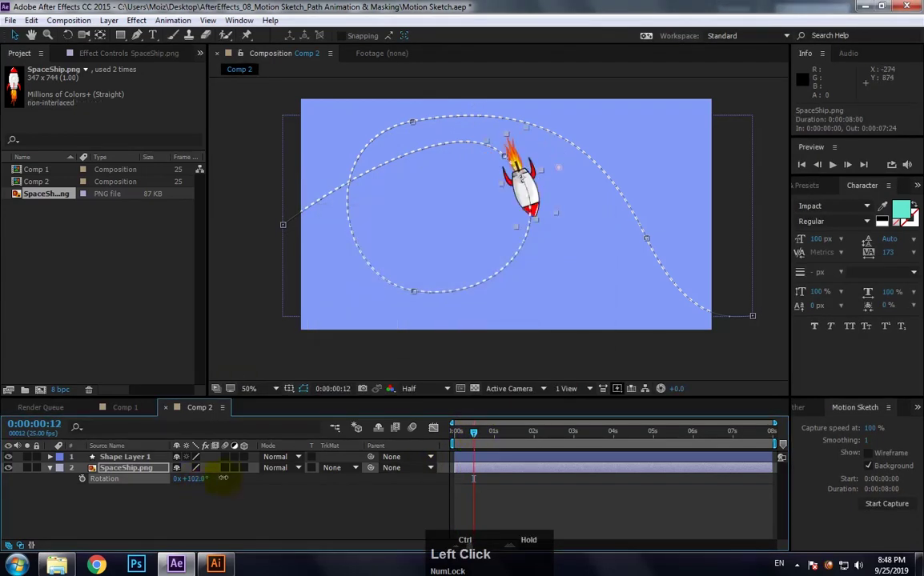
# Step: Scrub and play the animation from the start to check the spaceship's orientation along the dashed path
pyautogui.moveTo(473, 433); pyautogui.dragTo(463, 433)
pyautogui.click(456, 432)
pyautogui.press('space')
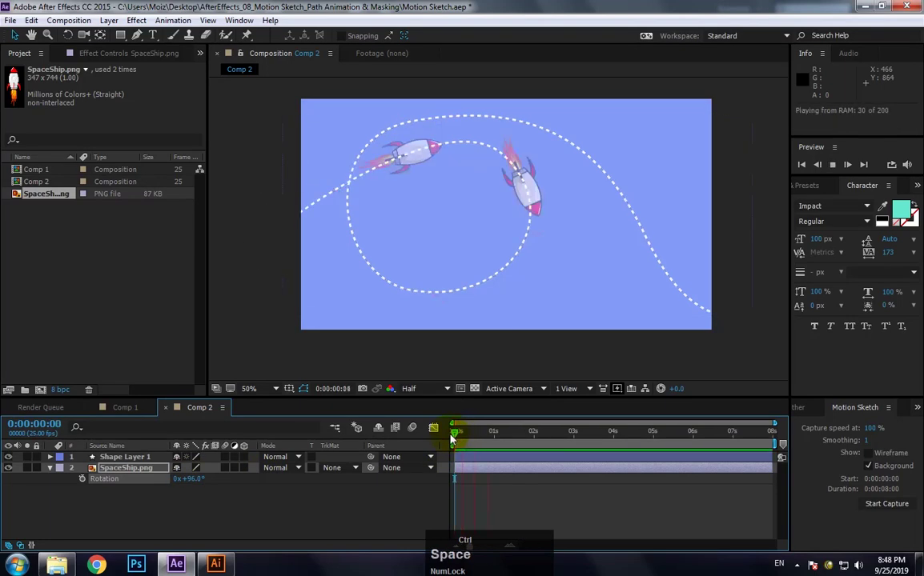
pyautogui.moveTo(454, 437); pyautogui.dragTo(491, 434)
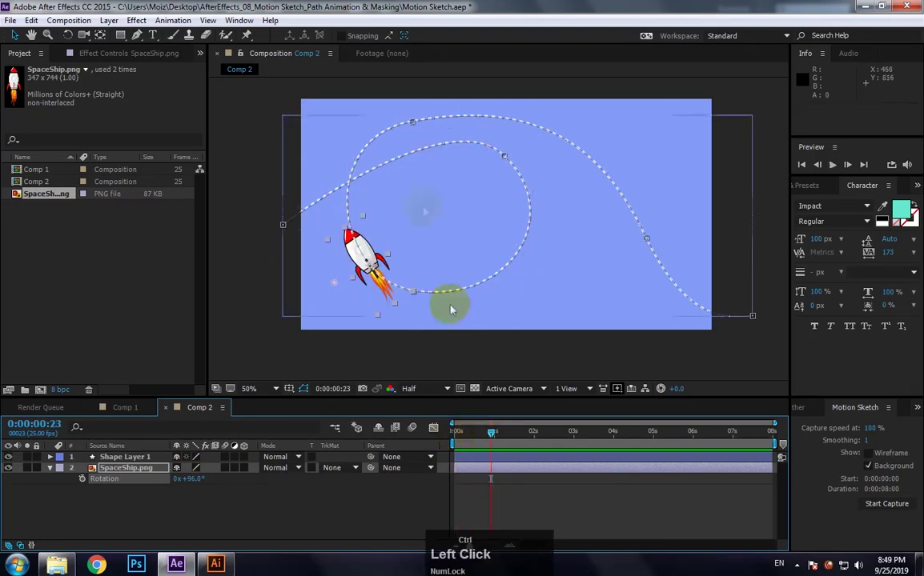
# Step: Move the spaceship's upper-left motion path vertex outward to about 338, 44 and pull the loop's lower-left direction handle outward
pyautogui.moveTo(416, 128)
pyautogui.mouseDown()
pyautogui.moveTo(393, 123)
pyautogui.moveTo(405, 120)
pyautogui.mouseUp()
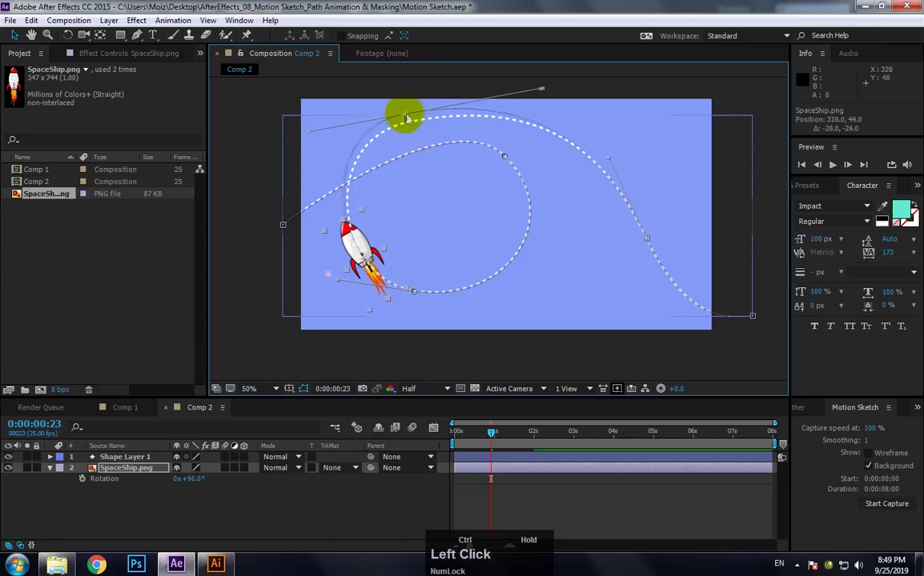
pyautogui.click(340, 287)
pyautogui.moveTo(340, 287)
pyautogui.mouseDown()
pyautogui.moveTo(344, 270)
pyautogui.moveTo(330, 275)
pyautogui.mouseUp()
pyautogui.moveTo(462, 433); pyautogui.dragTo(491, 433)
# Step: Set SpaceShip.png's scale to 29% and preview the flight from the start
pyautogui.press('s')
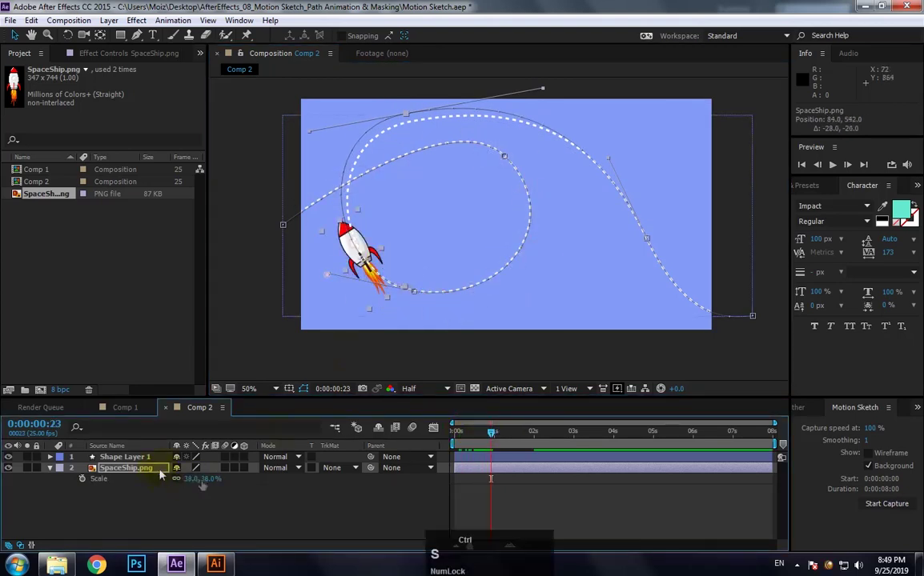
pyautogui.click(187, 479)
pyautogui.moveTo(186, 479); pyautogui.dragTo(179, 479)
pyautogui.press('space')
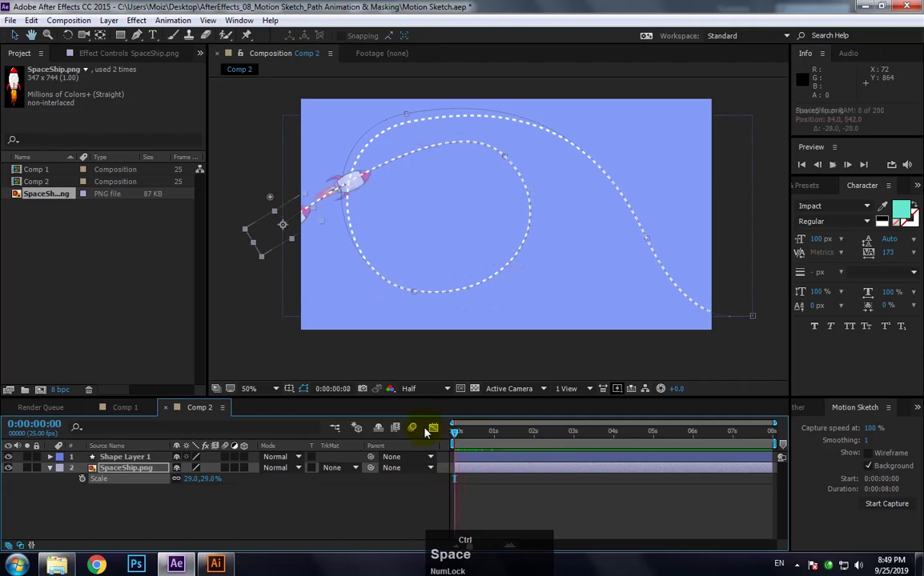
pyautogui.click(417, 453)
# Step: Stretch all Position keyframes of SpaceShip.png proportionally to the end of the 8-second timeline and play the result
pyautogui.click(112, 469)
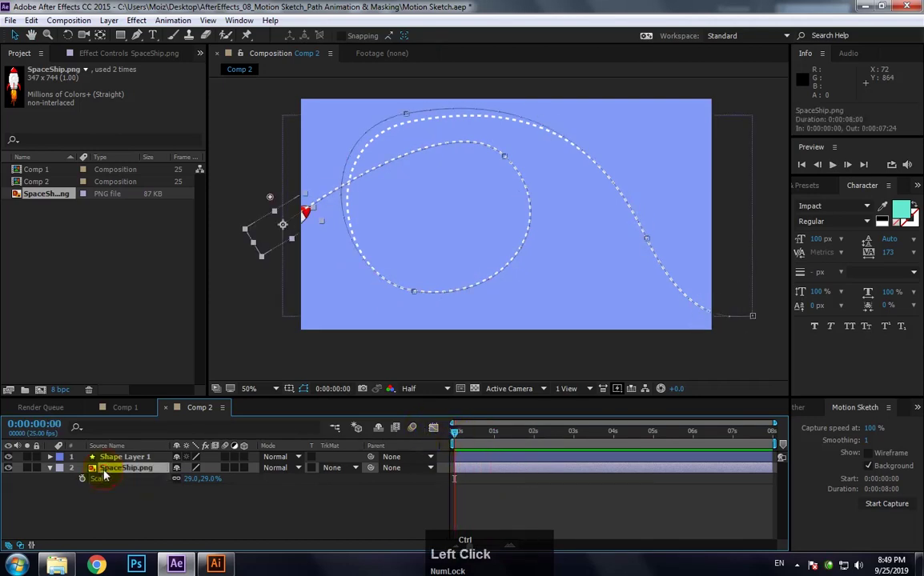
pyautogui.press('p')
pyautogui.moveTo(538, 478)
pyautogui.mouseDown()
pyautogui.moveTo(484, 496)
pyautogui.moveTo(535, 491)
pyautogui.mouseUp()
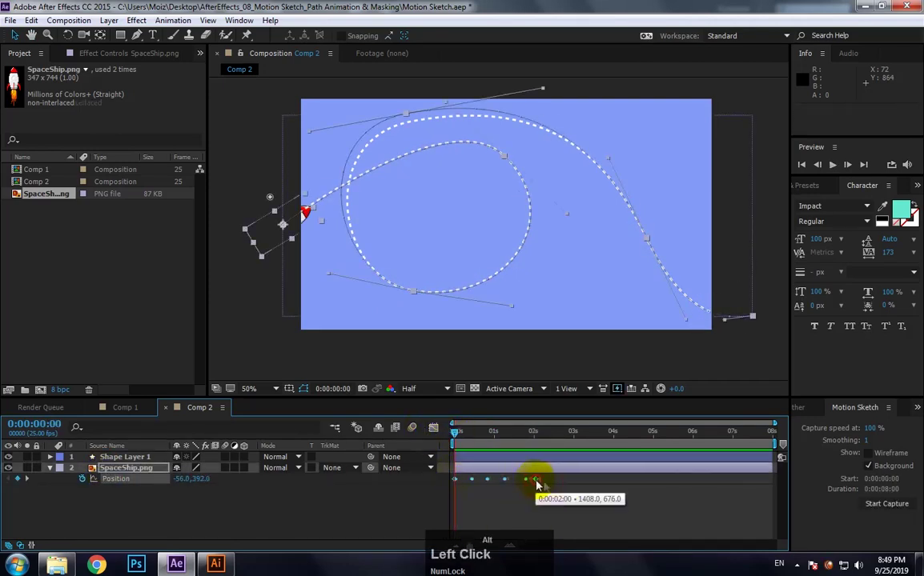
pyautogui.moveTo(763, 503); pyautogui.dragTo(770, 504)
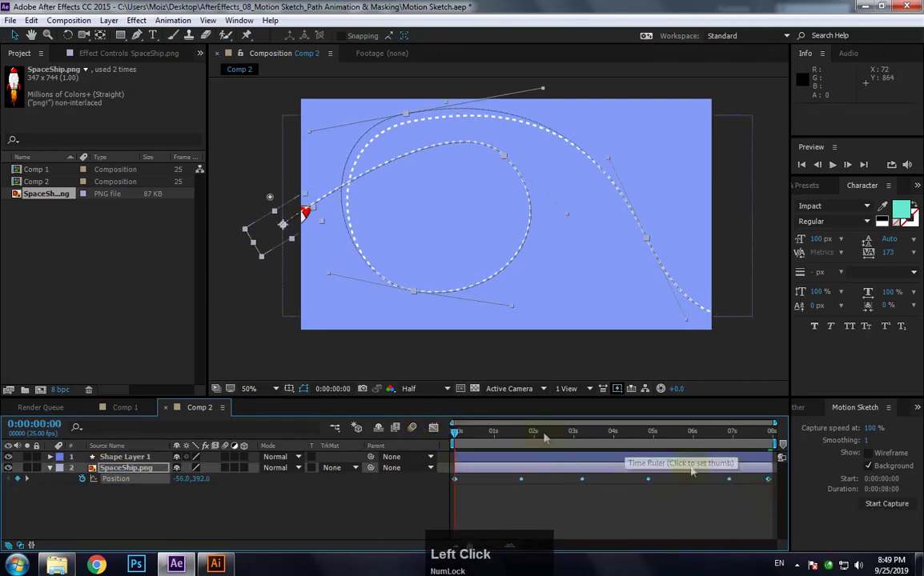
pyautogui.press('space')
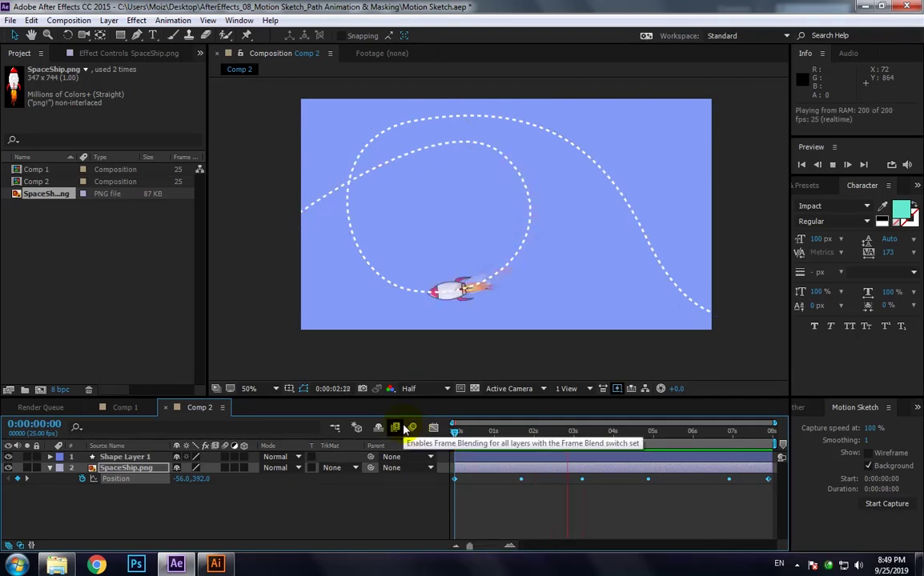
pyautogui.press('space')
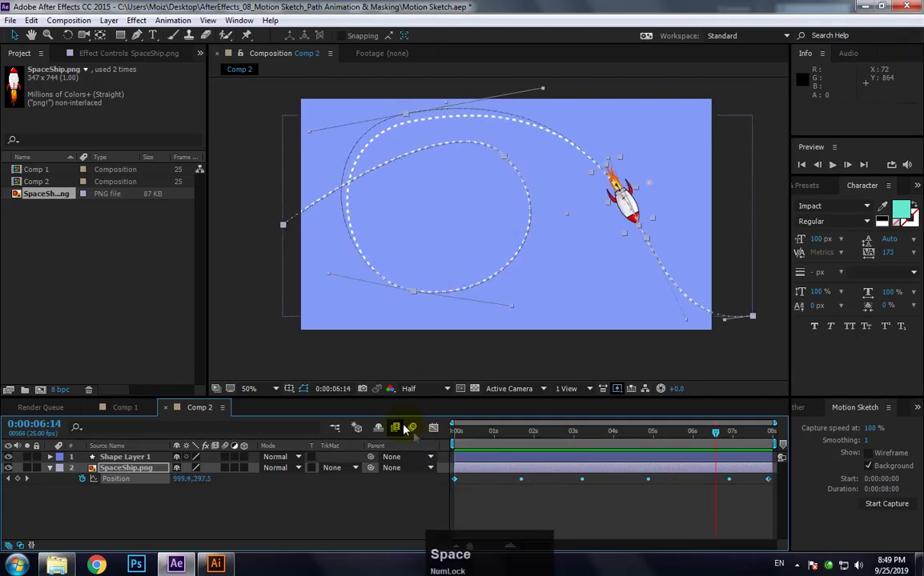
# Step: Try to move the motion path back onto the dashed line, then undo back through the keyframe stretch, scale and motion path edits
pyautogui.click(629, 432)
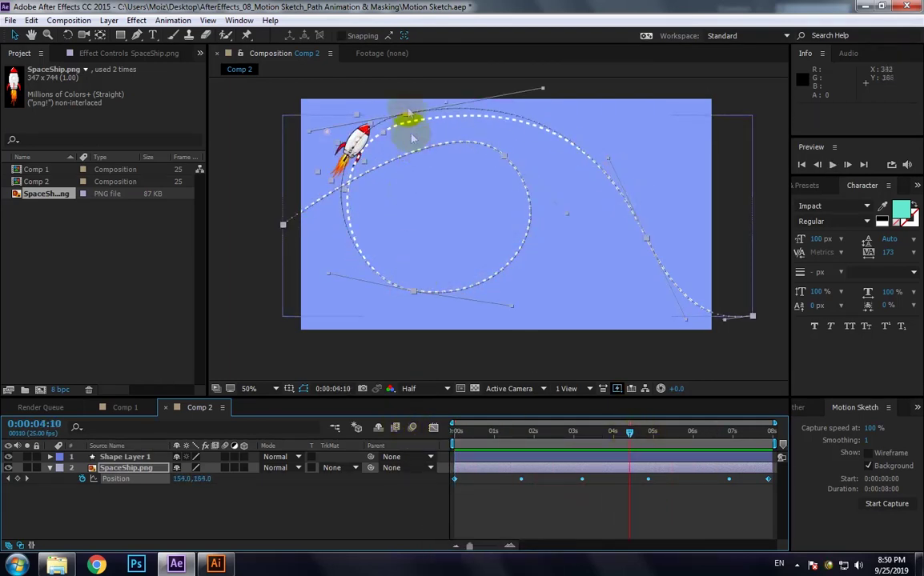
pyautogui.moveTo(406, 118); pyautogui.dragTo(410, 124)
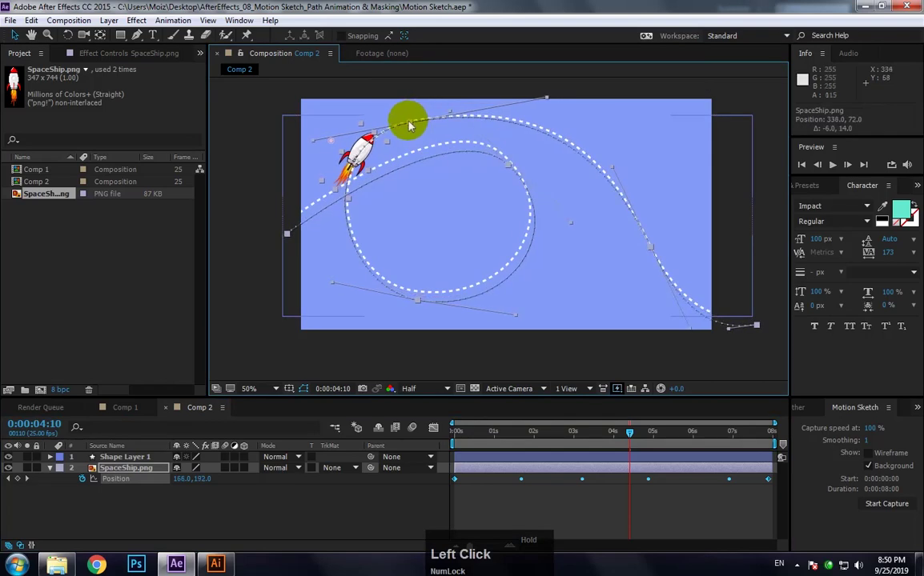
pyautogui.hotkey('ctrl', 'z')
pyautogui.hotkey('ctrl', 'z')
pyautogui.hotkey('ctrl', 'z')
# Step: Spread all of the spaceship's Position keyframes proportionally so the last one sits near 8 seconds
pyautogui.click(567, 505)
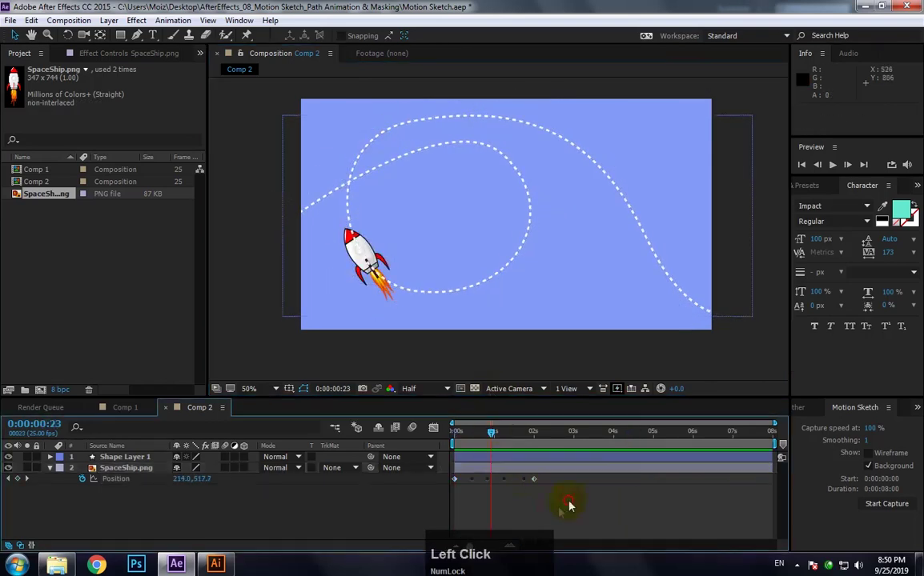
pyautogui.moveTo(534, 478); pyautogui.dragTo(763, 488)
pyautogui.hotkey('ctrl', 'z')
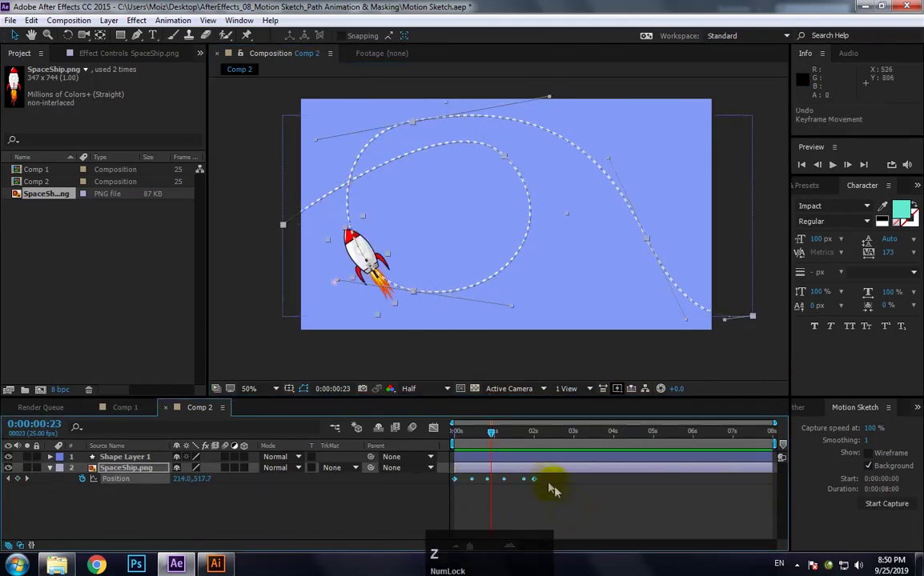
pyautogui.moveTo(616, 490); pyautogui.dragTo(759, 485)
# Step: Set SpaceShip.png's scale to 24% and play the slowed flight from the start
pyautogui.click(124, 469)
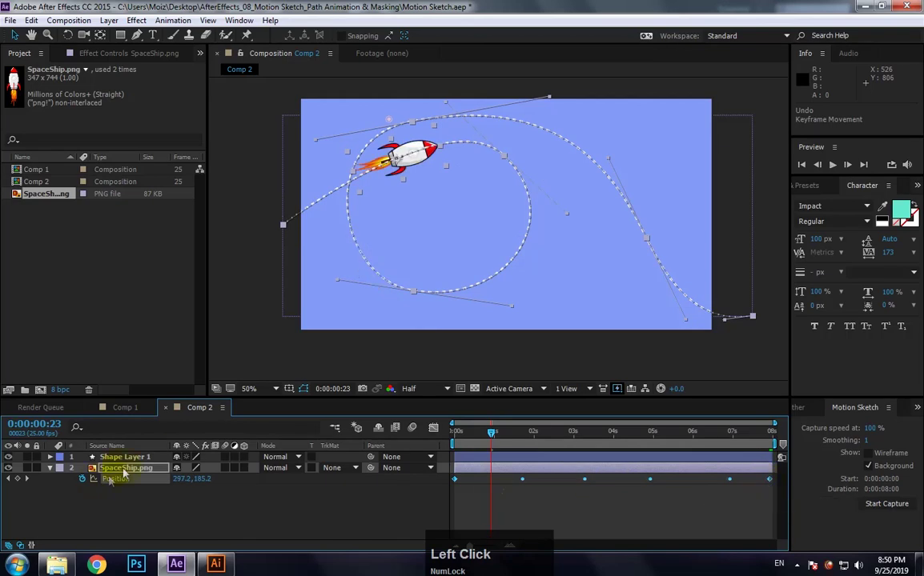
pyautogui.press('s')
pyautogui.click(188, 479)
pyautogui.moveTo(189, 482); pyautogui.dragTo(184, 482)
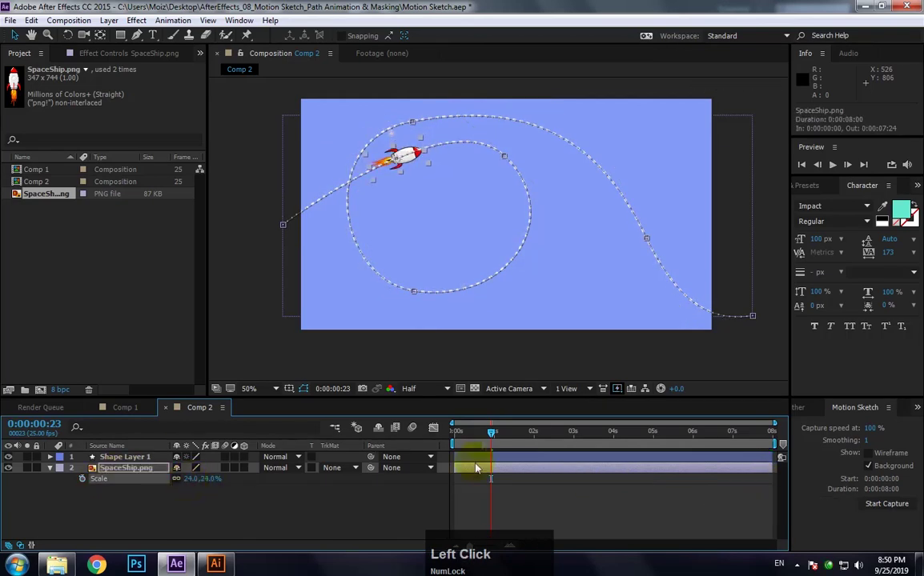
pyautogui.press('space')
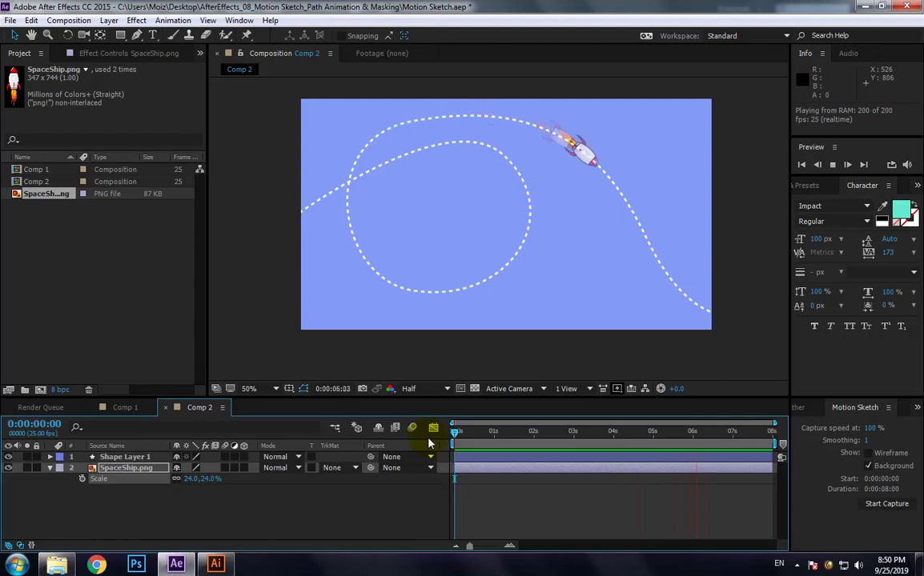
pyautogui.click(114, 488)
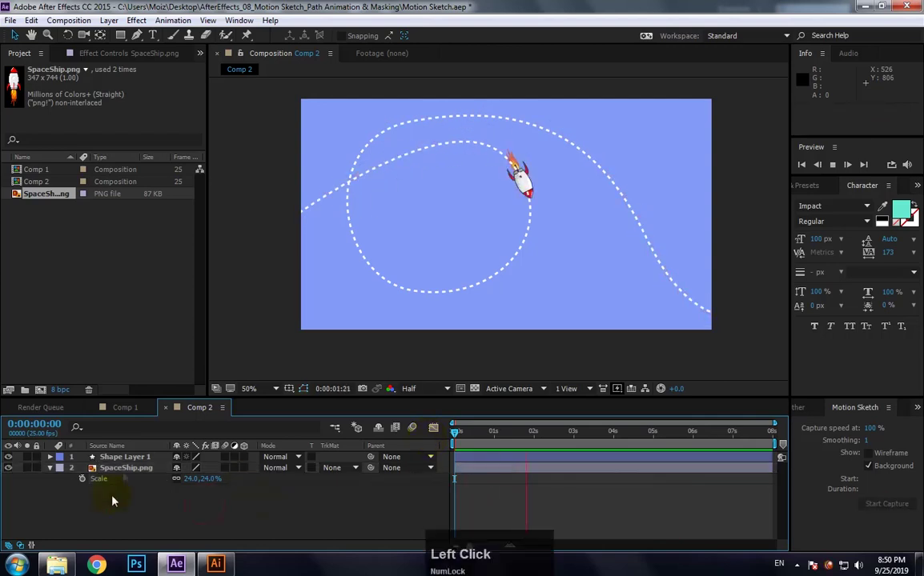
# Step: Move Shape Layer 1 below SpaceShip.png in the layer stack and stop the playback
pyautogui.moveTo(127, 461); pyautogui.dragTo(125, 453)
pyautogui.click(124, 479)
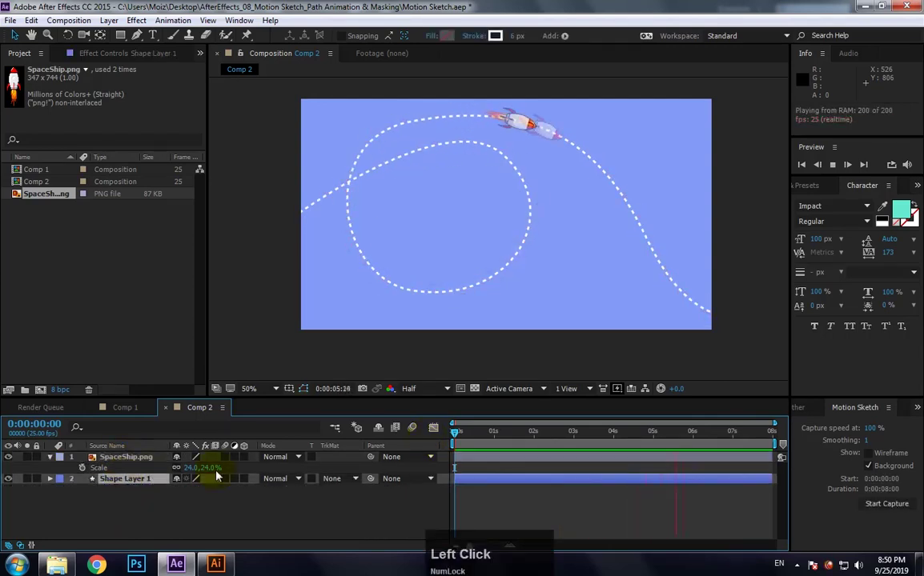
pyautogui.press('space')
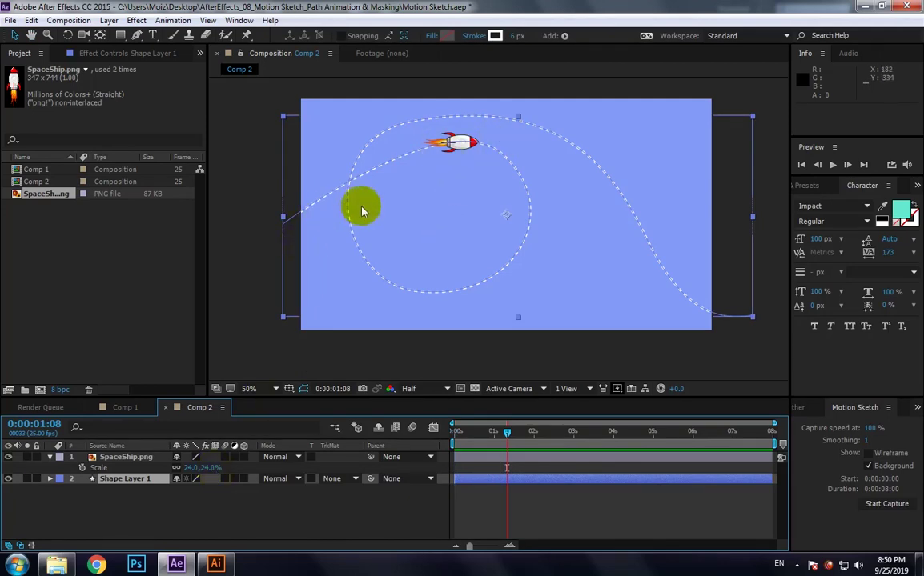
# Step: Switch to Windows Explorer, view the Car image from the project folder, and return to After Effects
pyautogui.click(58, 565)
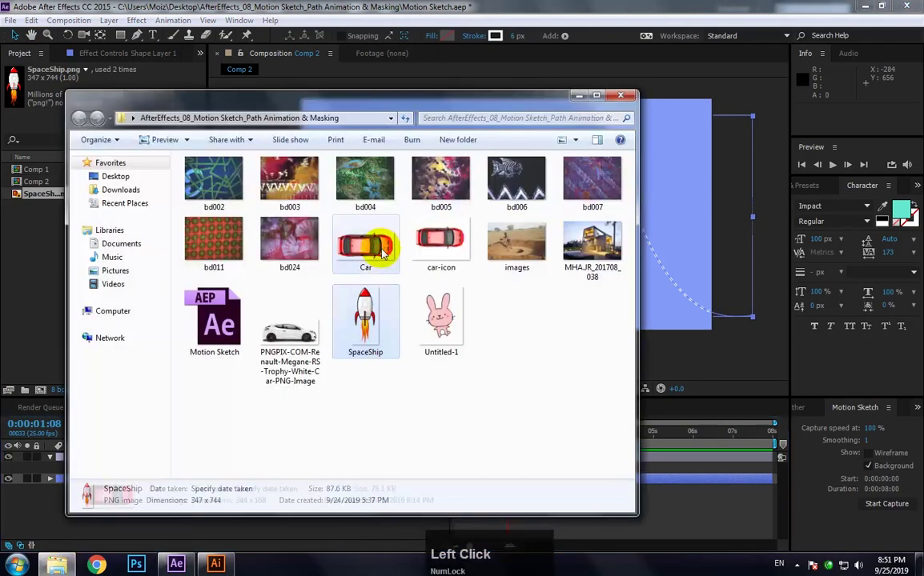
pyautogui.doubleClick(377, 254)
pyautogui.scroll(1, 469, 298)
pyautogui.scroll(-1, 469, 298)
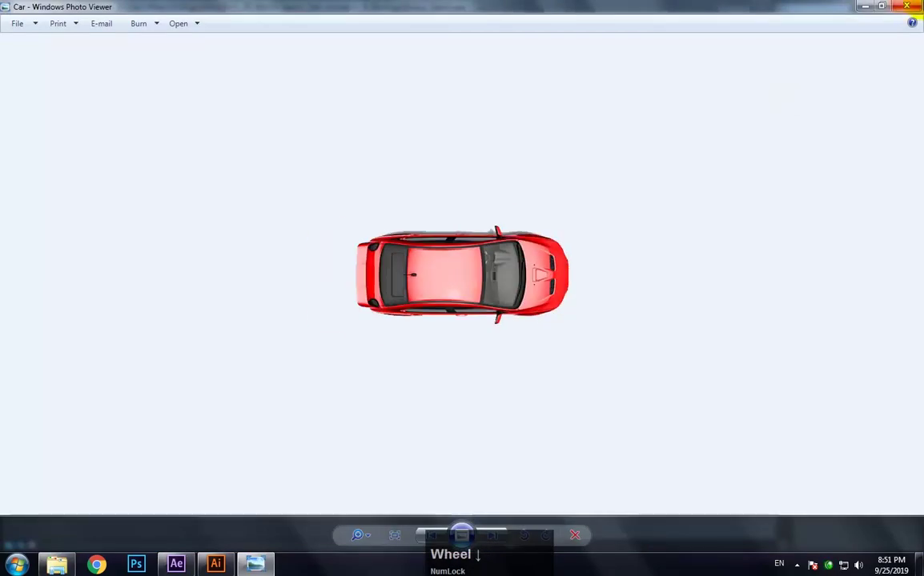
pyautogui.click(906, 5)
pyautogui.click(36, 301)
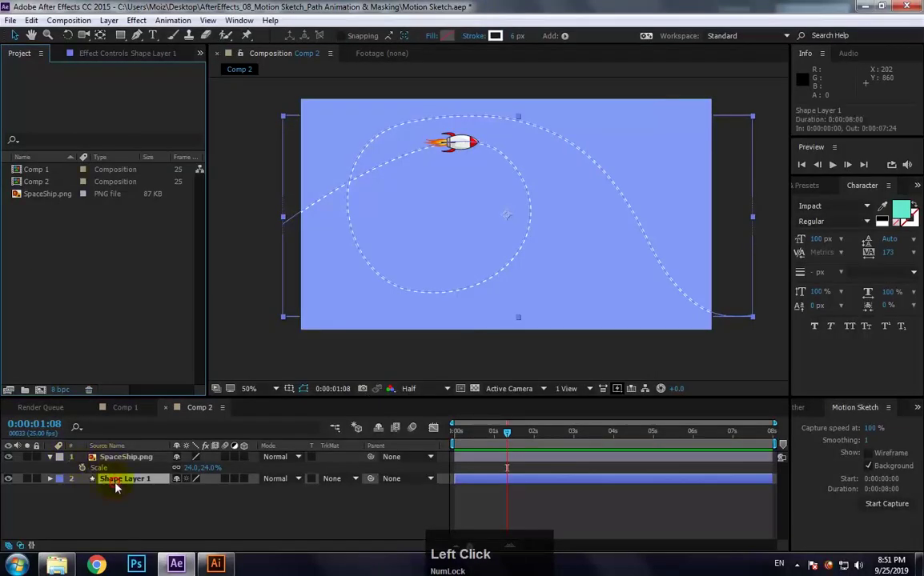
# Step: Add Trim Paths to Shape Layer 1 and expand its properties in an enlarged timeline
pyautogui.click(49, 478)
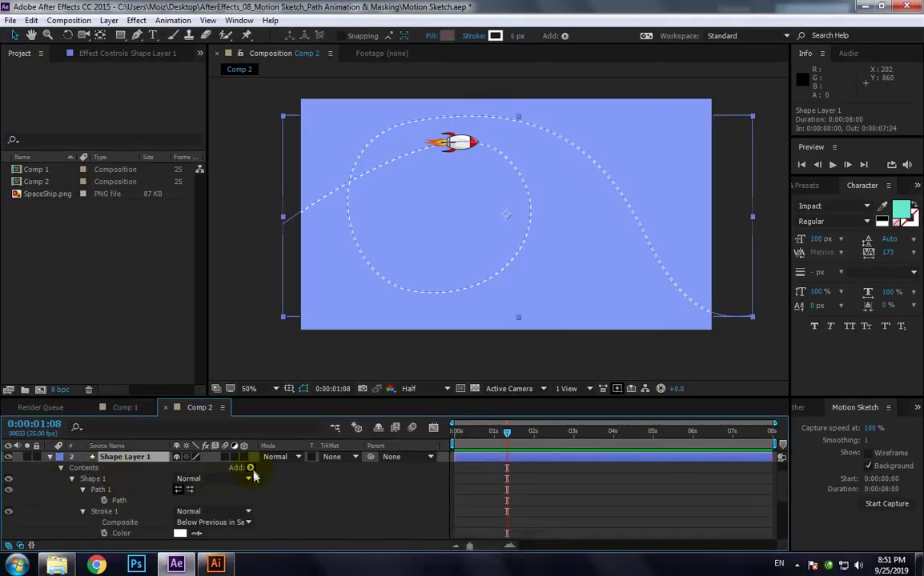
pyautogui.click(249, 468)
pyautogui.click(299, 395)
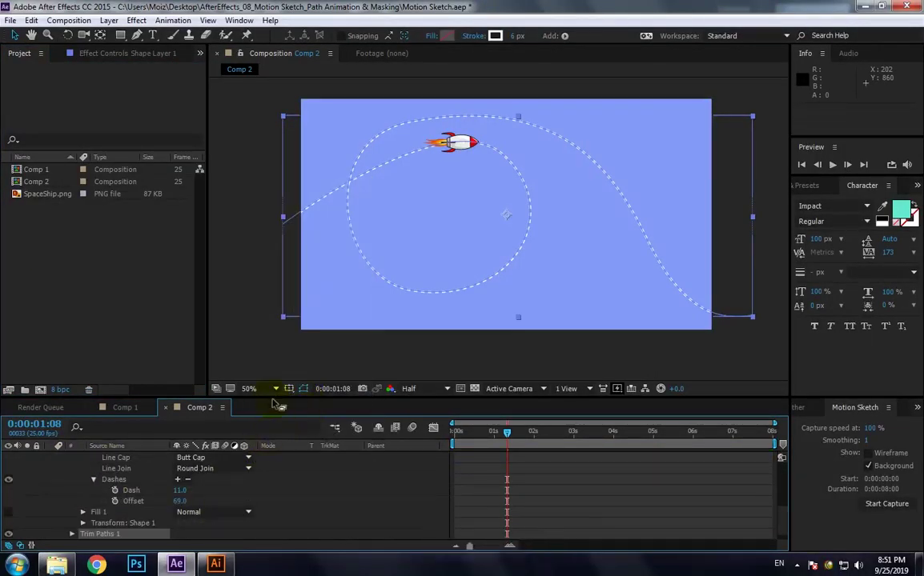
pyautogui.moveTo(268, 400); pyautogui.dragTo(256, 308)
pyautogui.scroll(-1, 120, 481)
pyautogui.click(71, 525)
pyautogui.scroll(-1, 71, 525)
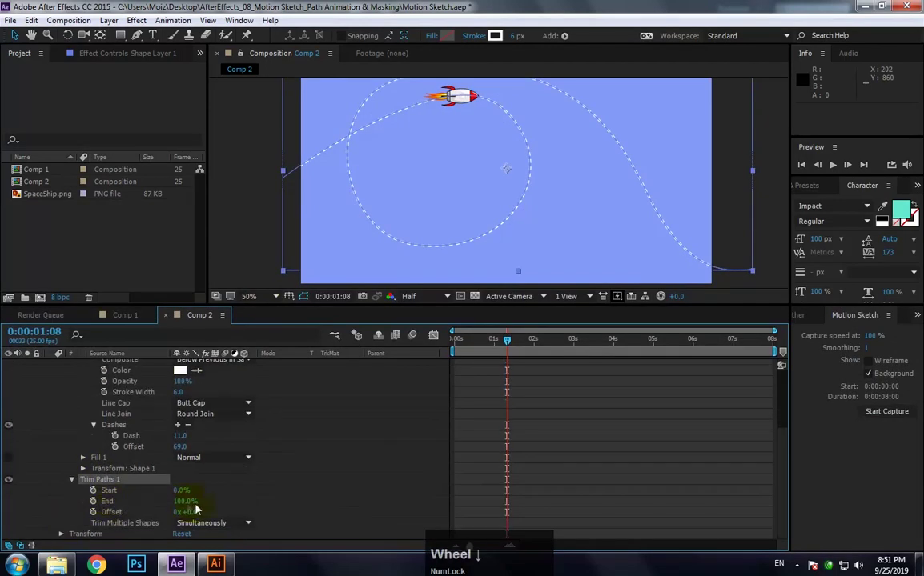
# Step: Keyframe the Trim Paths End at 0% at the start and 100% at 0:00:07:21, and preview the animation
pyautogui.moveTo(185, 501); pyautogui.dragTo(176, 501)
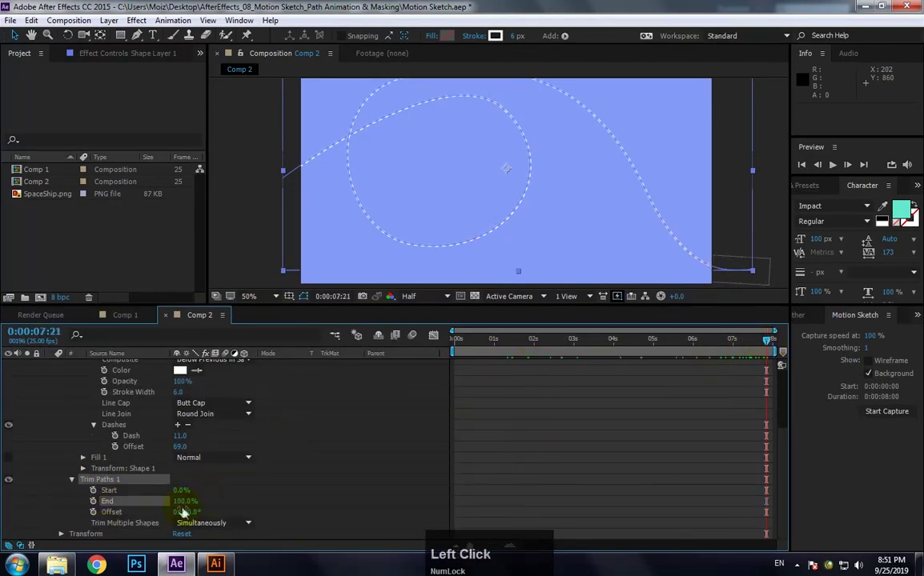
pyautogui.click(94, 501)
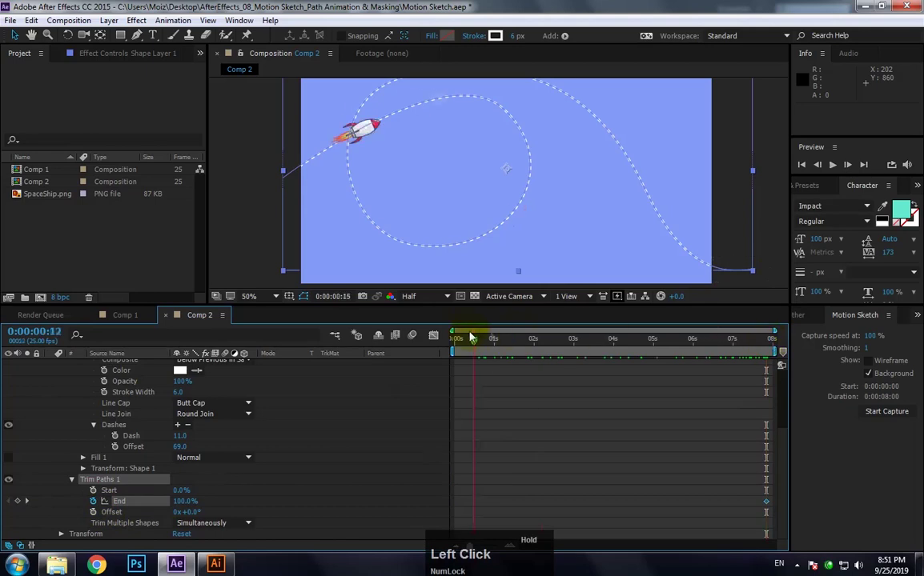
pyautogui.click(458, 368)
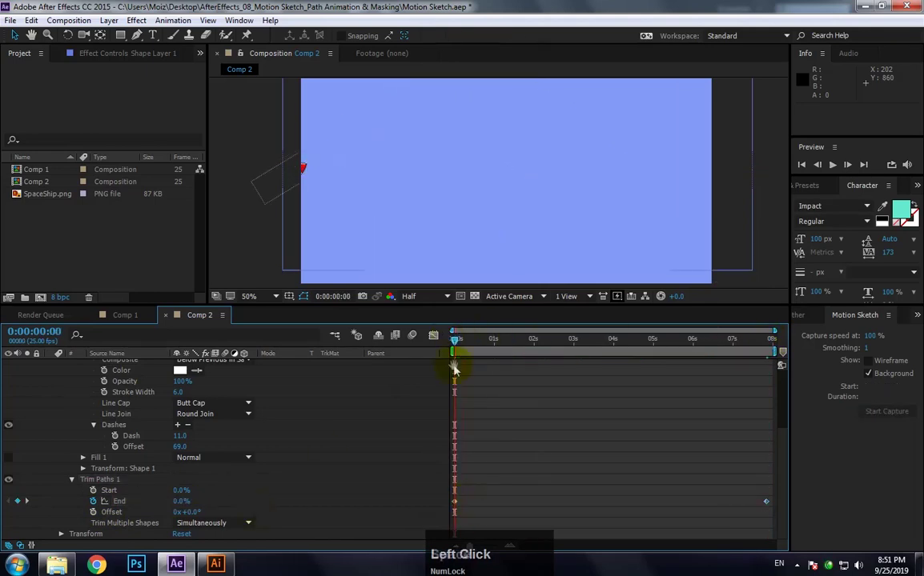
pyautogui.press('space')
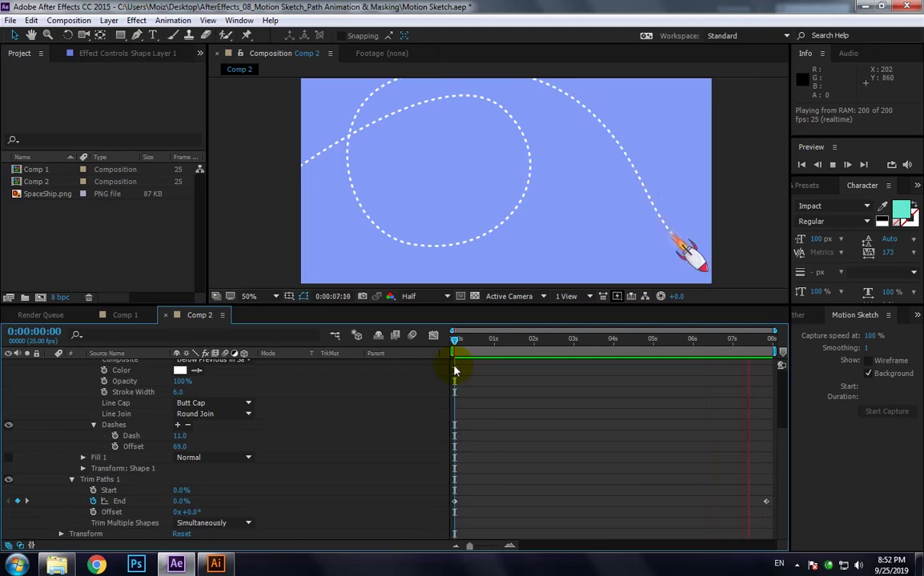
pyautogui.press('space')
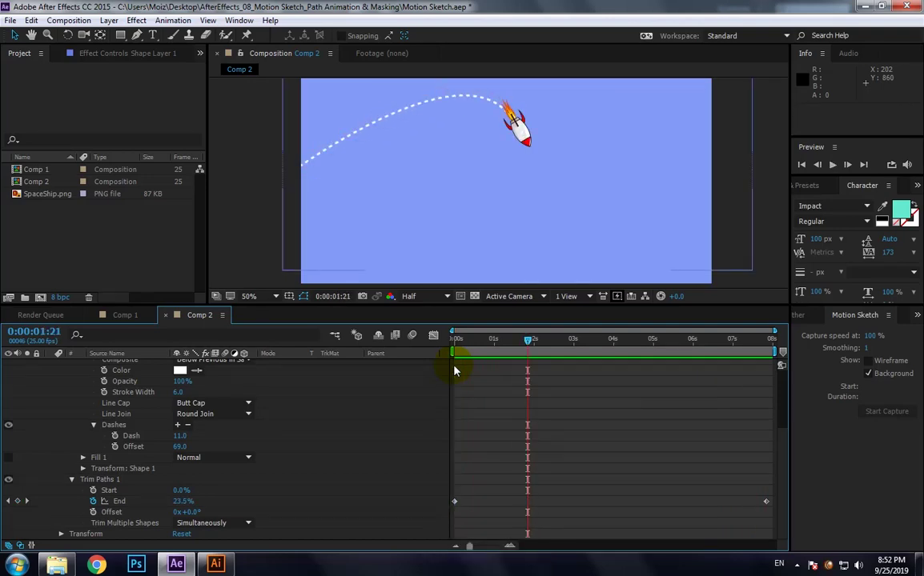
# Step: Pre-compose SpaceShip.png and Shape Layer 1 with all attributes moved into a composition named Path Animation
pyautogui.scroll(5, 48, 372)
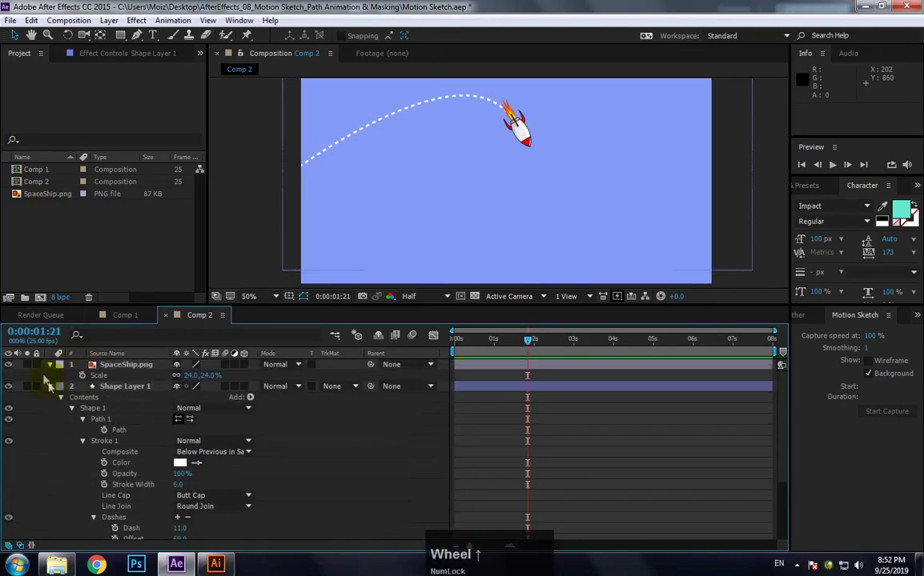
pyautogui.click(50, 385)
pyautogui.click(49, 365)
pyautogui.moveTo(156, 400); pyautogui.dragTo(123, 367)
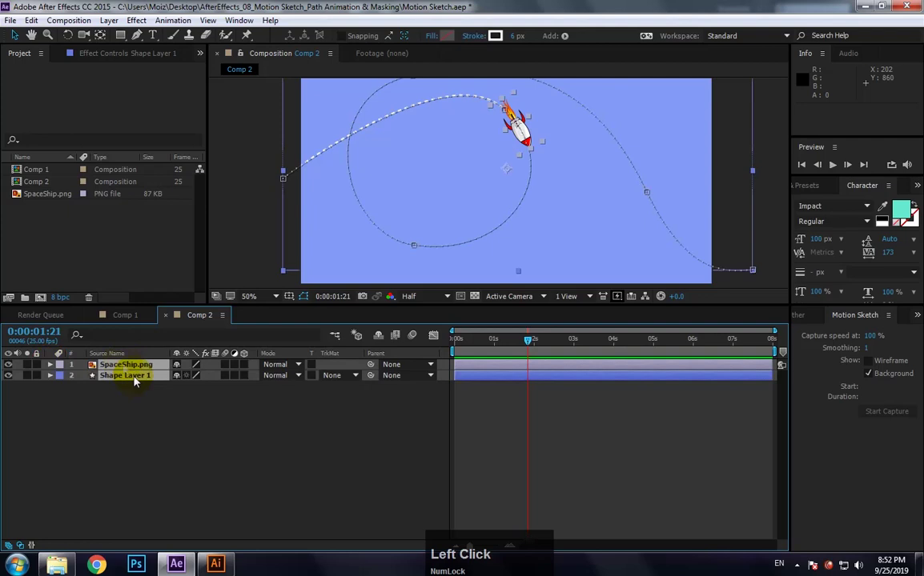
pyautogui.rightClick(135, 378)
pyautogui.click(195, 436)
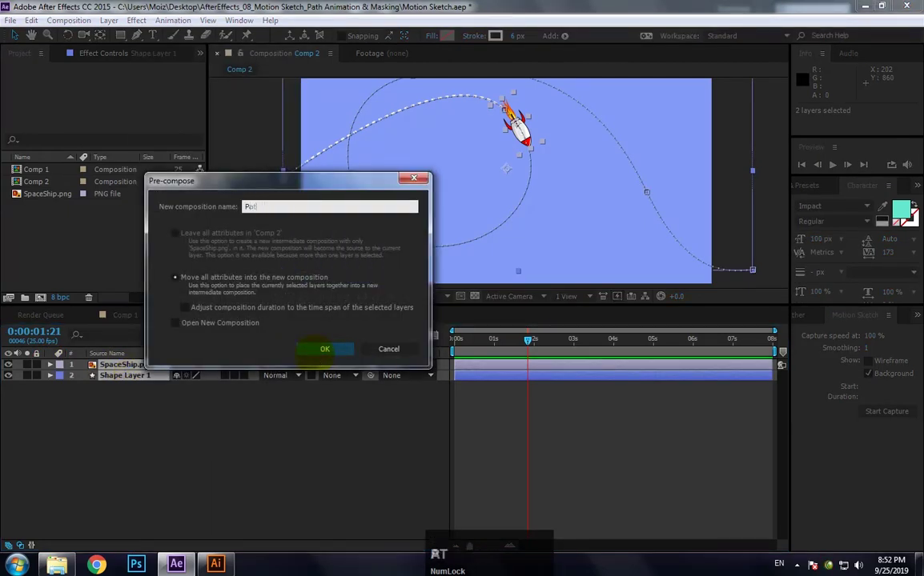
pyautogui.write('Path Animation')
pyautogui.press('Return')
pyautogui.moveTo(491, 341); pyautogui.dragTo(544, 345)
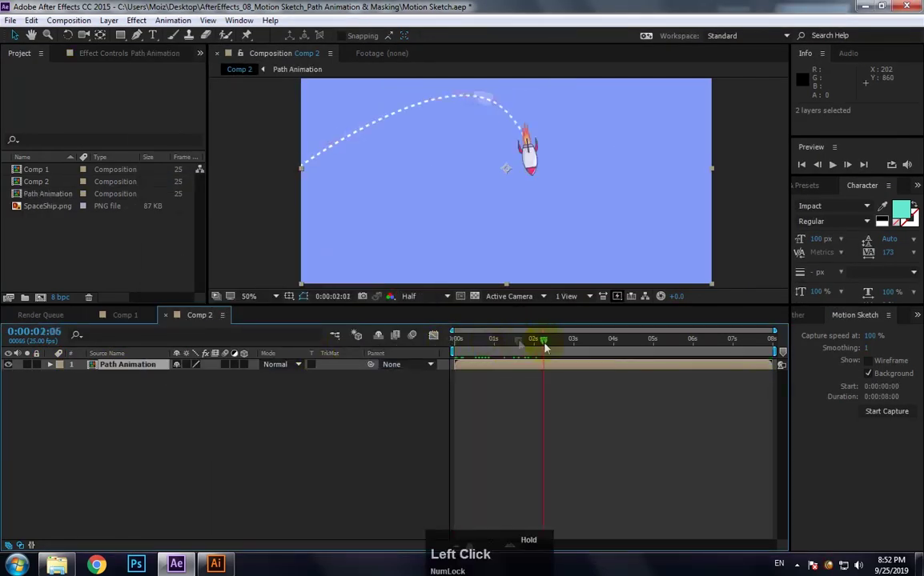
# Step: Find the Drop Shadow effect and apply it to the Path Animation layer, moving the time to 0:00:01:00
pyautogui.click(806, 185)
pyautogui.click(825, 202)
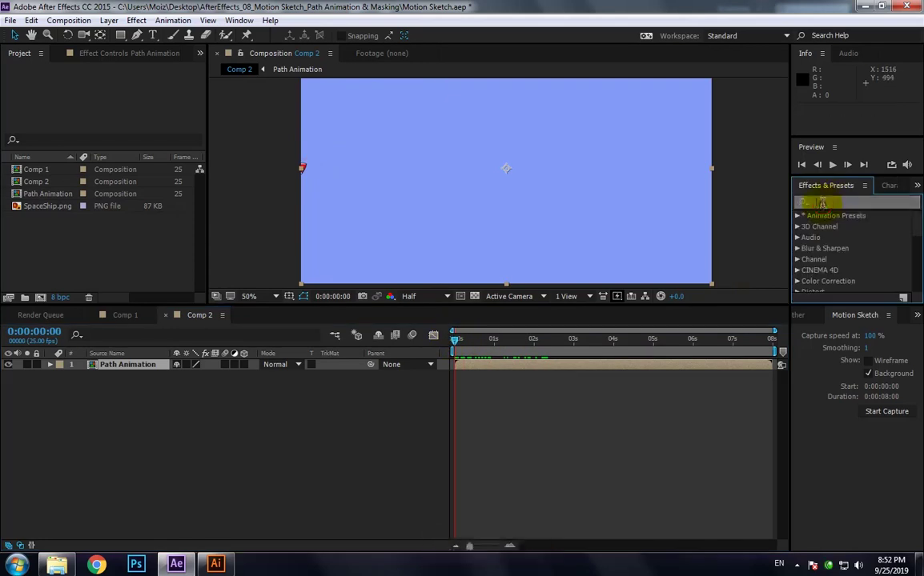
pyautogui.write('drop')
pyautogui.scroll(-3, 919, 271)
pyautogui.moveTo(880, 287); pyautogui.dragTo(148, 369)
pyautogui.moveTo(492, 344); pyautogui.dragTo(491, 346)
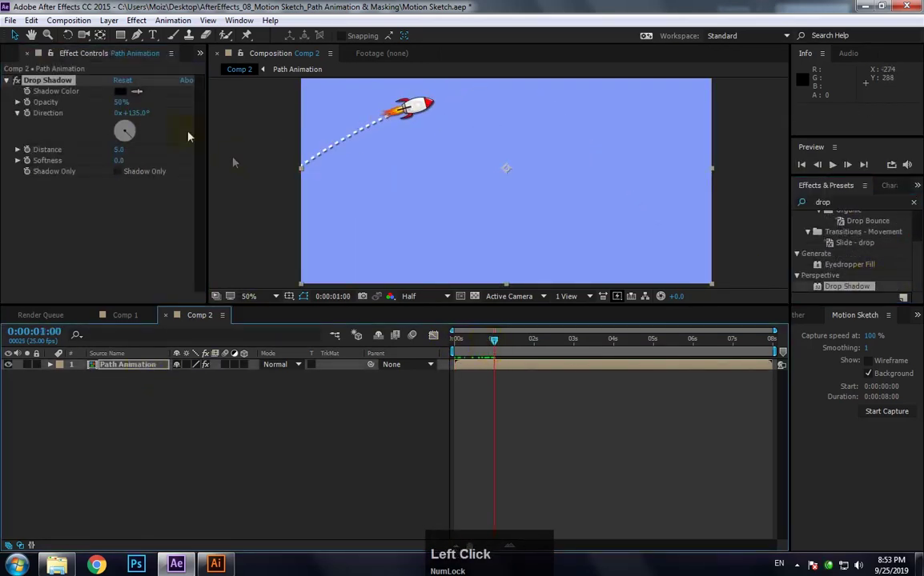
# Step: Set the drop shadow's direction to 147° and its distance to 22
pyautogui.moveTo(136, 136); pyautogui.dragTo(147, 119)
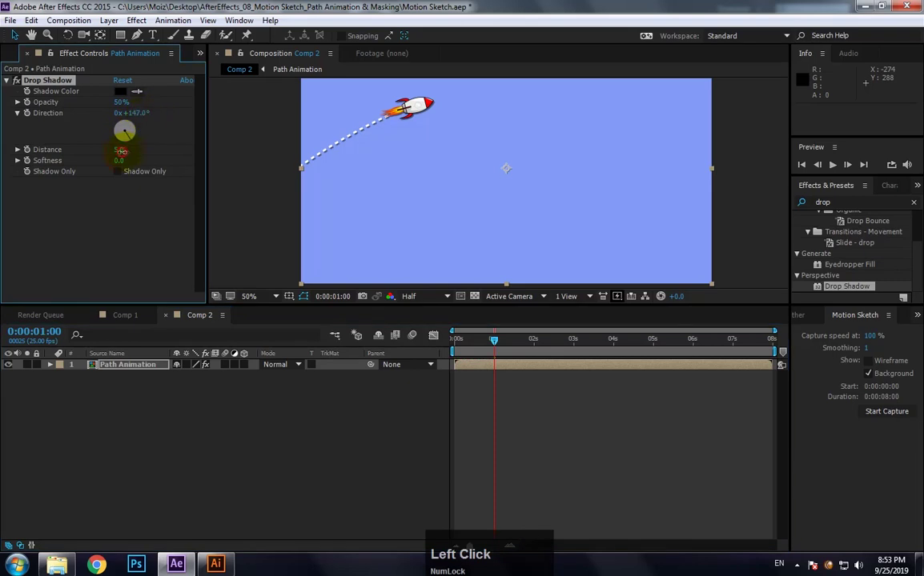
pyautogui.click(137, 93)
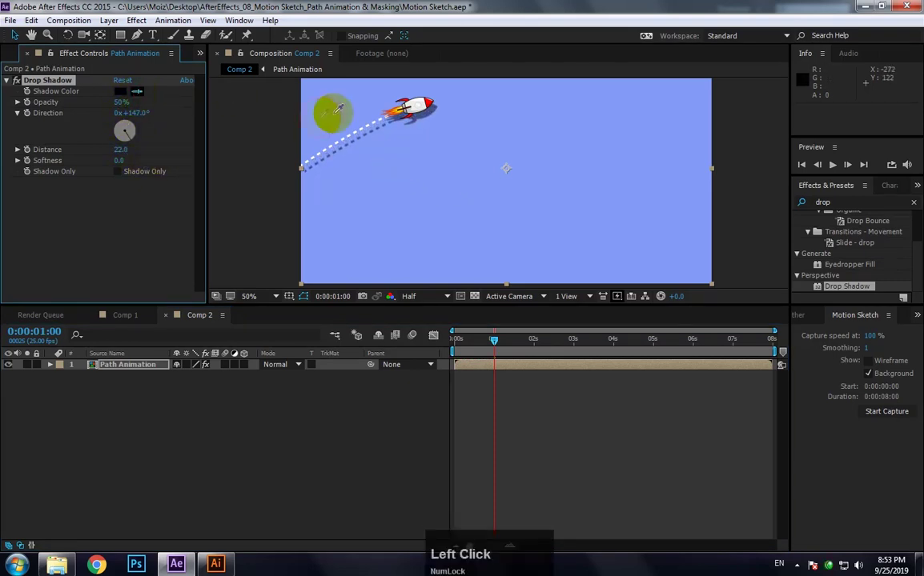
pyautogui.click(470, 367)
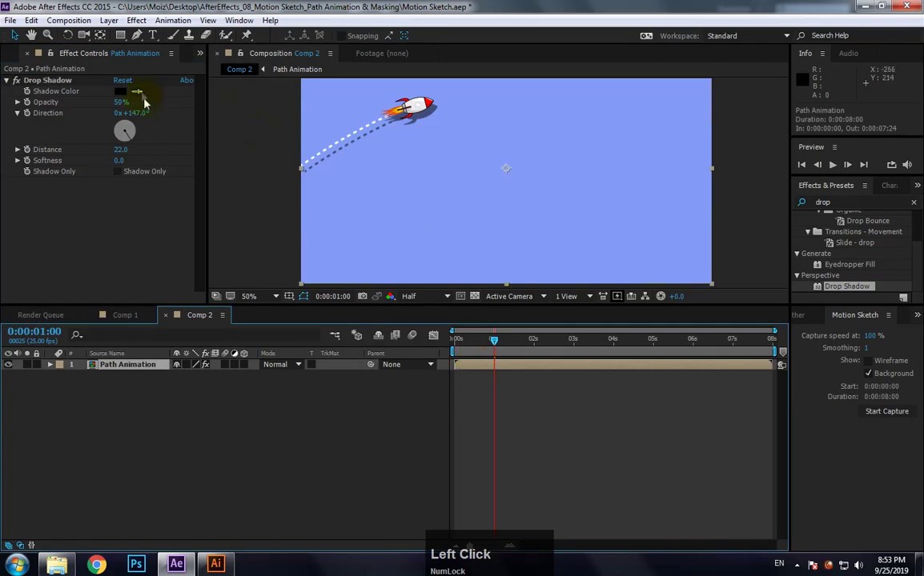
# Step: Make the drop shadow blue with 43% opacity, 174° direction, 37 distance and 4 softness, and preview the animation
pyautogui.click(120, 92)
pyautogui.click(255, 252)
pyautogui.click(187, 225)
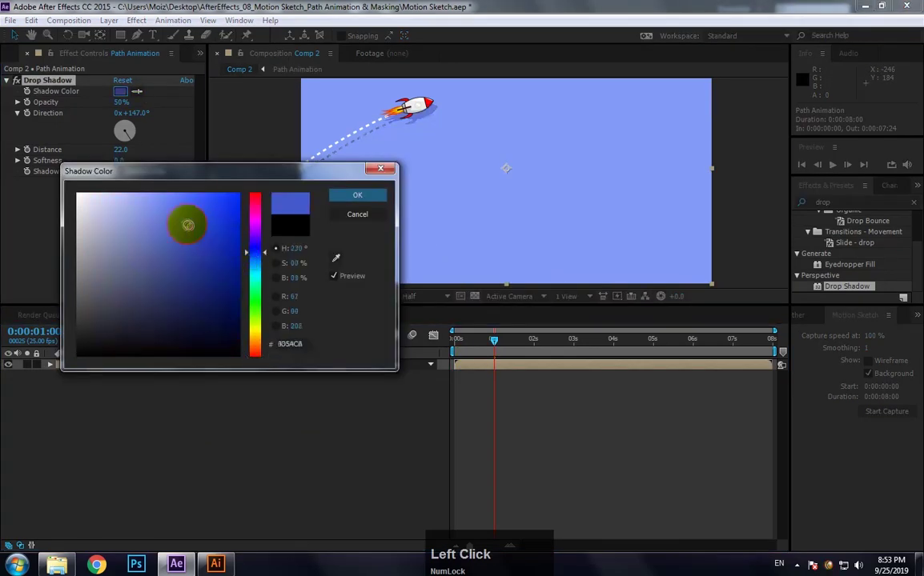
pyautogui.click(376, 171)
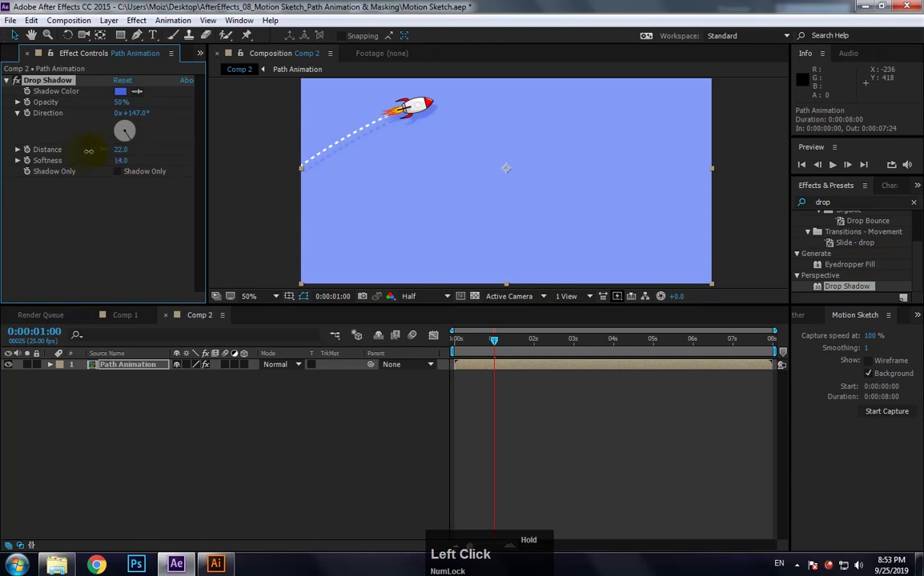
pyautogui.moveTo(126, 104); pyautogui.dragTo(141, 104)
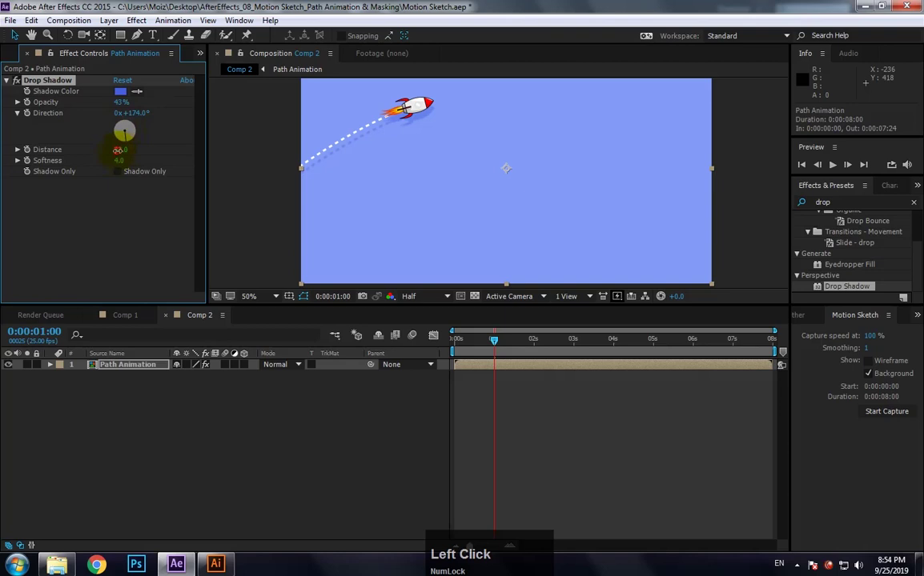
pyautogui.press('space')
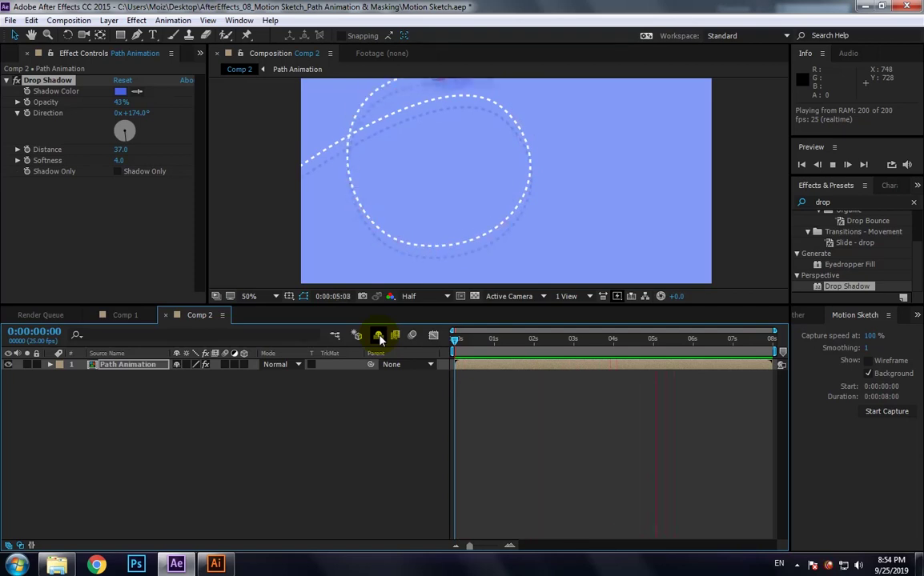
# Step: Open the Path Animation composition and add a white 1280 × 720 px solid to it
pyautogui.doubleClick(96, 365)
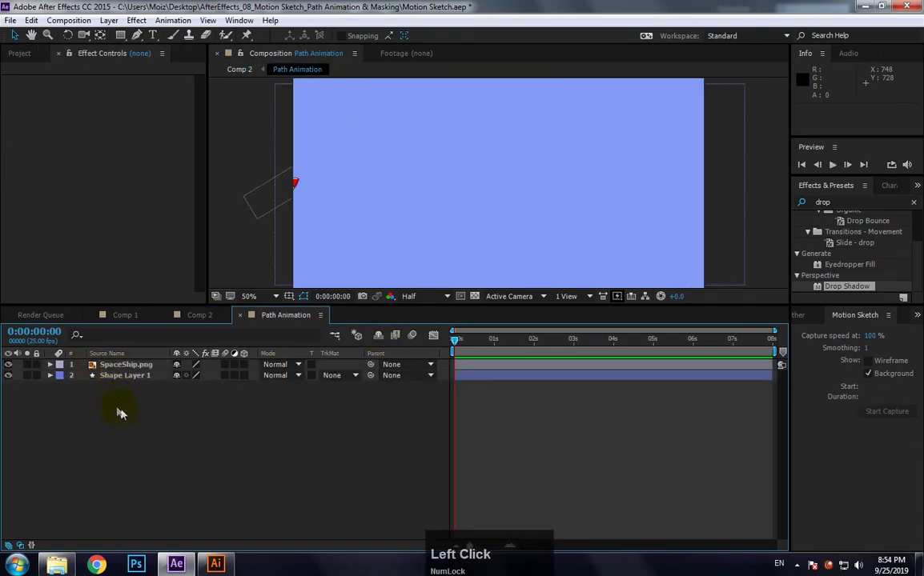
pyautogui.rightClick(118, 413)
pyautogui.moveTo(160, 417)
pyautogui.click(309, 455)
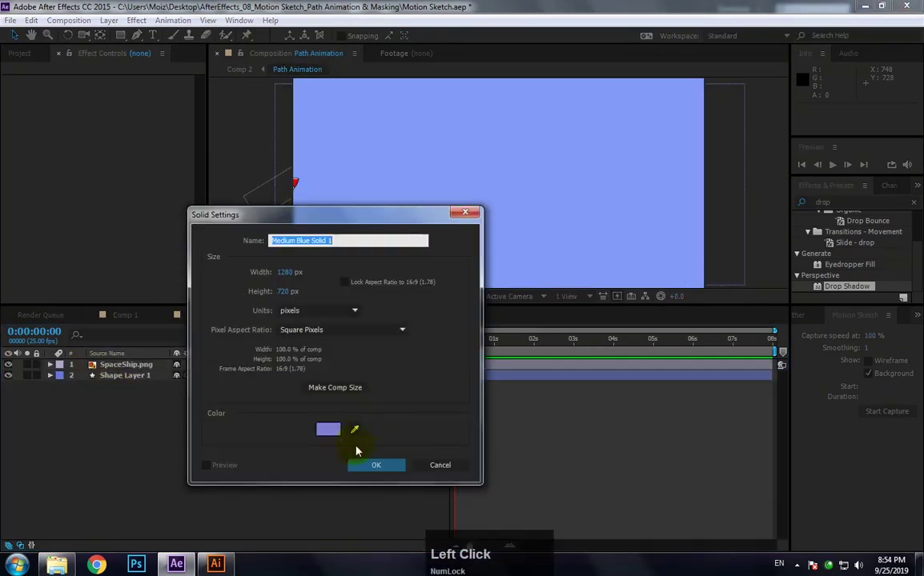
pyautogui.click(328, 429)
pyautogui.click(78, 195)
pyautogui.click(360, 196)
pyautogui.click(384, 466)
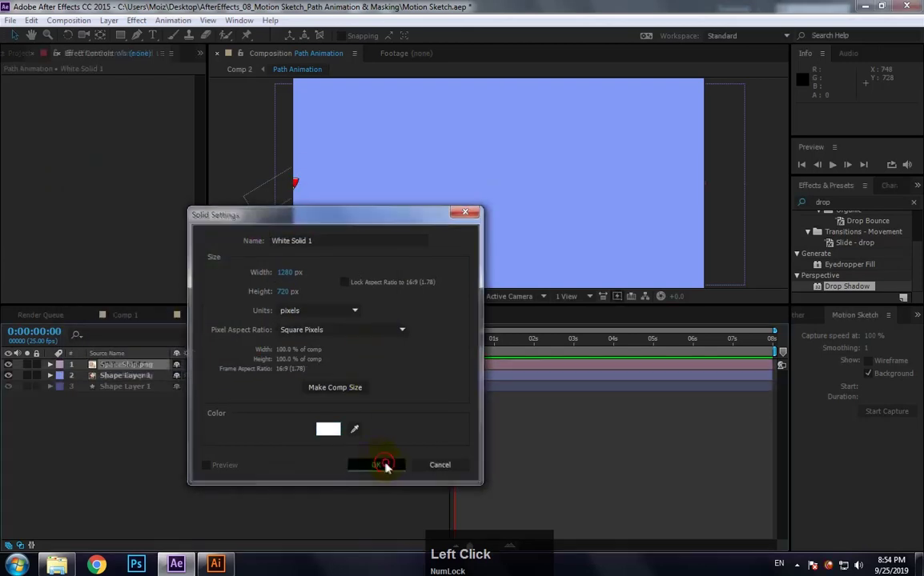
# Step: Scale White Solid 1 down to a small, thin horizontal bar at the center of the composition
pyautogui.scroll(-2, 401, 165)
pyautogui.moveTo(448, 115); pyautogui.dragTo(451, 168)
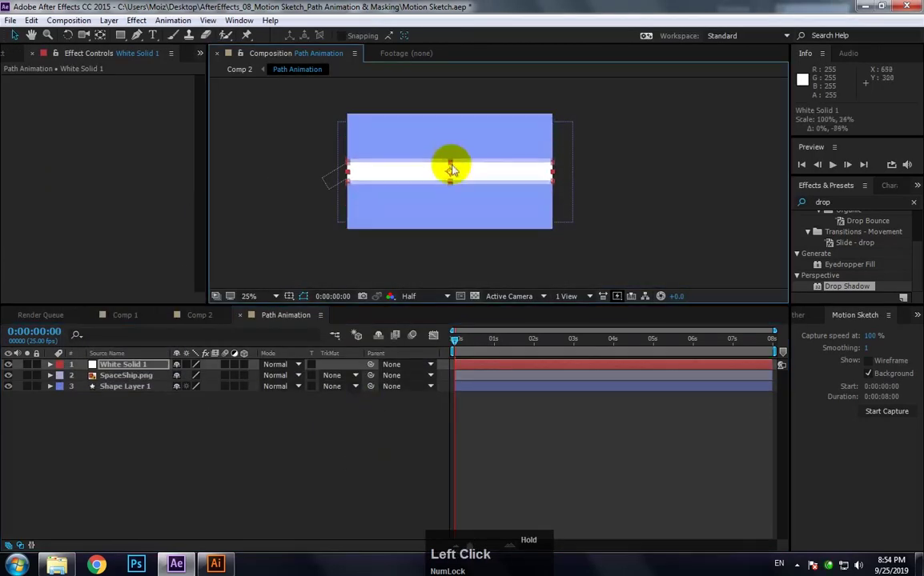
pyautogui.moveTo(544, 169); pyautogui.dragTo(449, 169)
pyautogui.scroll(4, 449, 168)
pyautogui.moveTo(486, 140); pyautogui.dragTo(489, 171)
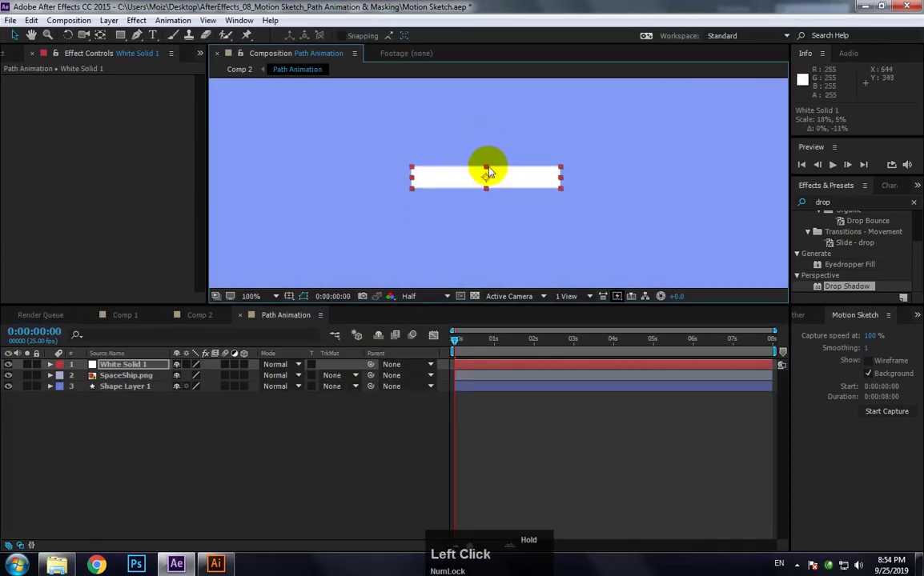
pyautogui.click(421, 157)
pyautogui.scroll(-1, 423, 158)
pyautogui.click(724, 198)
# Step: Move the white bar to the composition's left edge, below the rocket's starting point, and play the animation
pyautogui.click(142, 365)
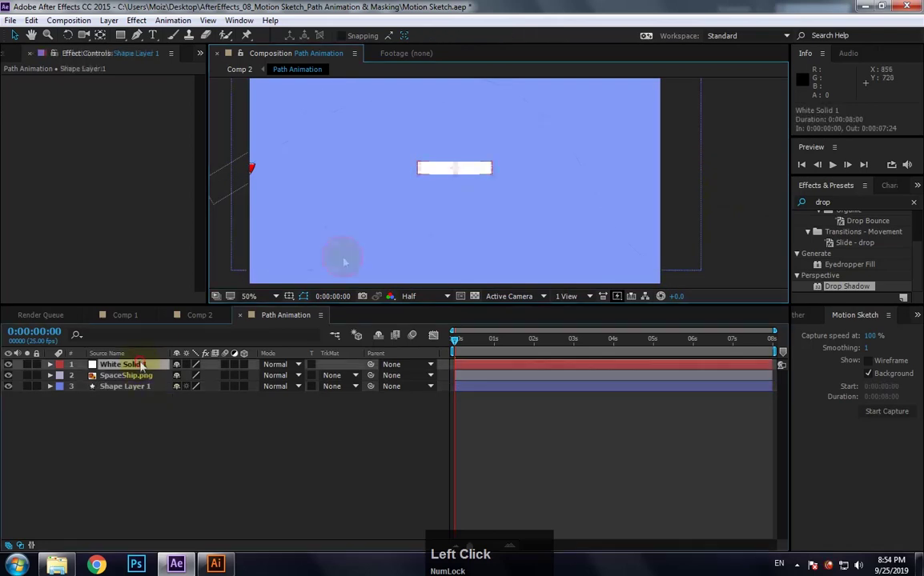
pyautogui.moveTo(457, 169); pyautogui.dragTo(279, 209)
pyautogui.press('space')
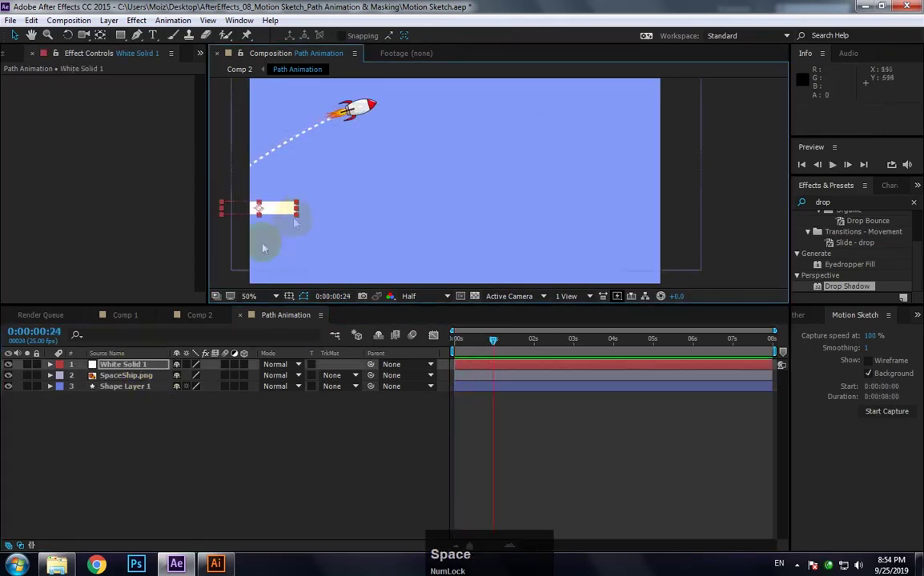
# Step: Parent White Solid 1 to SpaceShip.png and scrub the time back toward the start to check the link
pyautogui.click(133, 366)
pyautogui.click(50, 365)
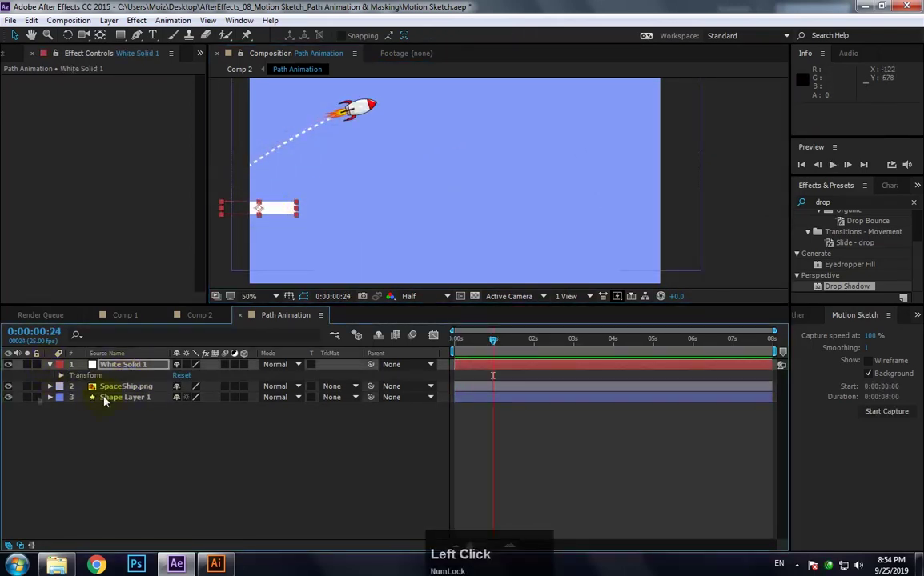
pyautogui.moveTo(370, 364); pyautogui.dragTo(126, 386)
pyautogui.moveTo(493, 339); pyautogui.dragTo(469, 340)
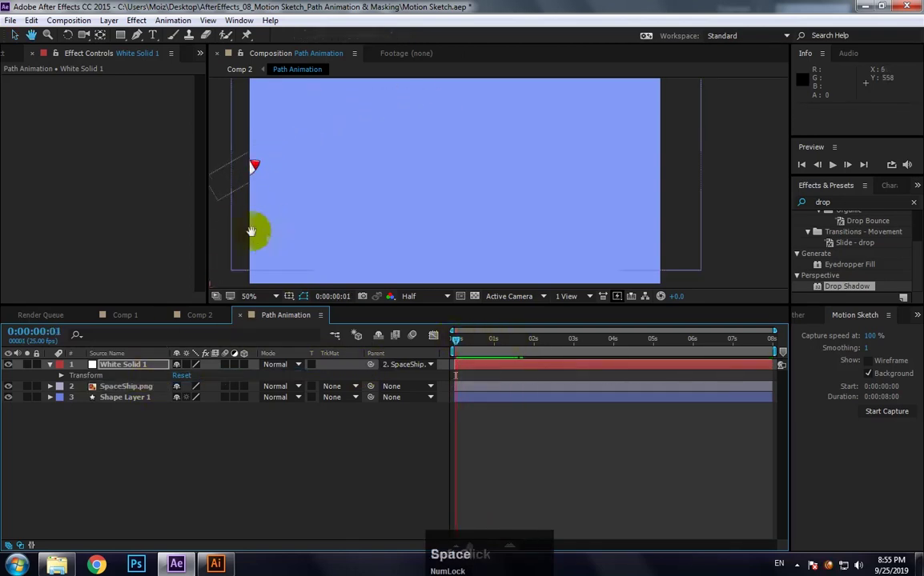
# Step: Rotate White Solid 1 to -91.3° and position it directly behind the rocket, in line with its tail
pyautogui.moveTo(251, 232); pyautogui.dragTo(426, 209)
pyautogui.click(381, 238)
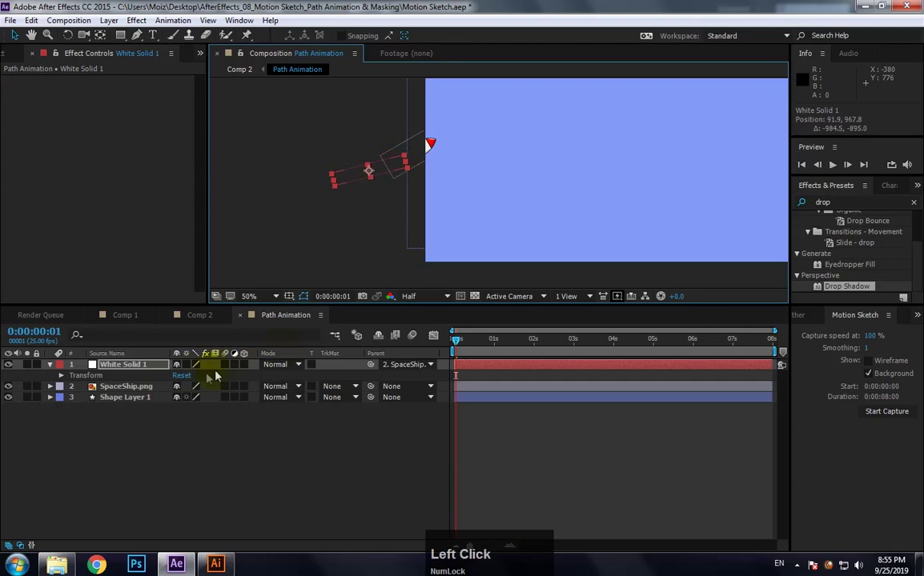
pyautogui.moveTo(183, 377); pyautogui.dragTo(183, 375)
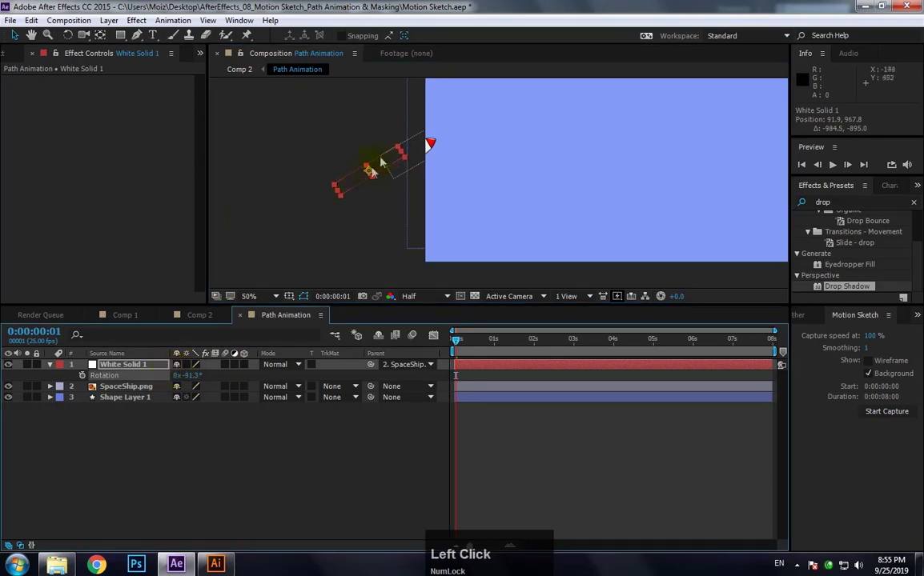
pyautogui.moveTo(381, 162); pyautogui.dragTo(395, 181)
pyautogui.moveTo(462, 343); pyautogui.dragTo(558, 378)
pyautogui.click(679, 142)
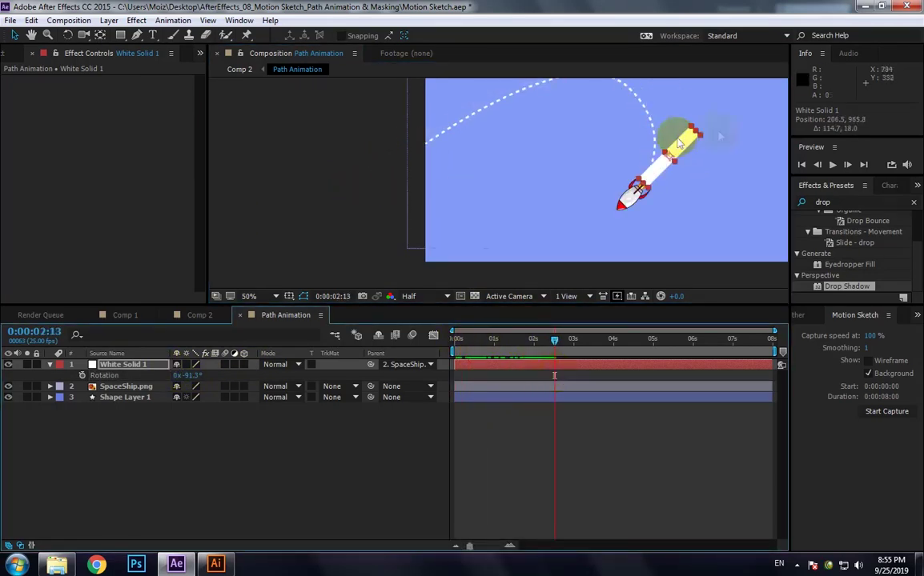
# Step: Play the animation from the start and enlarge the composition viewer, fitting the frame to it
pyautogui.click(457, 339)
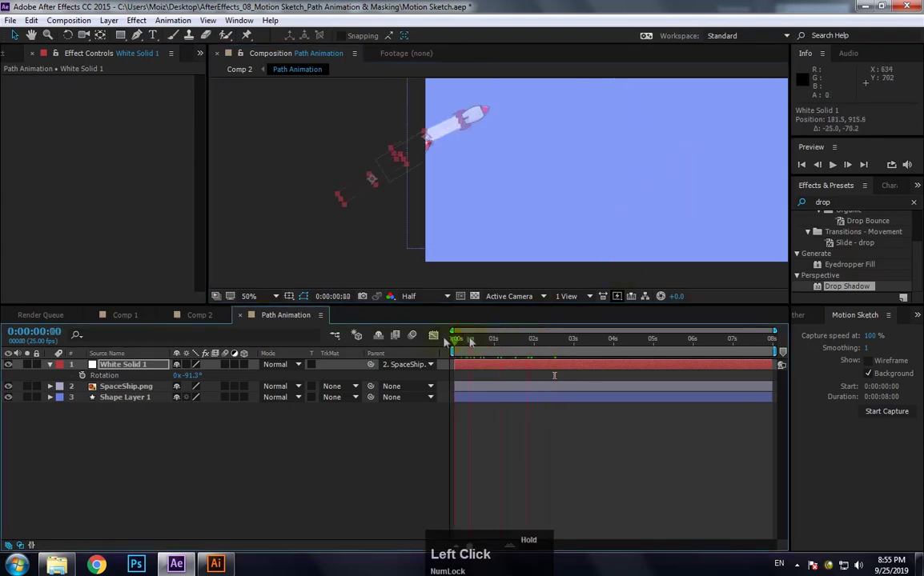
pyautogui.press('space')
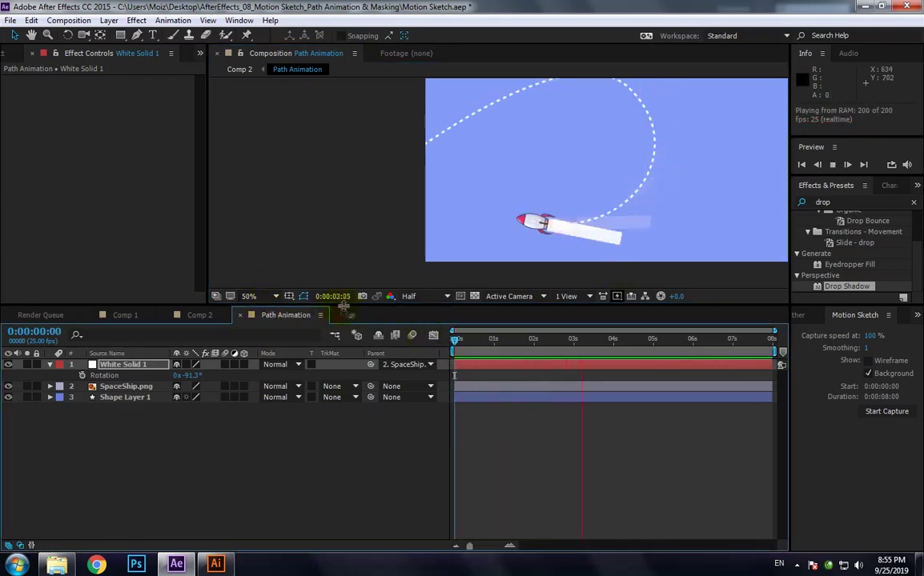
pyautogui.moveTo(345, 306); pyautogui.dragTo(338, 392)
pyautogui.click(249, 378)
pyautogui.click(272, 147)
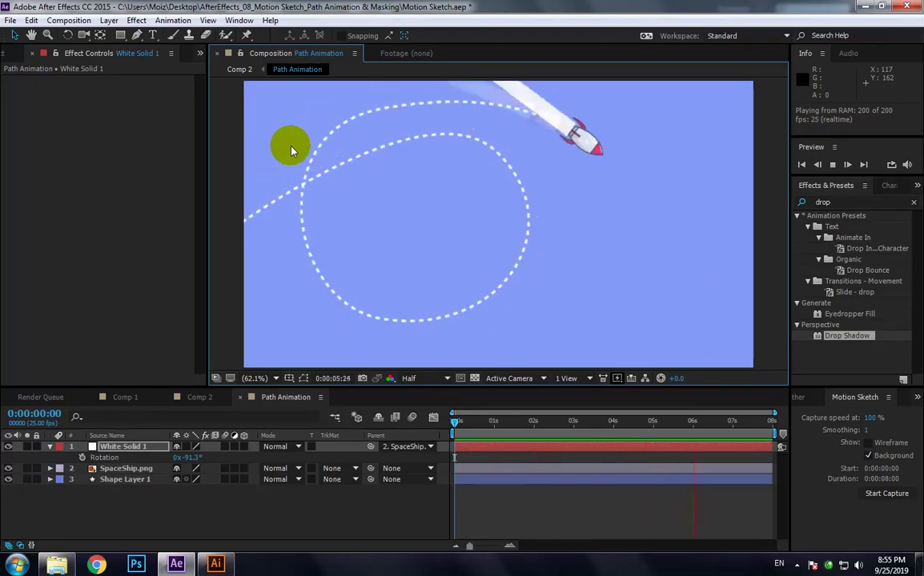
# Step: Stop playback, return to the first frame and hide White Solid 1
pyautogui.press('space')
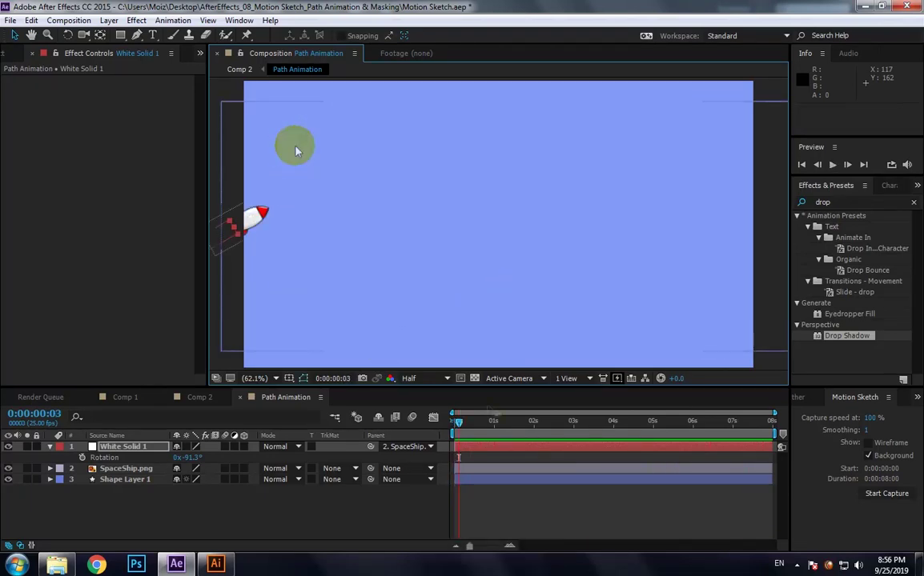
pyautogui.click(454, 426)
pyautogui.moveTo(454, 425)
pyautogui.mouseDown()
pyautogui.moveTo(690, 422)
pyautogui.moveTo(453, 421)
pyautogui.mouseUp()
# Step: Try a Trim Paths 1 End value of 14% on Shape Layer 1 at the first frame and undo it
pyautogui.click(124, 481)
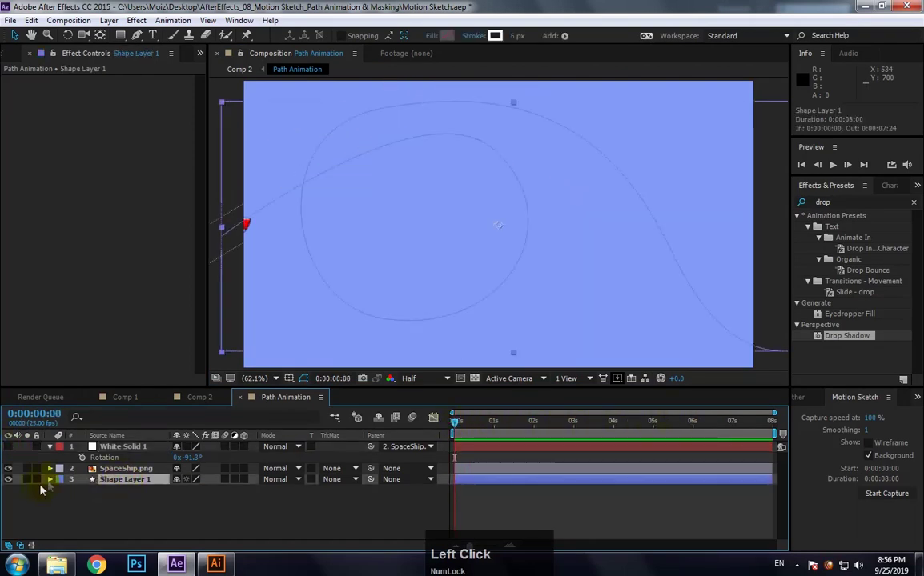
pyautogui.click(250, 490)
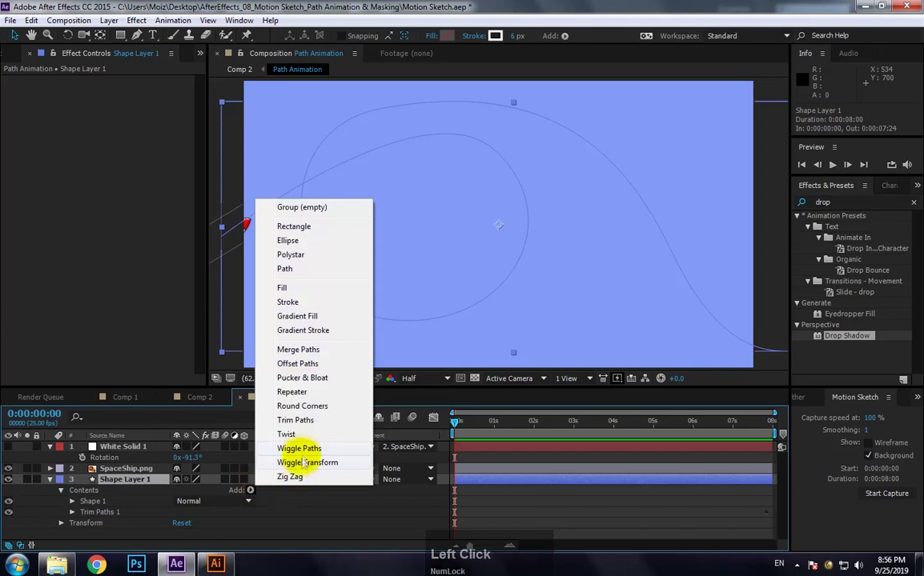
pyautogui.click(72, 513)
pyautogui.scroll(-2, 160, 505)
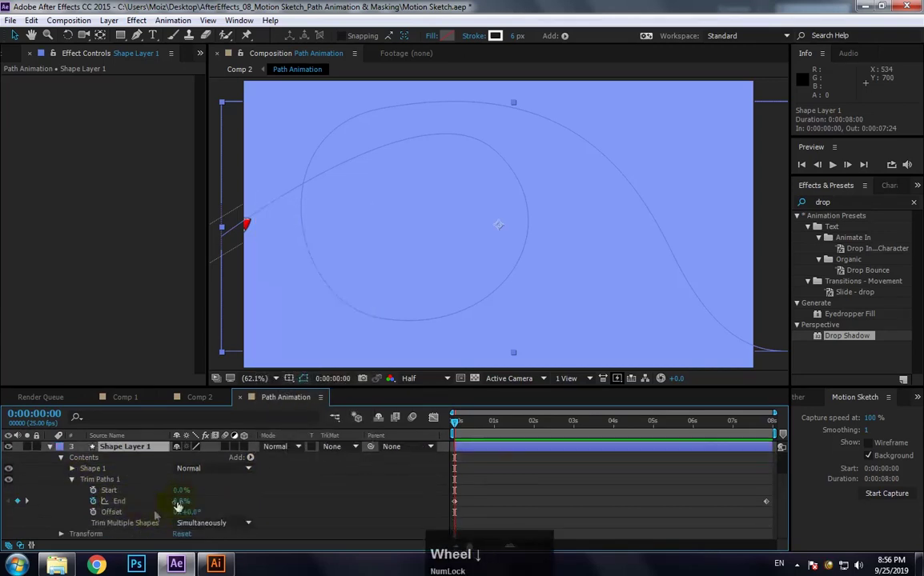
pyautogui.moveTo(180, 502); pyautogui.dragTo(206, 503)
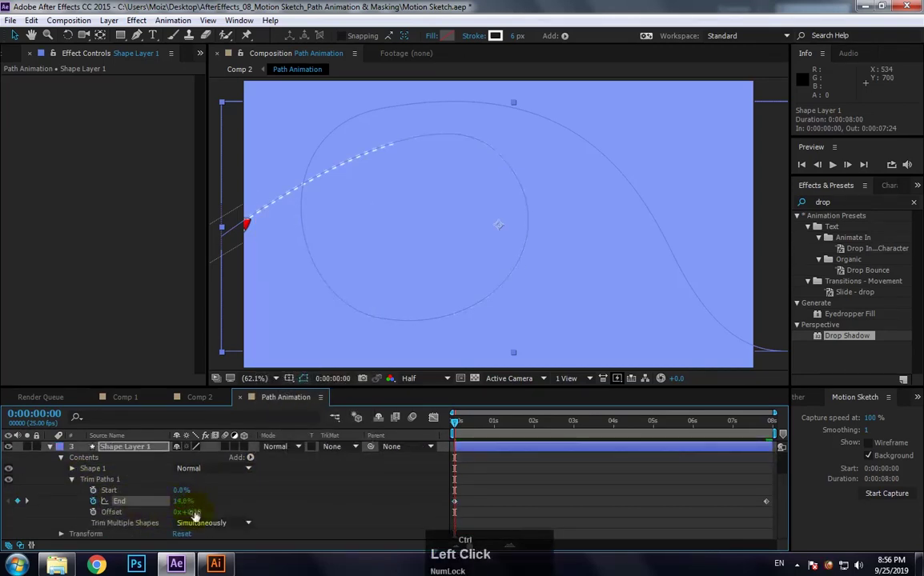
pyautogui.hotkey('ctrl', 'z')
# Step: Scrub to 0:00:00:15 and view the rocket and its drawn path in Comp 2
pyautogui.moveTo(464, 422)
pyautogui.mouseDown()
pyautogui.moveTo(491, 422)
pyautogui.moveTo(478, 422)
pyautogui.mouseUp()
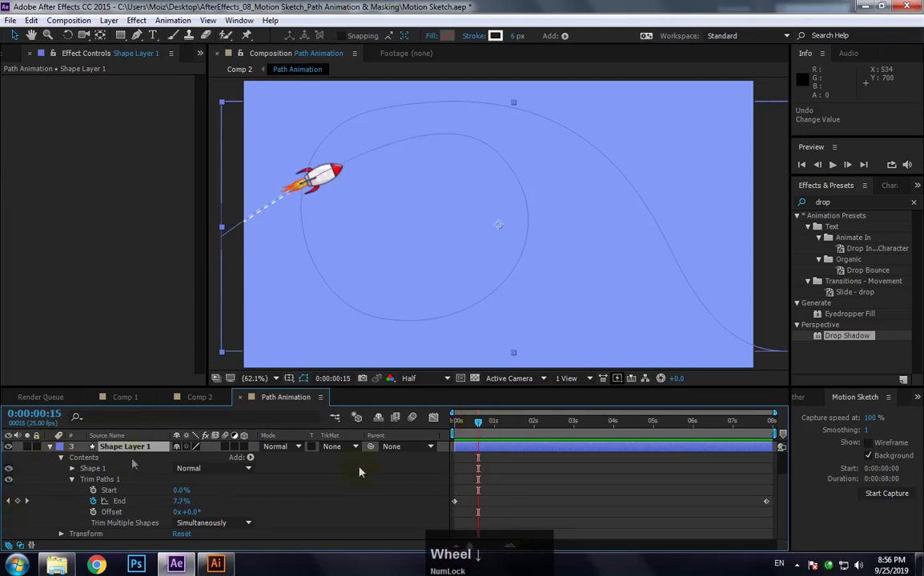
pyautogui.click(324, 183)
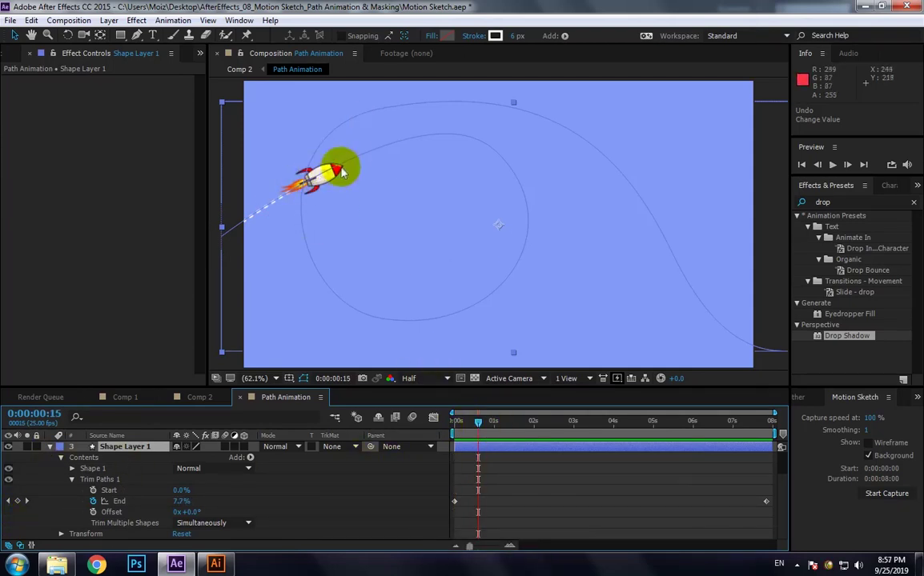
pyautogui.click(198, 398)
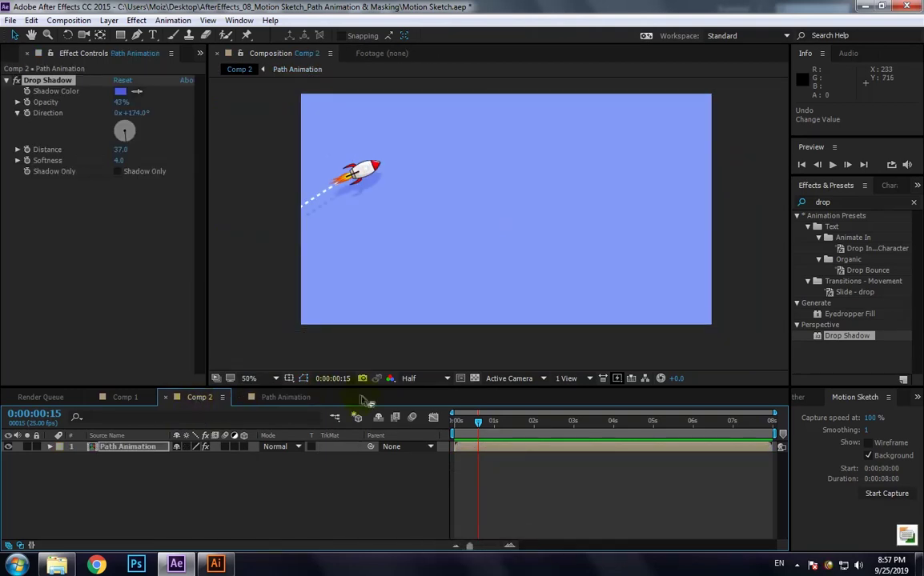
pyautogui.click(329, 203)
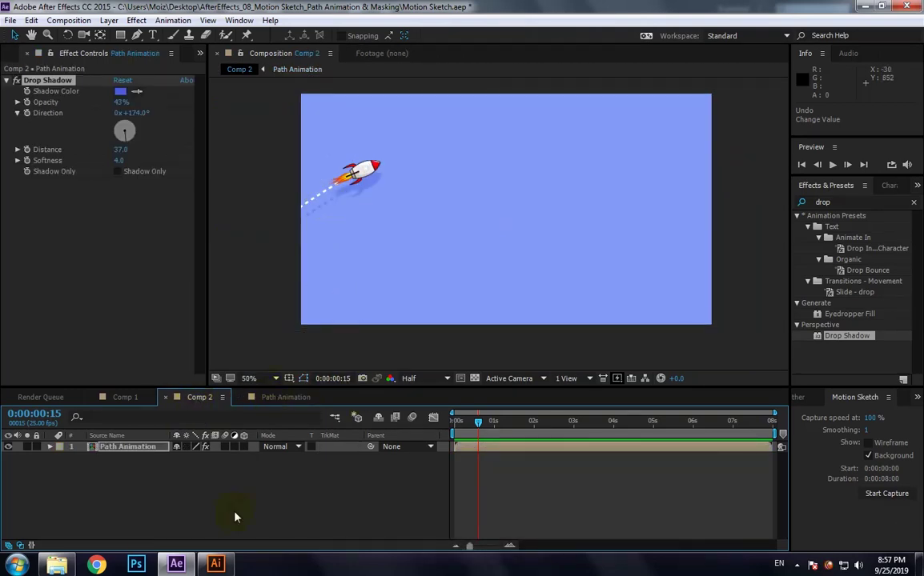
# Step: Switch to Chrome, open Google Maps and search for "malir kalaboard"
pyautogui.click(95, 565)
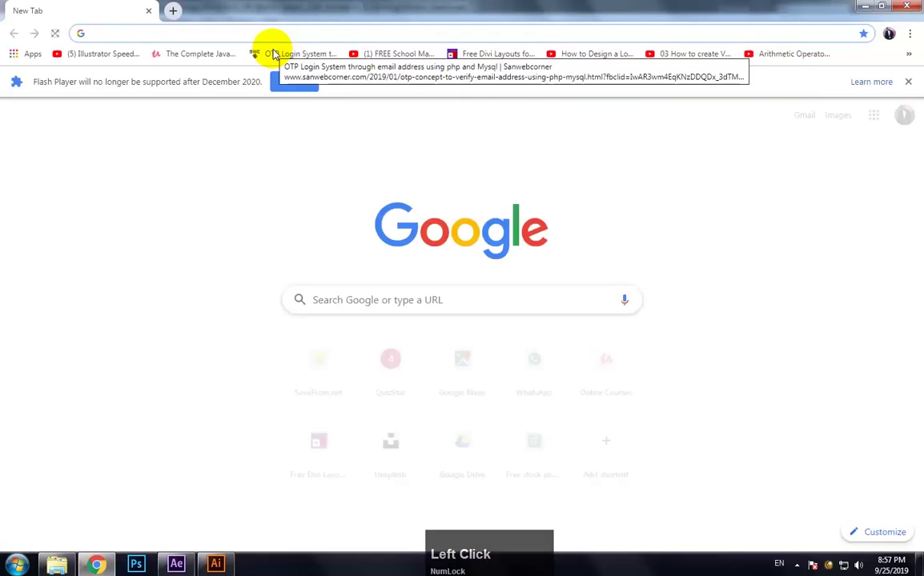
pyautogui.write('maps')
pyautogui.press('Return')
pyautogui.click(121, 67)
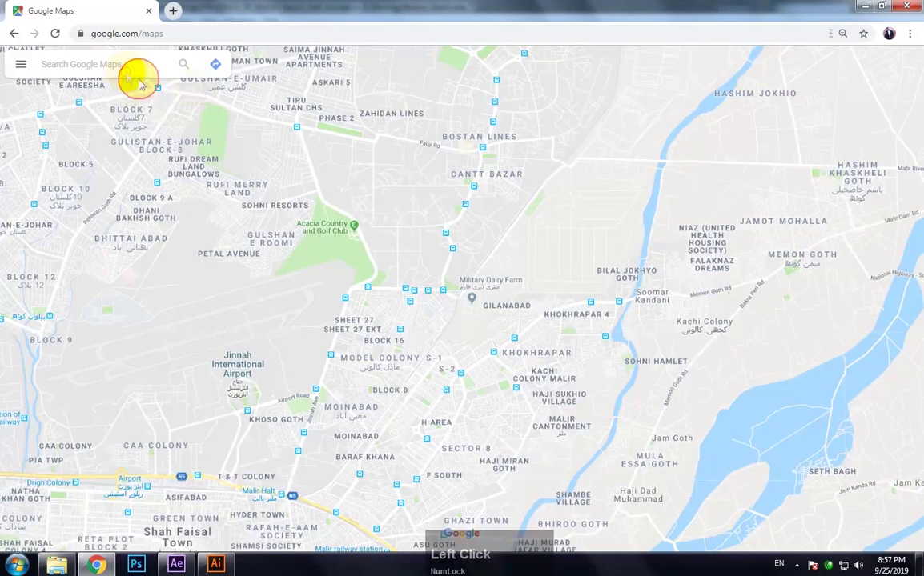
pyautogui.write('malir kalaboard')
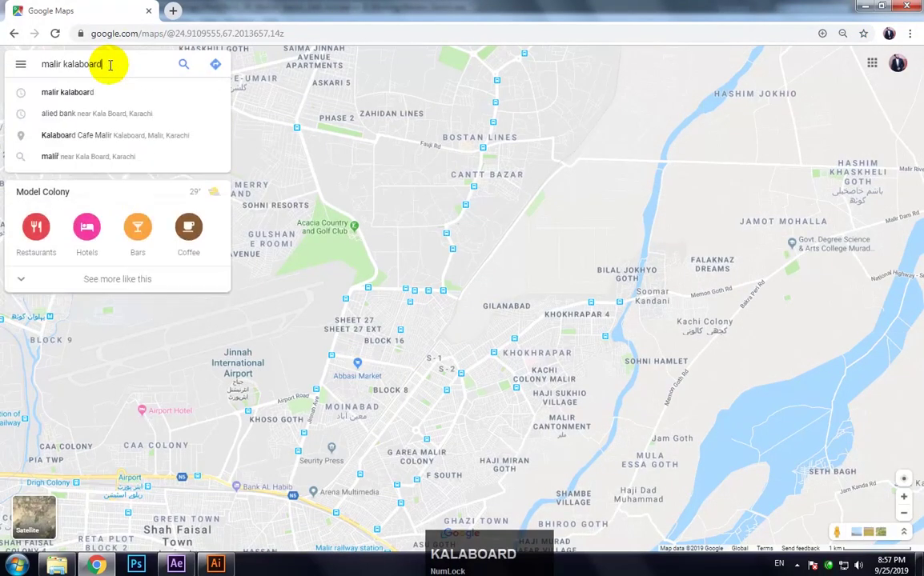
pyautogui.press('Return')
# Step: Clear the map search and paste a screenshot of the map into a new Paint image
pyautogui.click(208, 63)
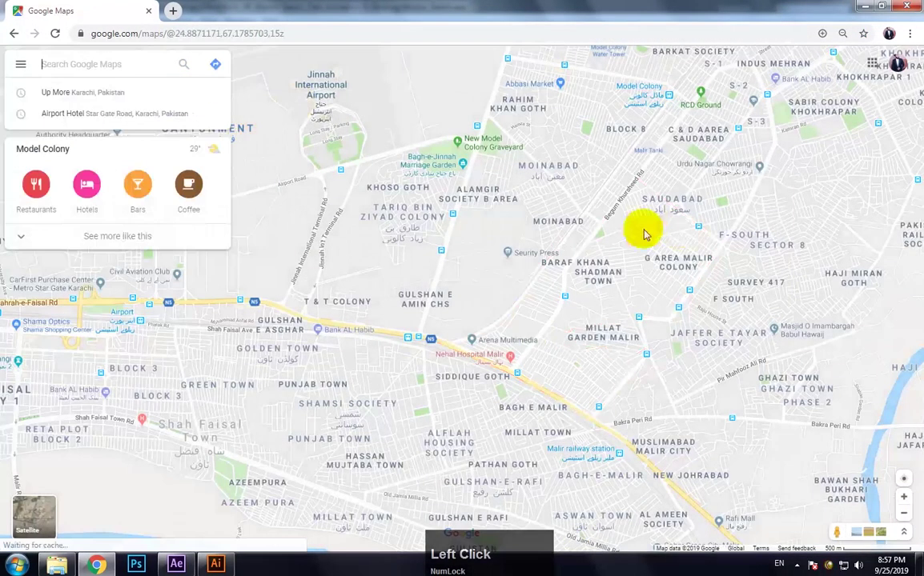
pyautogui.click(21, 64)
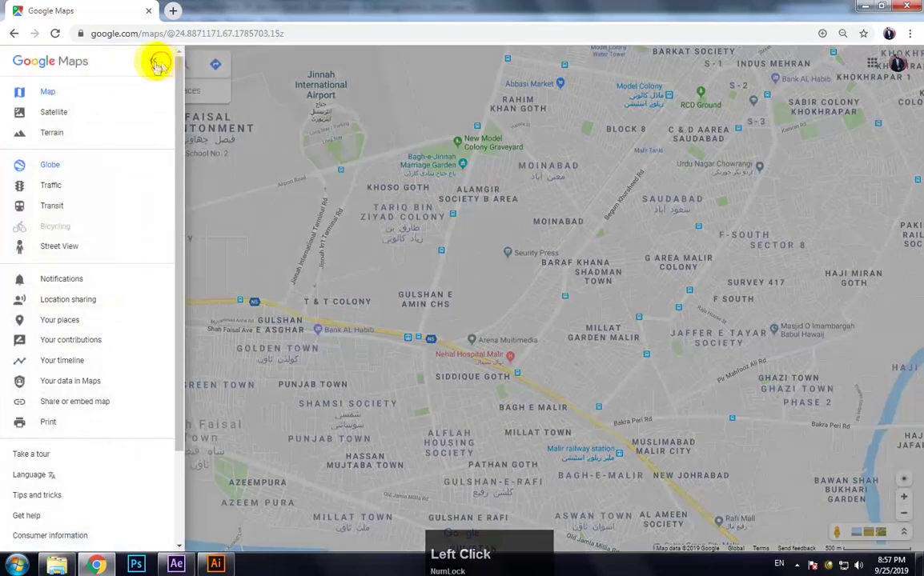
pyautogui.click(232, 48)
pyautogui.press('super+r')
pyautogui.press('Return')
pyautogui.hotkey('ctrl', 'v')
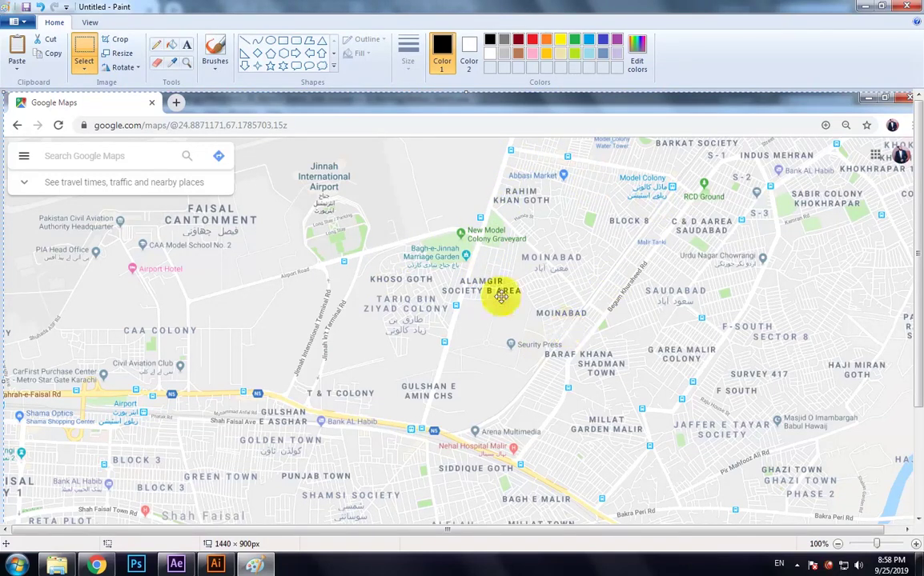
# Step: Zoom in on the pasted map and back out, close Paint and return to After Effects
pyautogui.scroll(2, 444, 305)
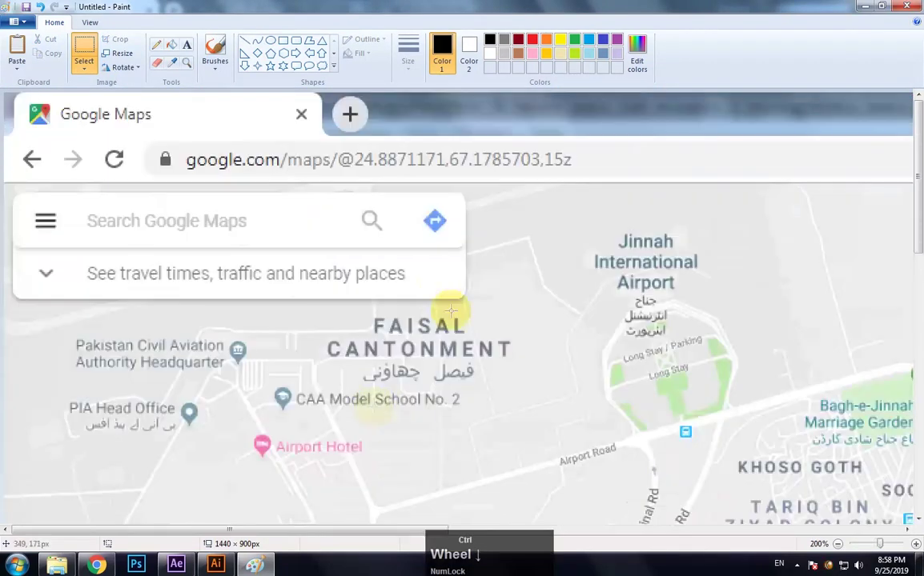
pyautogui.scroll(-2, 420, 431)
pyautogui.click(913, 13)
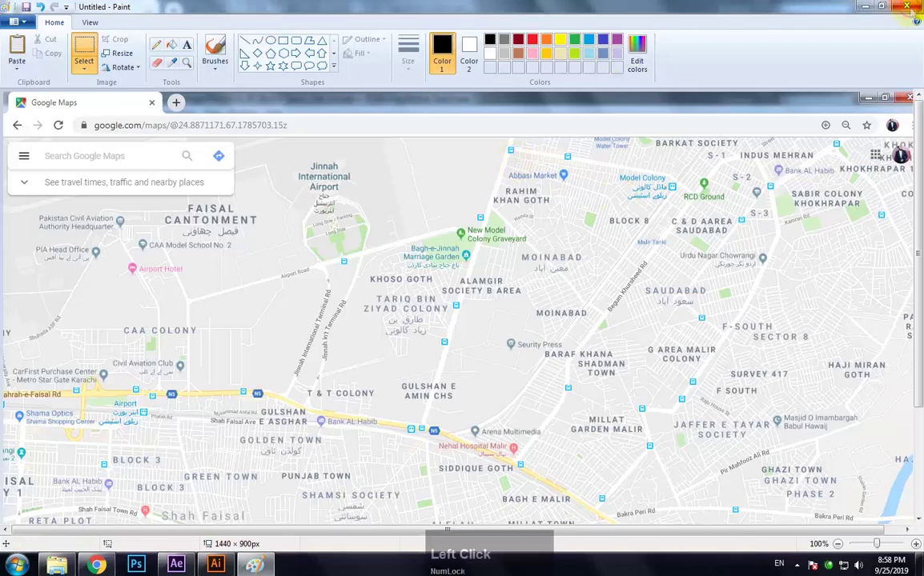
pyautogui.click(491, 281)
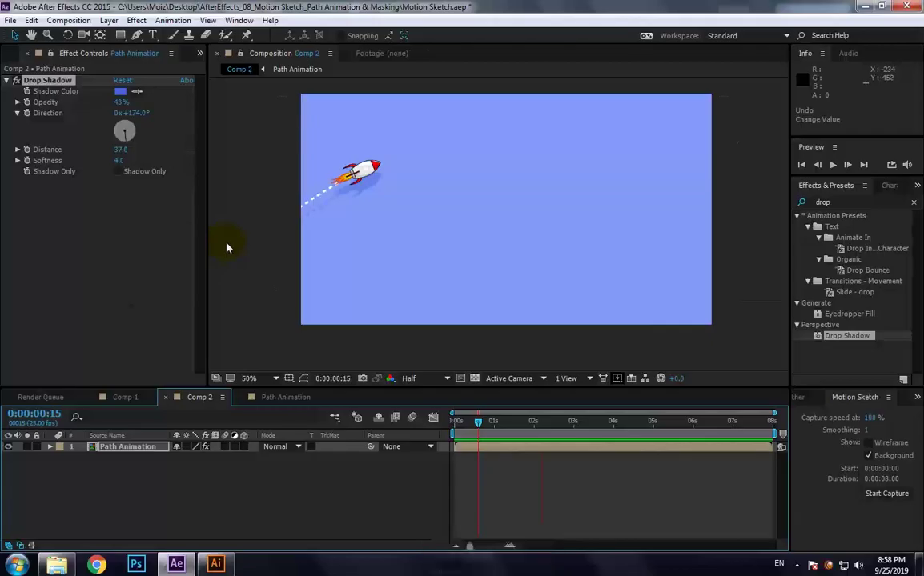
# Step: Play the Mercury Effect composition from its first frame to review the rocket's motion along the path
pyautogui.click(412, 349)
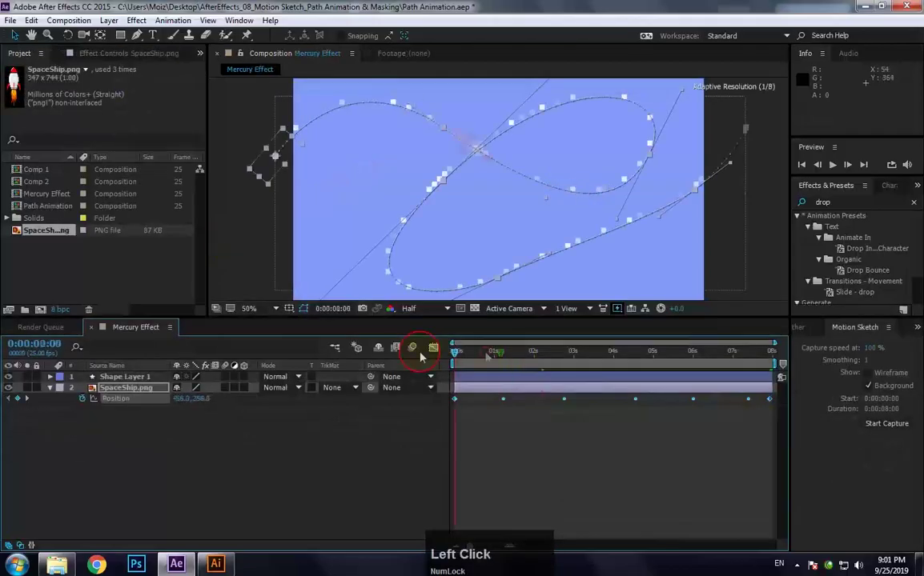
pyautogui.press('space')
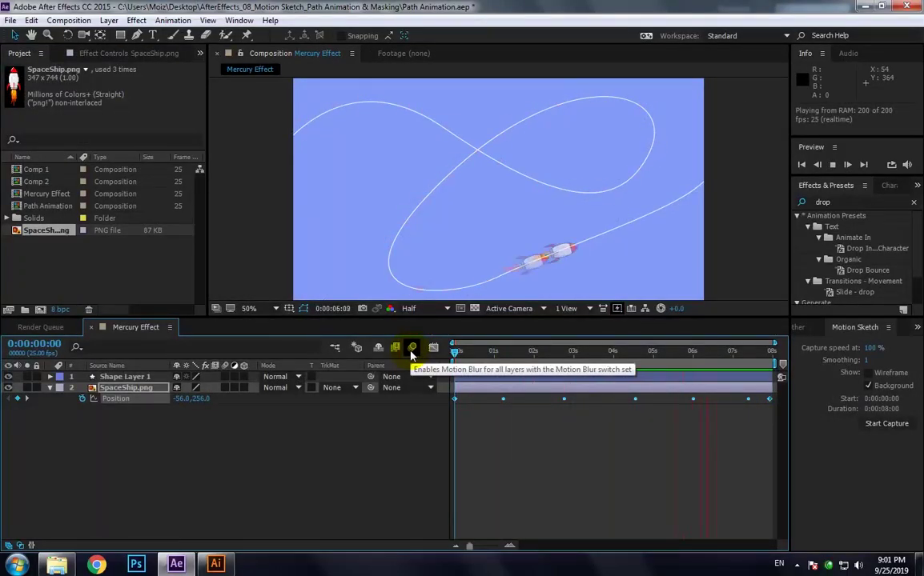
pyautogui.press('space')
# Step: Hide Shape Layer 1, preview the rocket flying without its path line, and return to the first frame
pyautogui.click(8, 376)
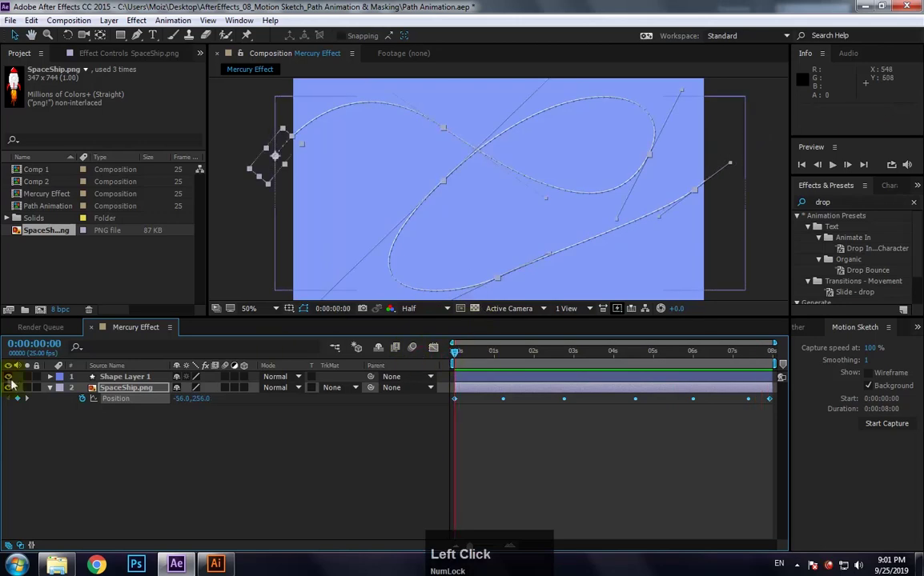
pyautogui.click(460, 476)
pyautogui.press('space')
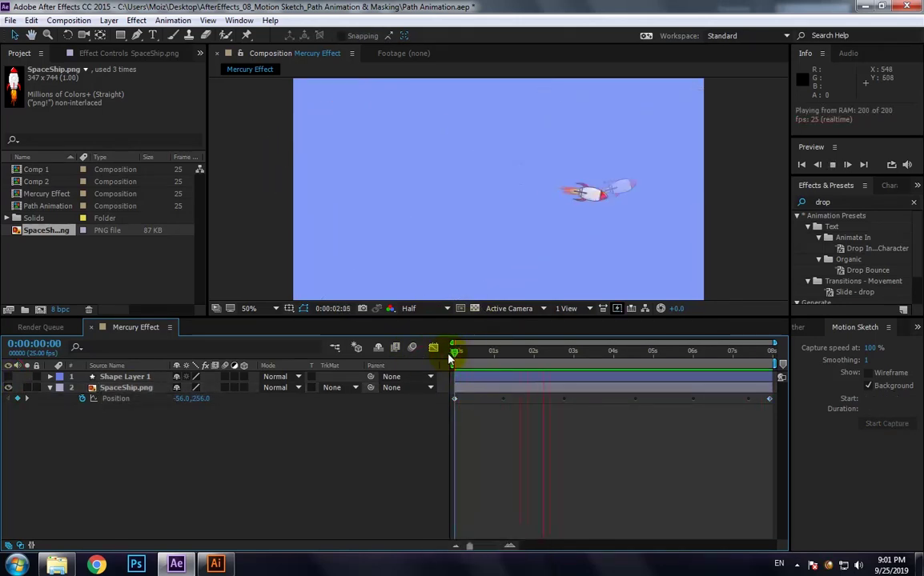
pyautogui.moveTo(479, 354); pyautogui.dragTo(443, 359)
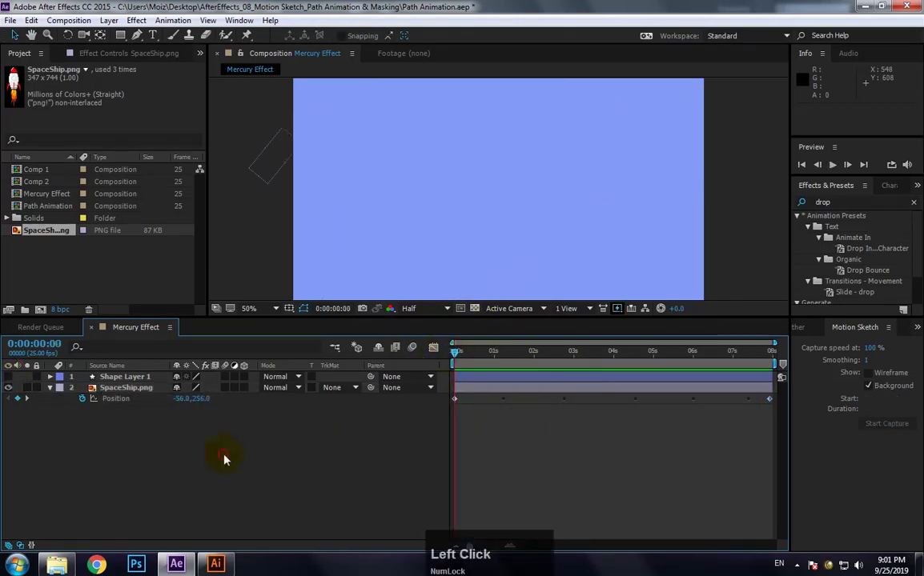
# Step: Add a 1280 × 720 px solid to the Mercury Effect composition, colored light gray (EAEAEA)
pyautogui.rightClick(224, 460)
pyautogui.moveTo(256, 329)
pyautogui.click(405, 362)
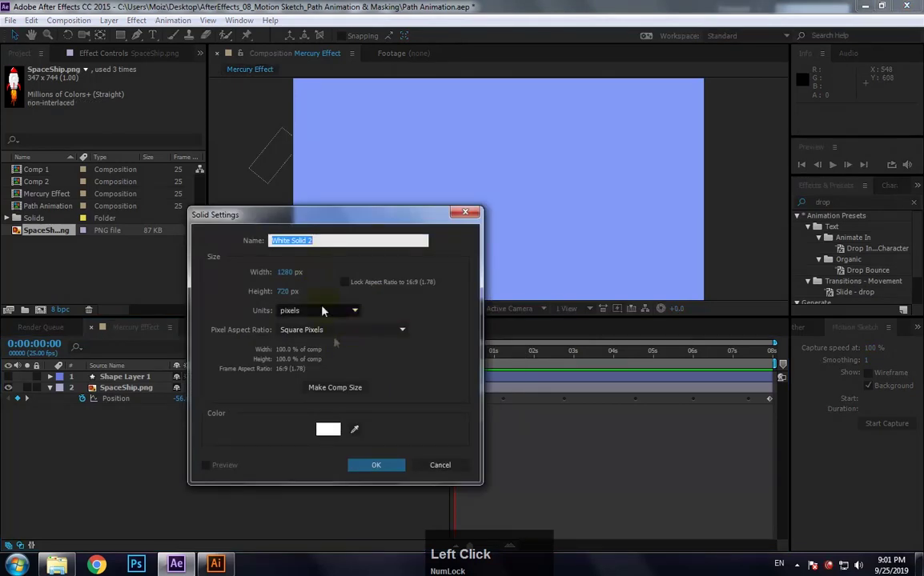
pyautogui.click(328, 429)
pyautogui.moveTo(107, 200); pyautogui.dragTo(80, 207)
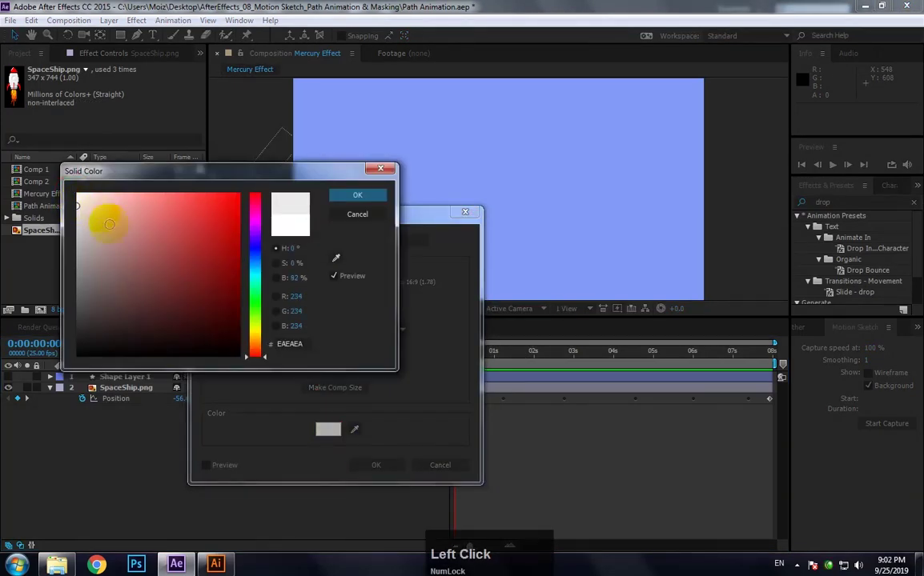
pyautogui.click(357, 195)
pyautogui.click(375, 465)
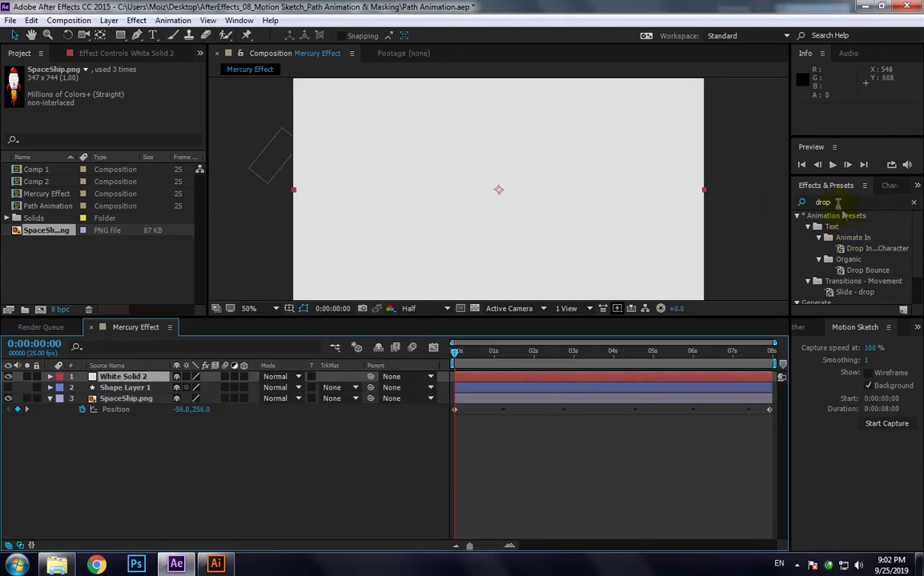
# Step: Search the effects for "merc" and apply CC Mr. Mercury to White Solid 2
pyautogui.click(803, 202)
pyautogui.write('merc')
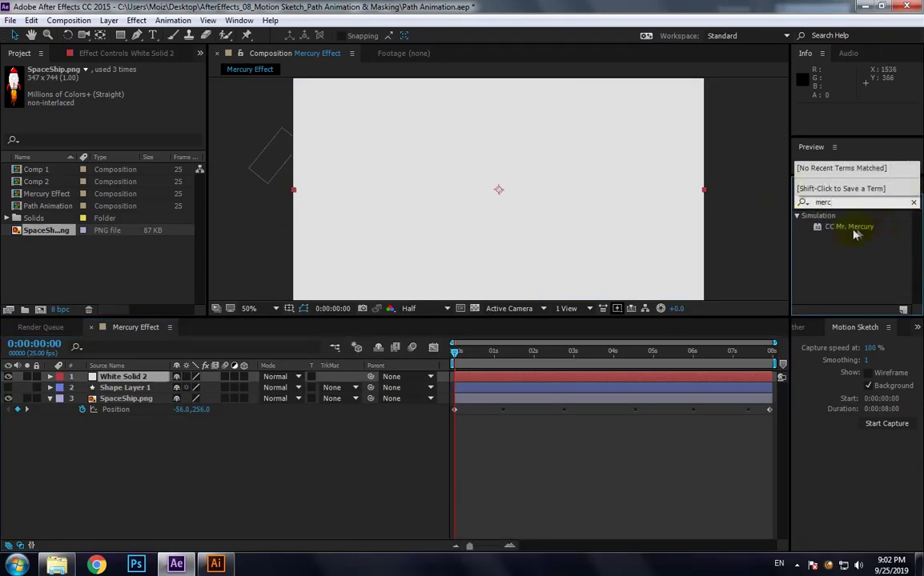
pyautogui.moveTo(852, 232); pyautogui.dragTo(128, 378)
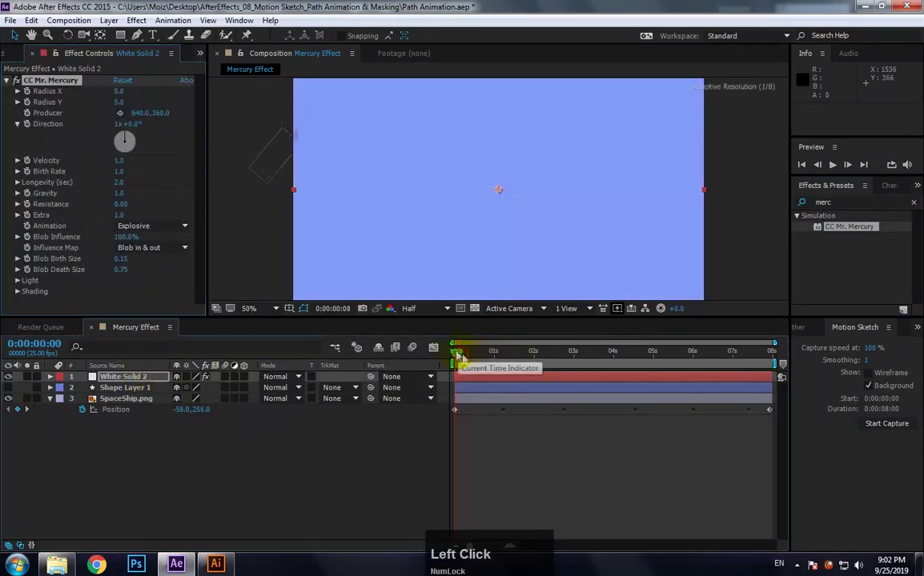
# Step: Scrub to 0:00:01:06 and set CC Mr. Mercury's Radius X and Radius Y to 0
pyautogui.moveTo(458, 355); pyautogui.dragTo(504, 357)
pyautogui.click(120, 91)
pyautogui.write('0')
pyautogui.press('Tab')
pyautogui.write('0')
pyautogui.press('Tab')
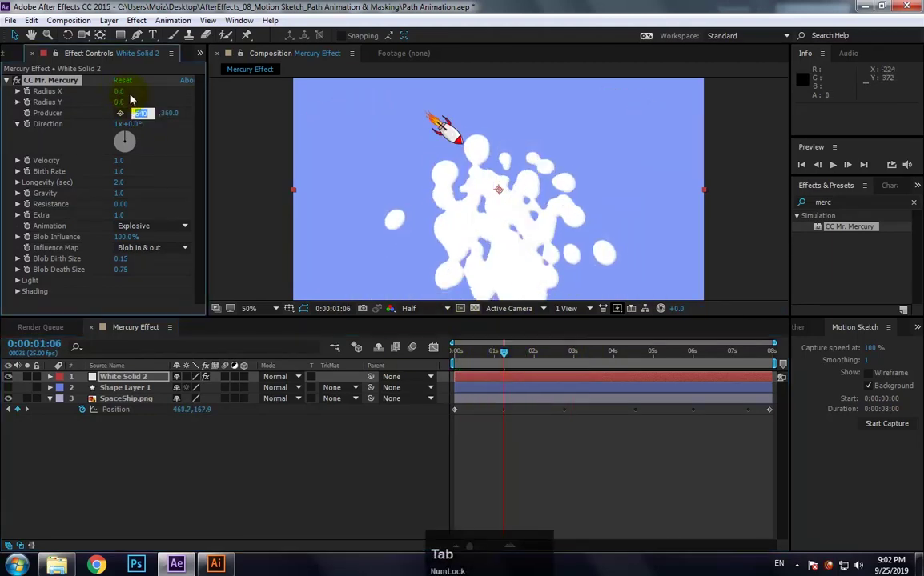
# Step: Set CC Mr. Mercury's Gravity and Velocity to 0 on White Solid 2
pyautogui.click(119, 193)
pyautogui.write('0')
pyautogui.press('Tab')
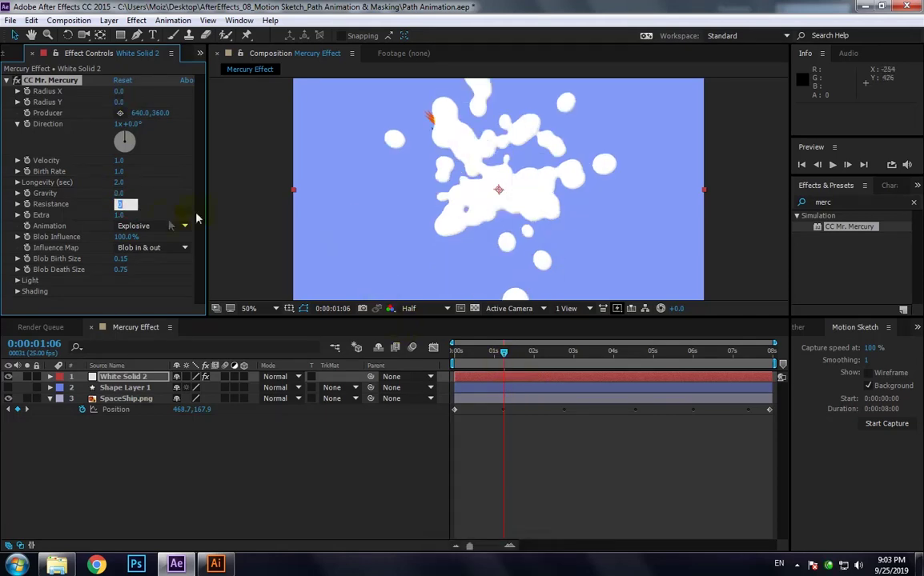
pyautogui.click(120, 216)
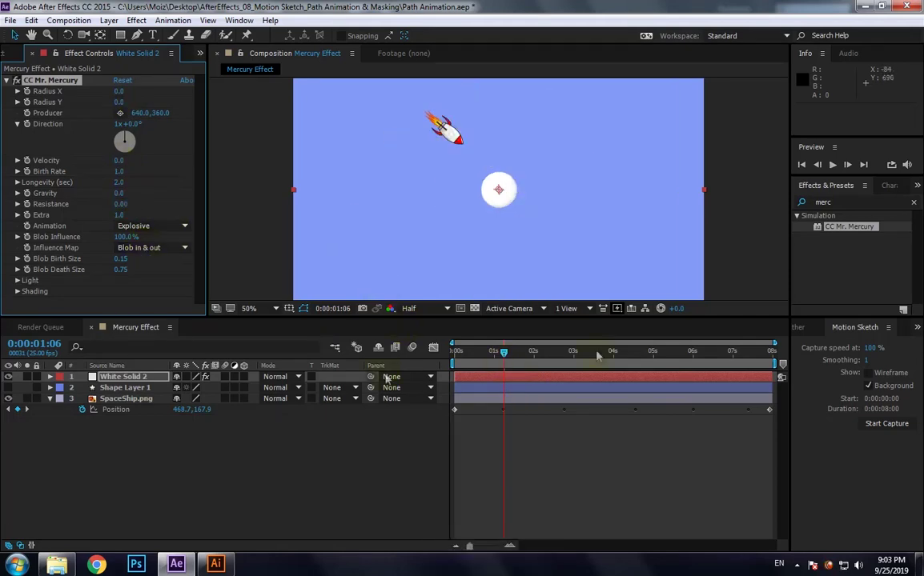
# Step: At the first frame, add an expression to CC Mr. Mercury's Producer and link it to SpaceShip.png's Position
pyautogui.moveTo(456, 351); pyautogui.dragTo(431, 350)
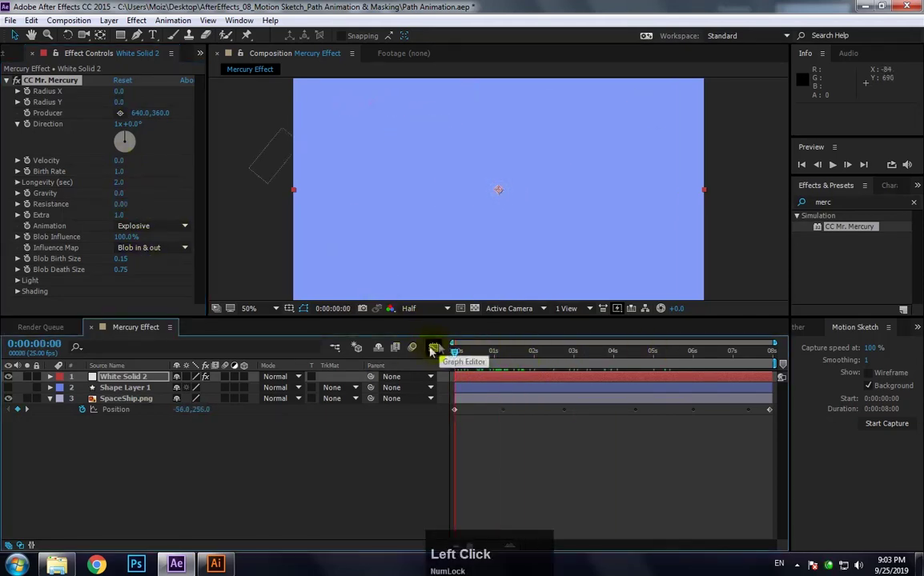
pyautogui.keyDown('alt'); pyautogui.click(27, 113); pyautogui.keyUp('alt')
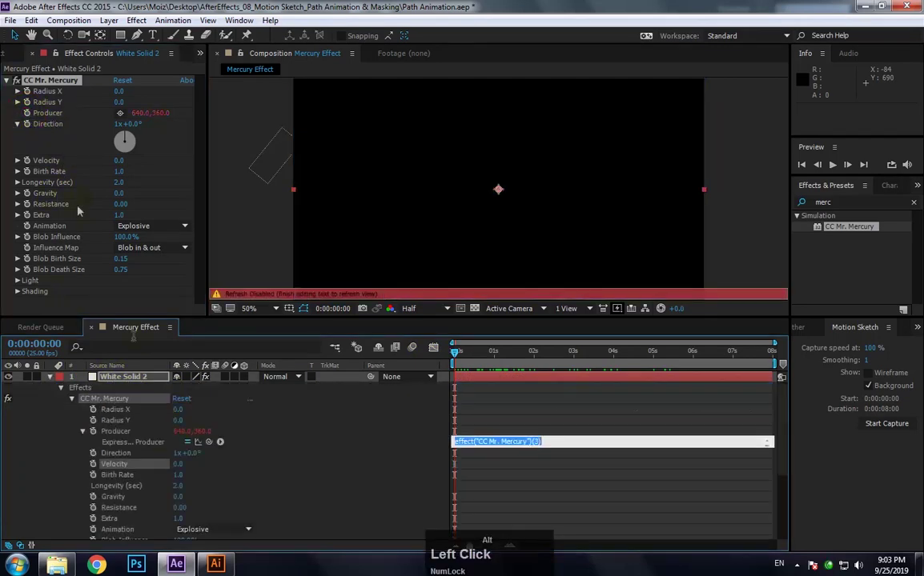
pyautogui.click(209, 317)
pyautogui.moveTo(209, 317); pyautogui.dragTo(237, 150)
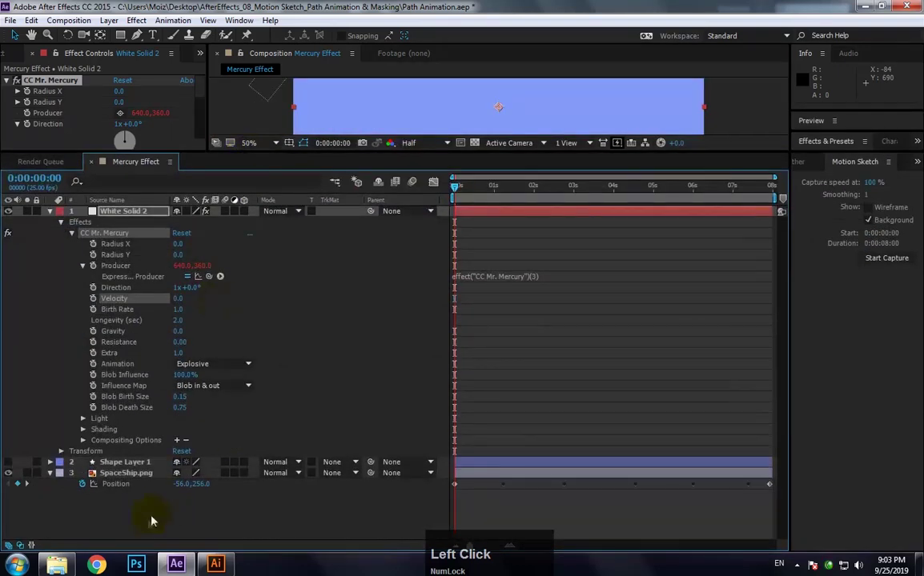
pyautogui.click(124, 472)
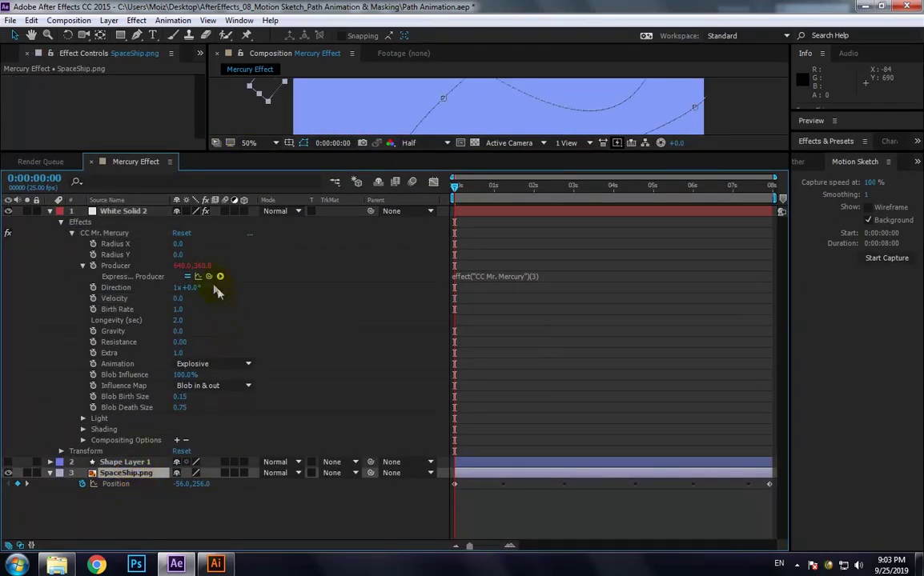
pyautogui.moveTo(209, 276); pyautogui.dragTo(223, 444)
pyautogui.moveTo(133, 488); pyautogui.dragTo(128, 485)
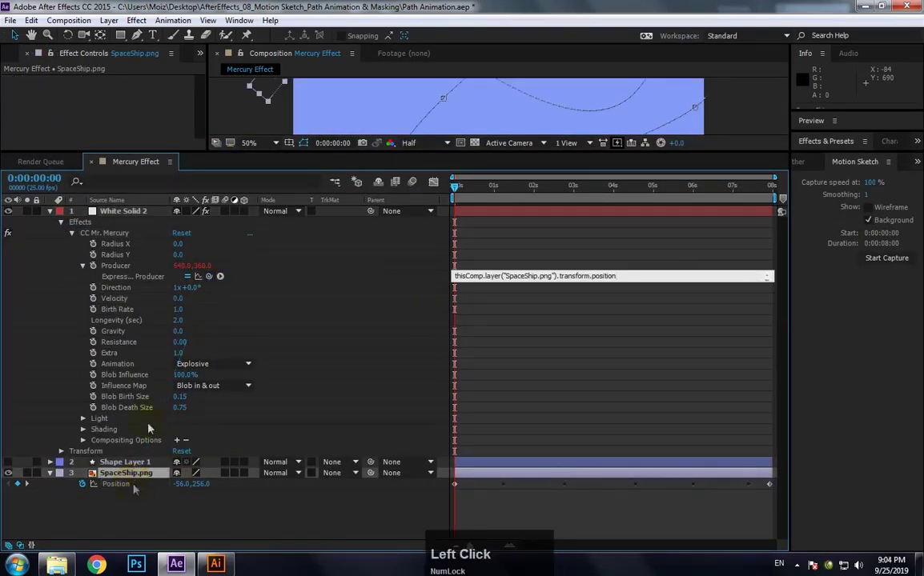
# Step: Enlarge the composition view again and preview the rocket flying with its Mercury trail
pyautogui.moveTo(393, 153); pyautogui.dragTo(362, 417)
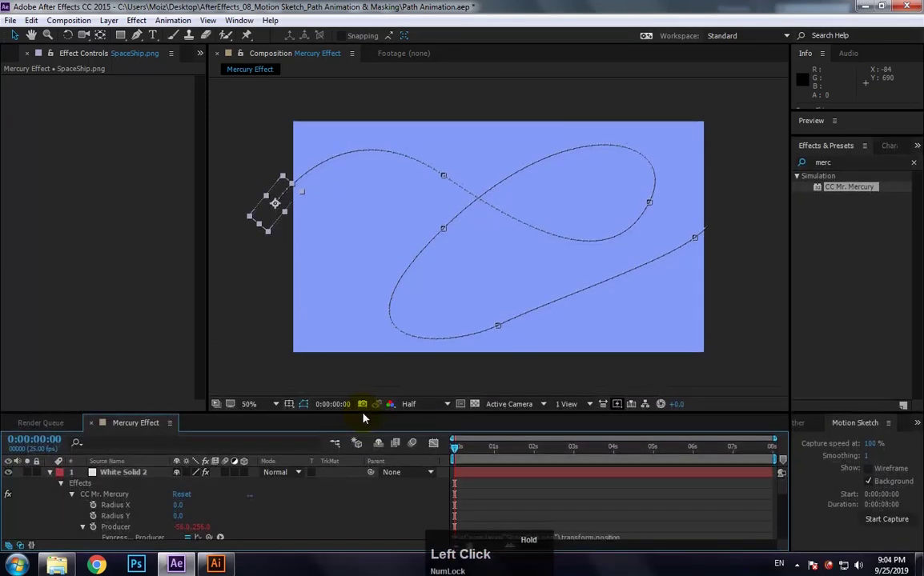
pyautogui.press('space')
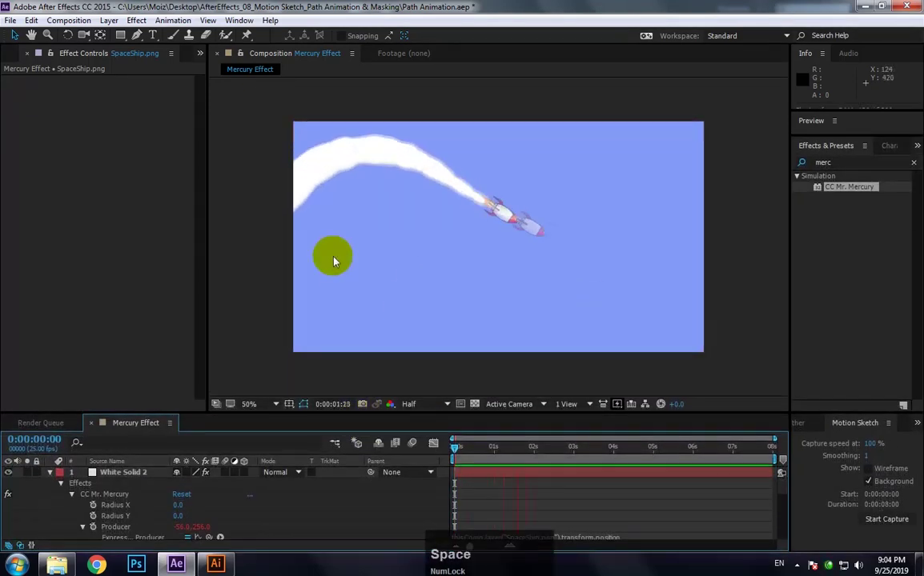
pyautogui.press('space')
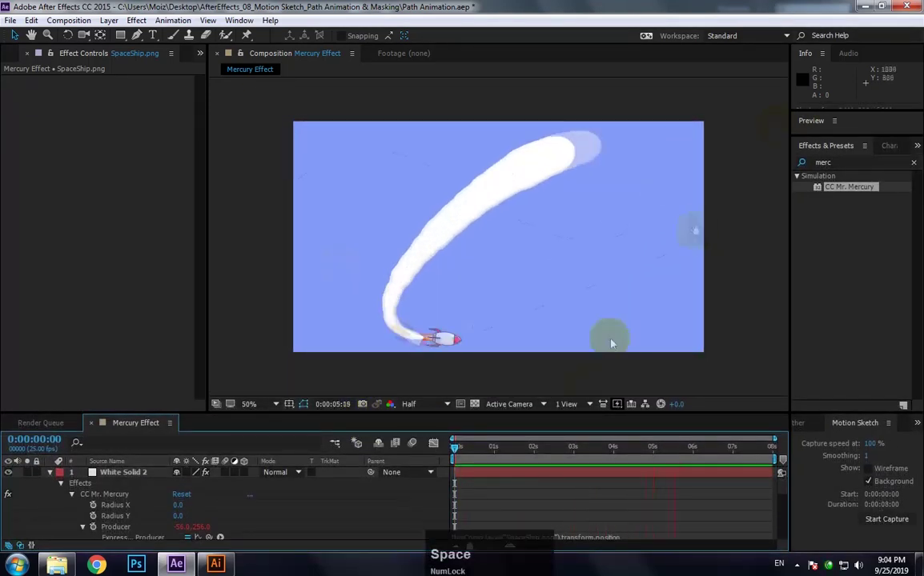
# Step: At 0:00:01:16, set White Solid 2's Blob Birth Size to 0.26 and Blob Death Size to 0, and preview the trail
pyautogui.click(521, 450)
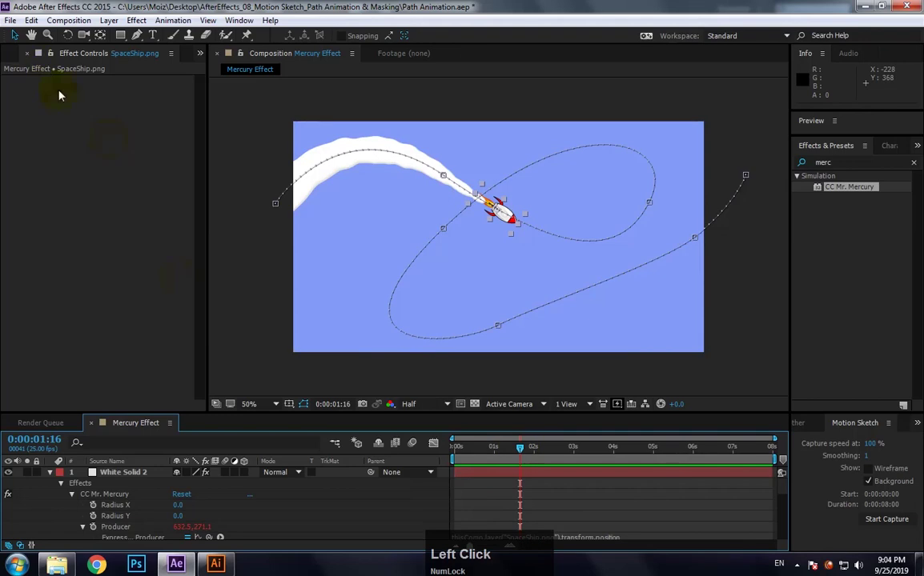
pyautogui.moveTo(828, 187); pyautogui.dragTo(119, 253)
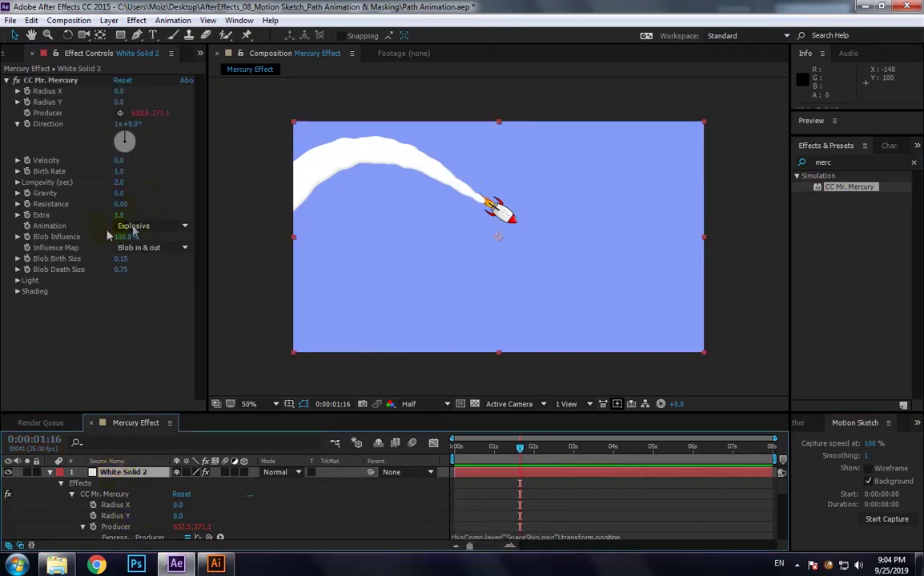
pyautogui.click(437, 229)
pyautogui.click(128, 261)
pyautogui.moveTo(120, 271); pyautogui.dragTo(68, 270)
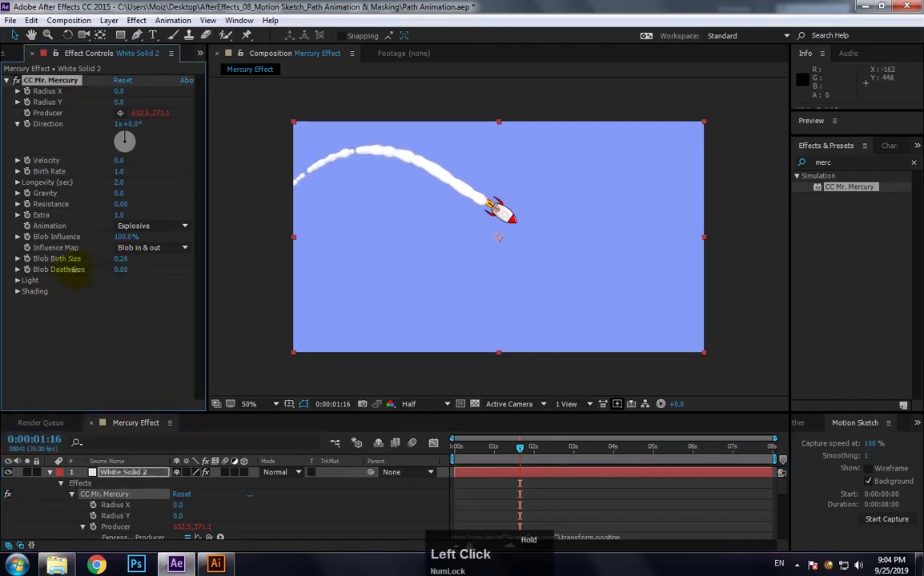
pyautogui.click(397, 390)
pyautogui.press('space')
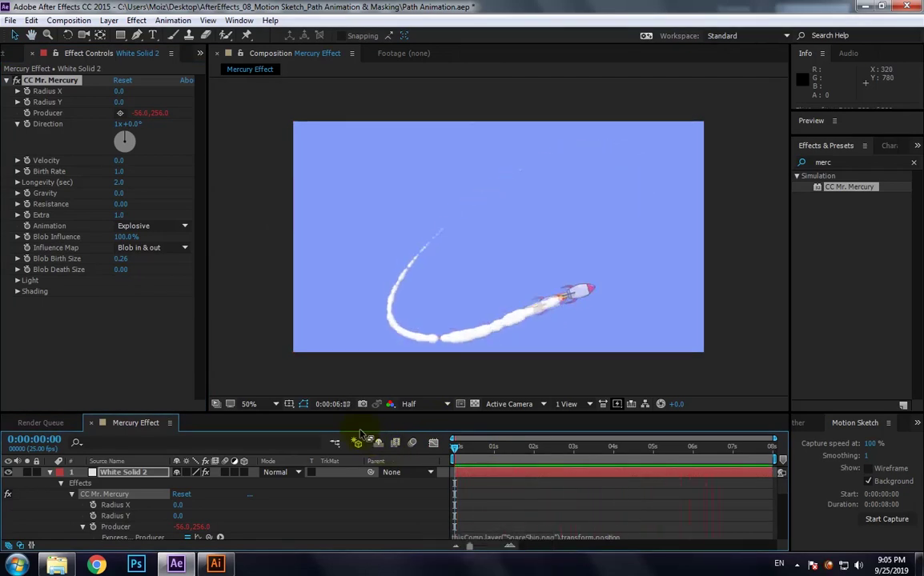
pyautogui.press('space')
# Step: Try different motion settings for the CC Mr. Mercury particles, including Gravity, and undo the changes
pyautogui.click(119, 193)
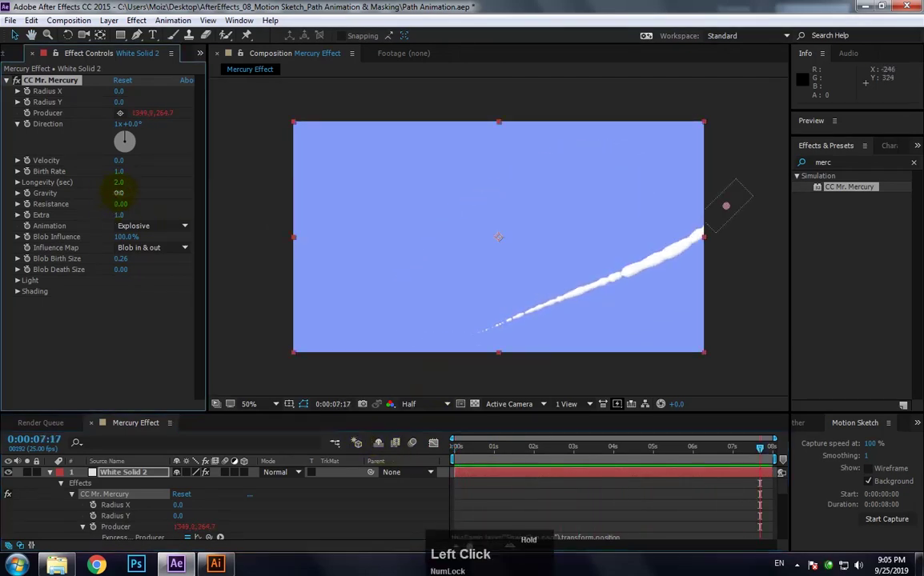
pyautogui.hotkey('ctrl', 'z')
pyautogui.moveTo(117, 166)
pyautogui.mouseDown()
pyautogui.moveTo(168, 167)
pyautogui.moveTo(113, 175)
pyautogui.moveTo(144, 168)
pyautogui.moveTo(130, 173)
pyautogui.mouseUp()
pyautogui.hotkey('ctrl', 'z')
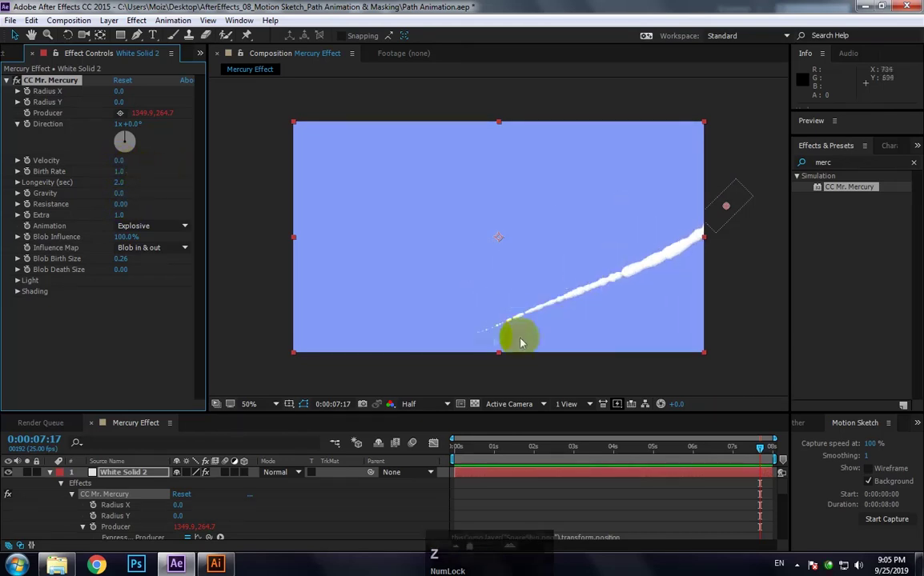
# Step: Fine-tune CC Mr. Mercury's Velocity and preview the rocket's trail from the first frame
pyautogui.click(456, 446)
pyautogui.press('space')
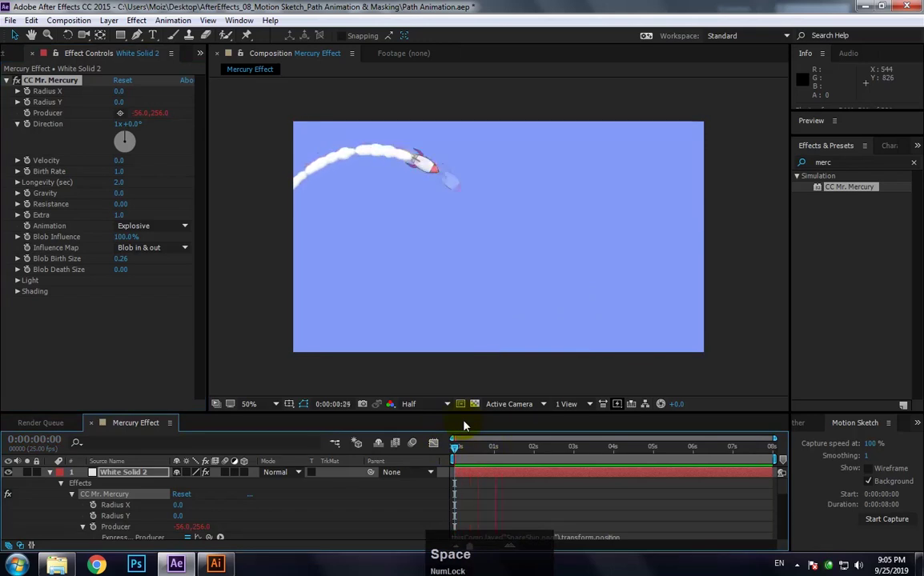
pyautogui.moveTo(124, 162); pyautogui.dragTo(125, 164)
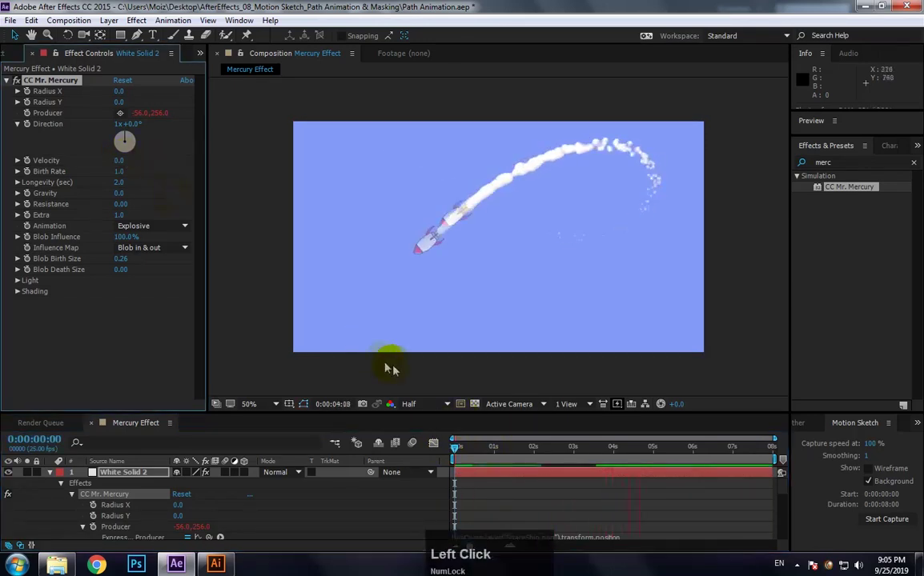
pyautogui.press('space')
pyautogui.press('space')
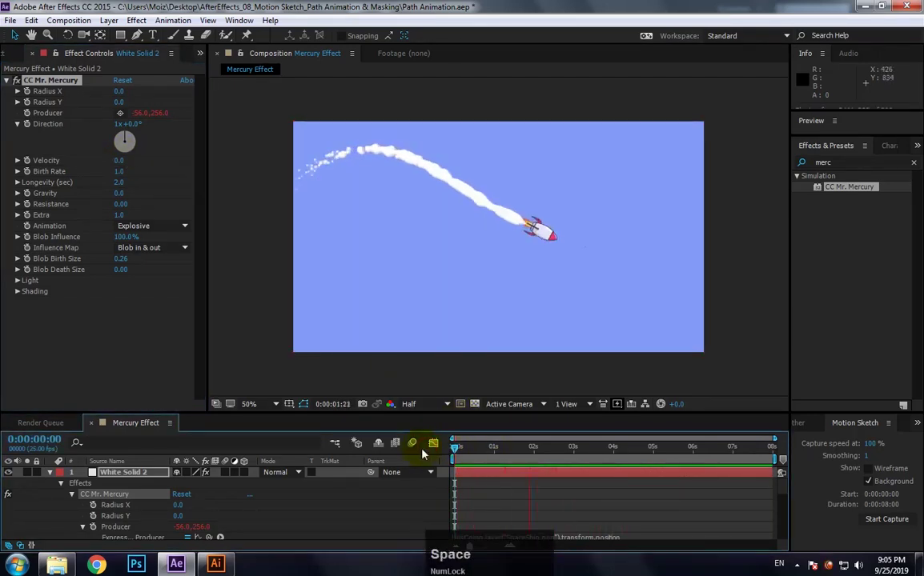
# Step: In CC Mr. Mercury's Shading, set Ambient to 46, Diffuse to 28, Specular to 36, Roughness to 0.060 and Metal to 6
pyautogui.click(20, 292)
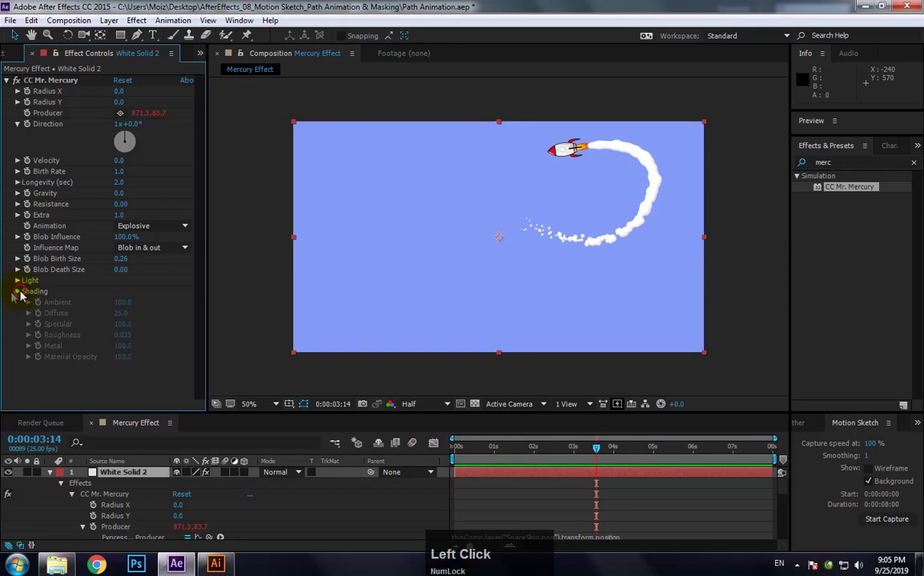
pyautogui.moveTo(117, 304)
pyautogui.mouseDown()
pyautogui.moveTo(32, 301)
pyautogui.moveTo(124, 301)
pyautogui.mouseUp()
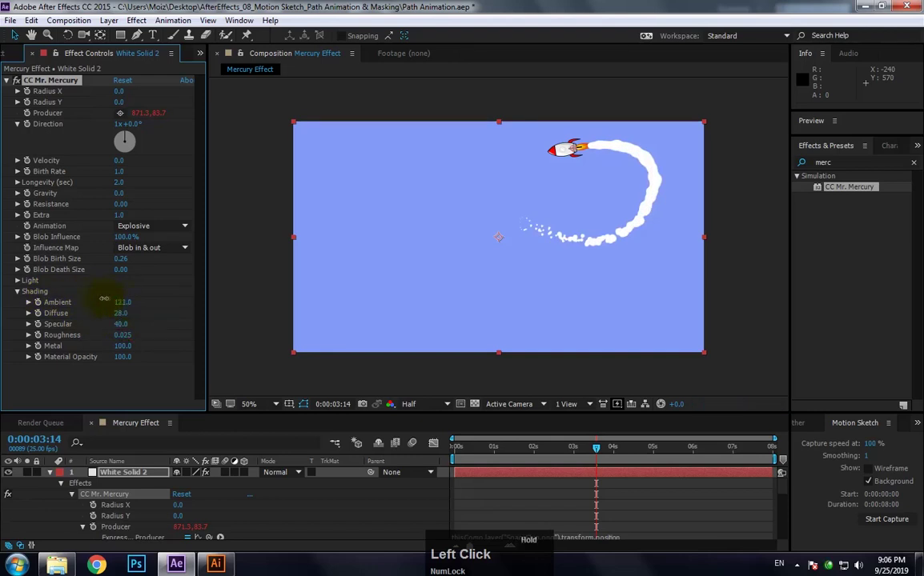
pyautogui.moveTo(104, 299); pyautogui.dragTo(88, 310)
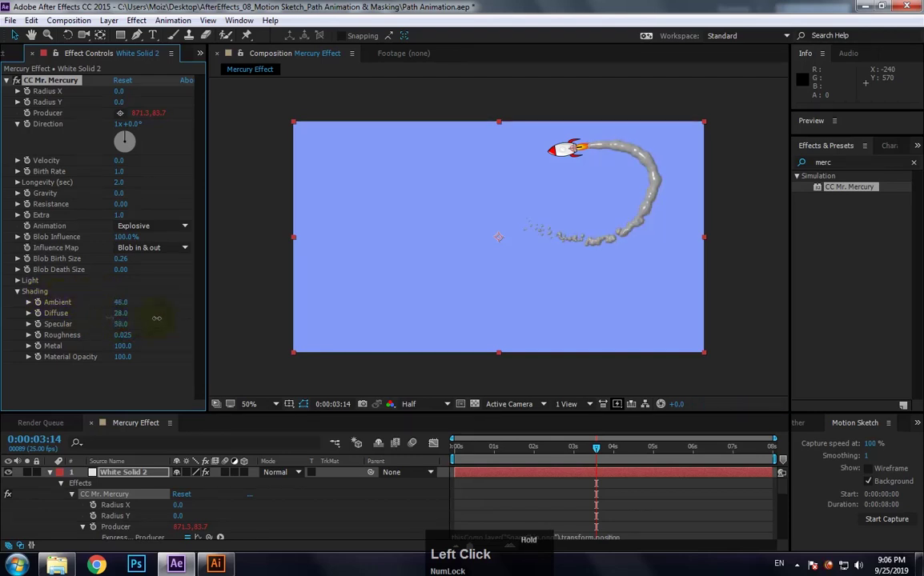
pyautogui.moveTo(122, 340); pyautogui.dragTo(214, 342)
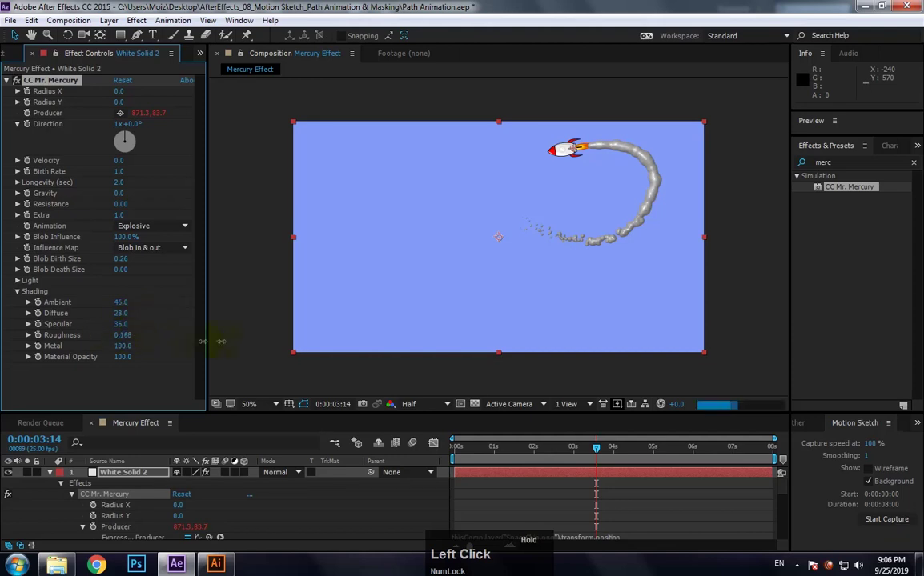
pyautogui.moveTo(316, 341)
pyautogui.mouseDown()
pyautogui.moveTo(152, 344)
pyautogui.moveTo(324, 344)
pyautogui.mouseUp()
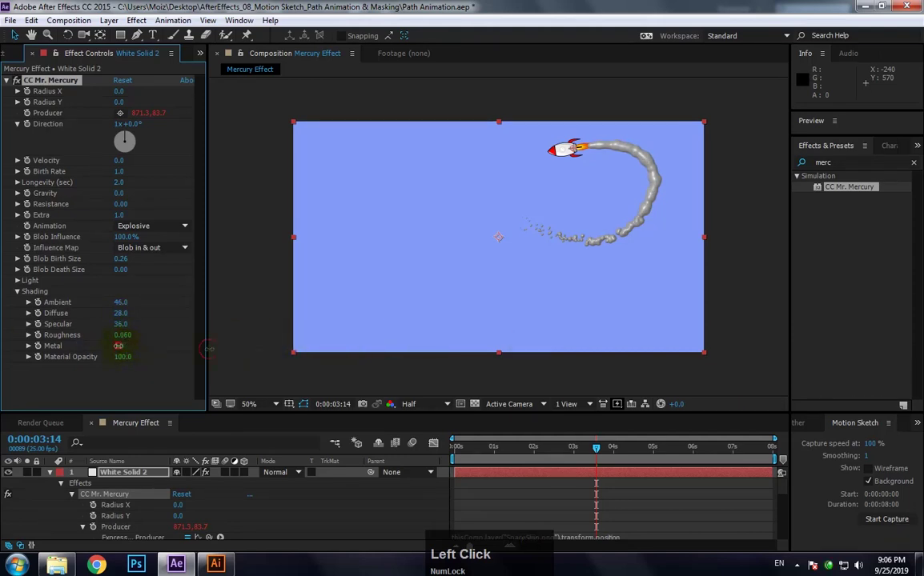
pyautogui.moveTo(125, 361); pyautogui.dragTo(290, 377)
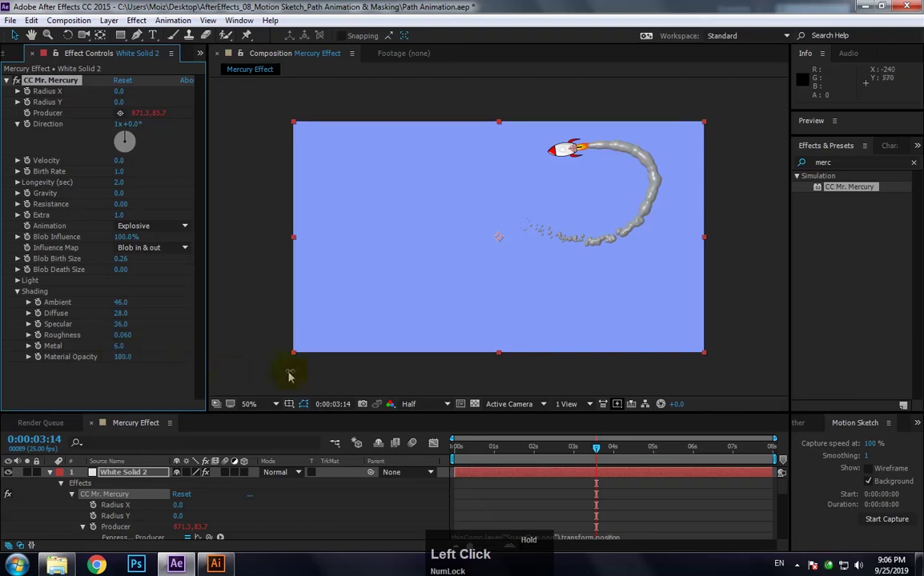
# Step: Turn the trail flat white by setting the Shading's Ambient to 200 and its Diffuse and Specular to 0
pyautogui.moveTo(119, 308); pyautogui.dragTo(340, 312)
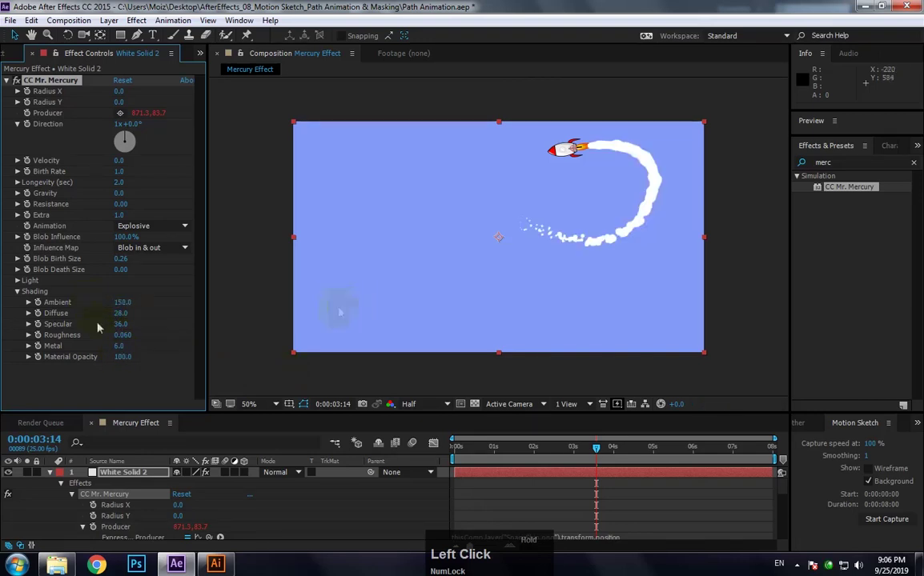
pyautogui.moveTo(118, 328); pyautogui.dragTo(4, 306)
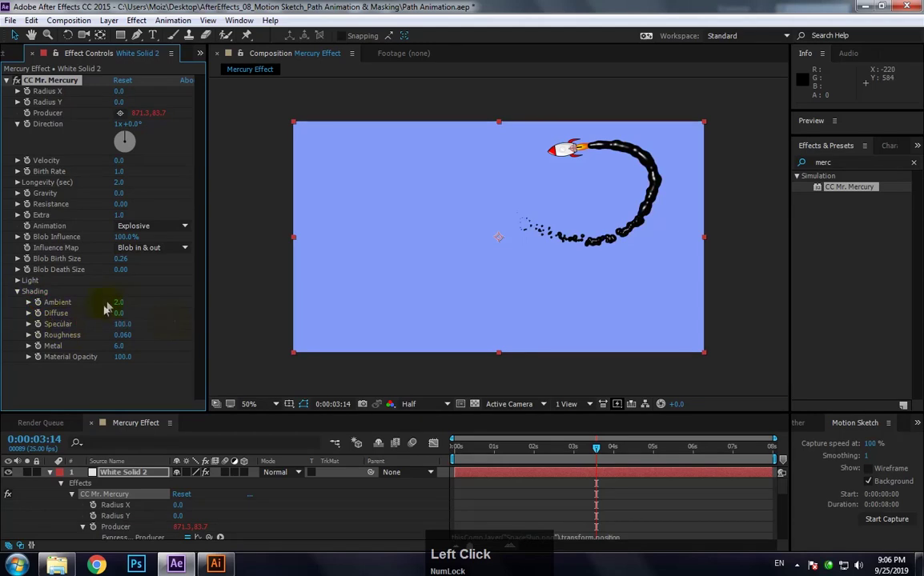
pyautogui.moveTo(106, 308); pyautogui.dragTo(301, 331)
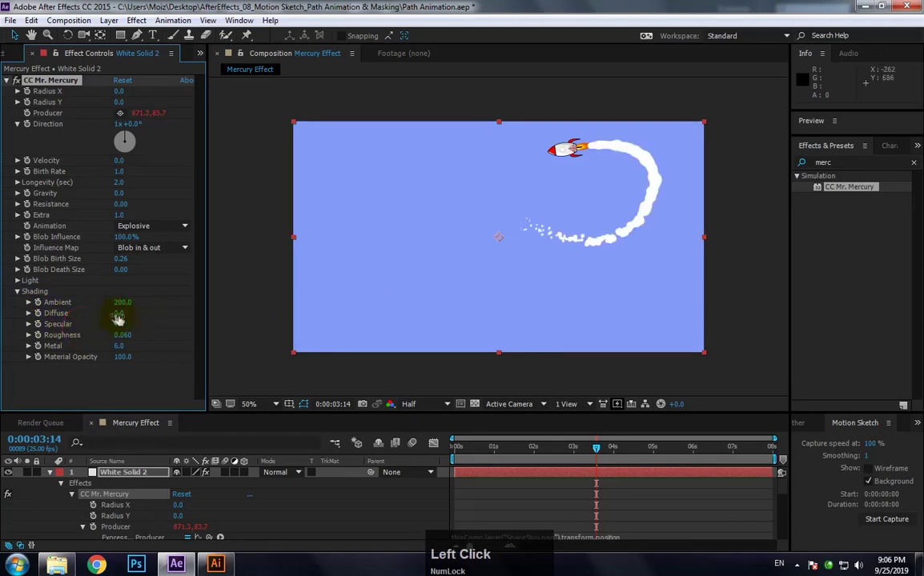
# Step: Preview the rocket's flight with its flat white smoke trail several times from the start of the timeline
pyautogui.press('space')
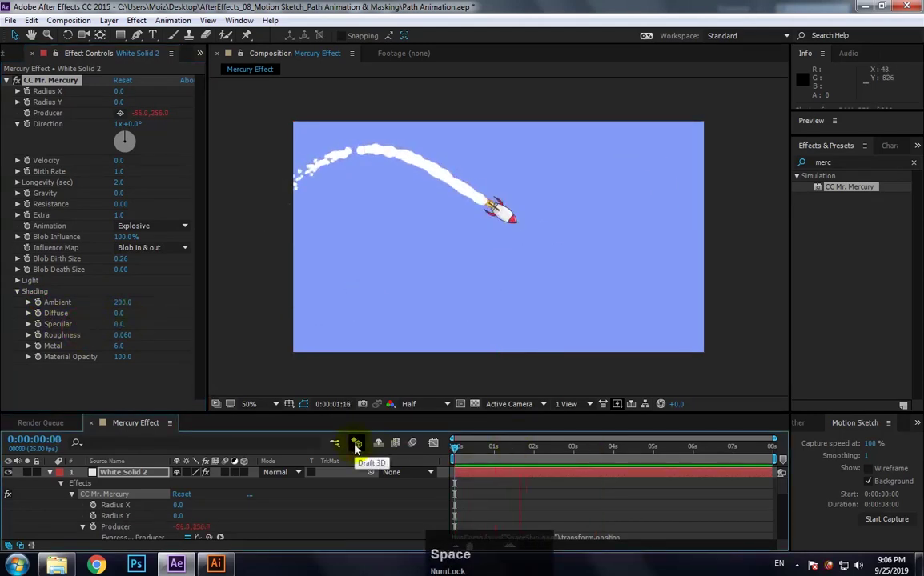
pyautogui.press('space')
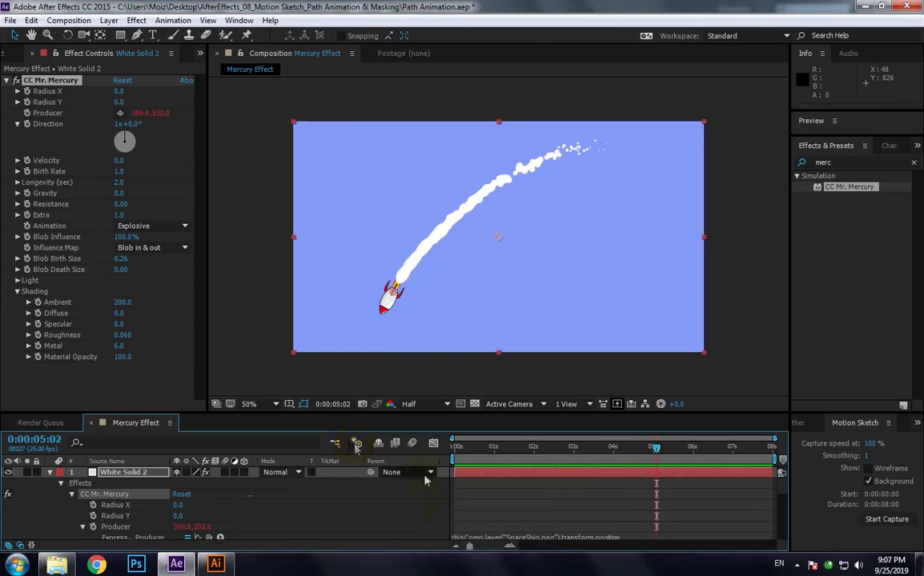
pyautogui.click(459, 446)
pyautogui.press('space')
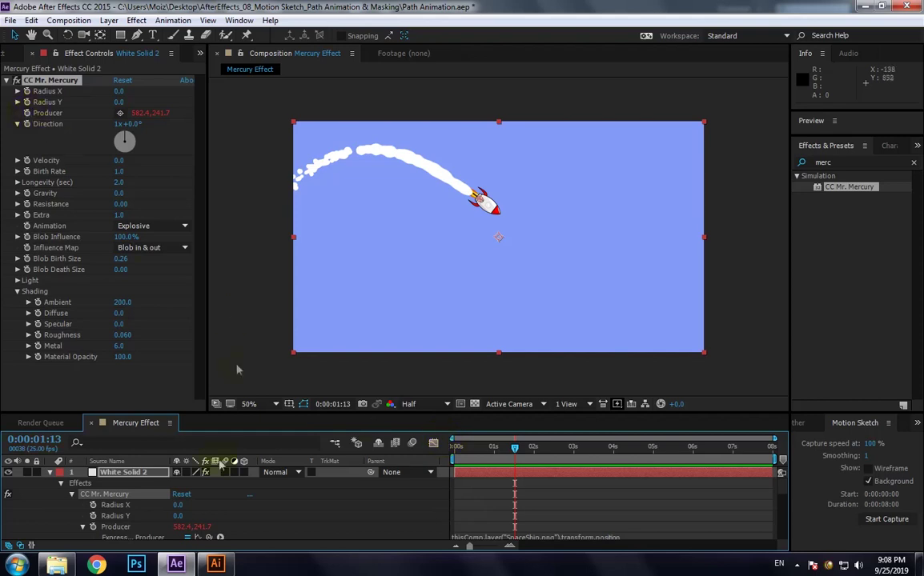
pyautogui.scroll(-3, 179, 506)
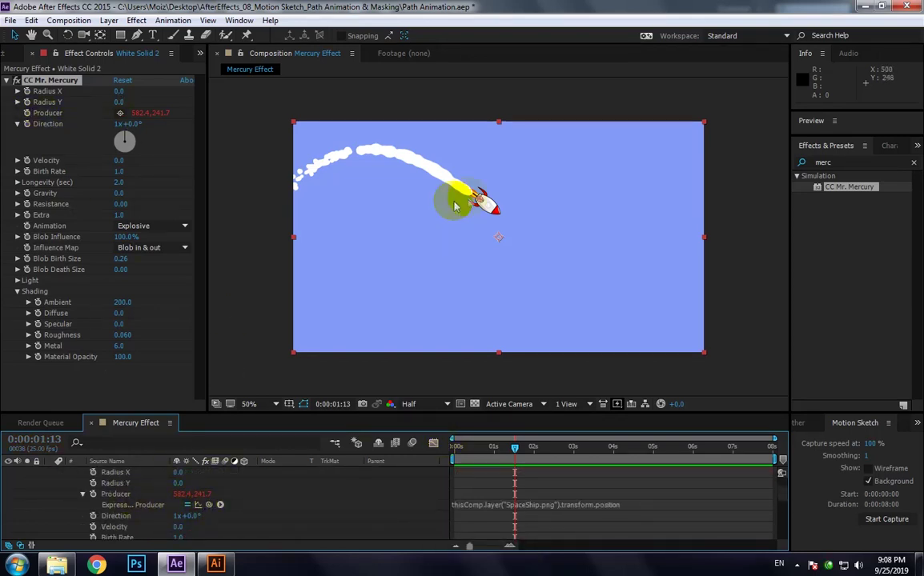
pyautogui.click(461, 448)
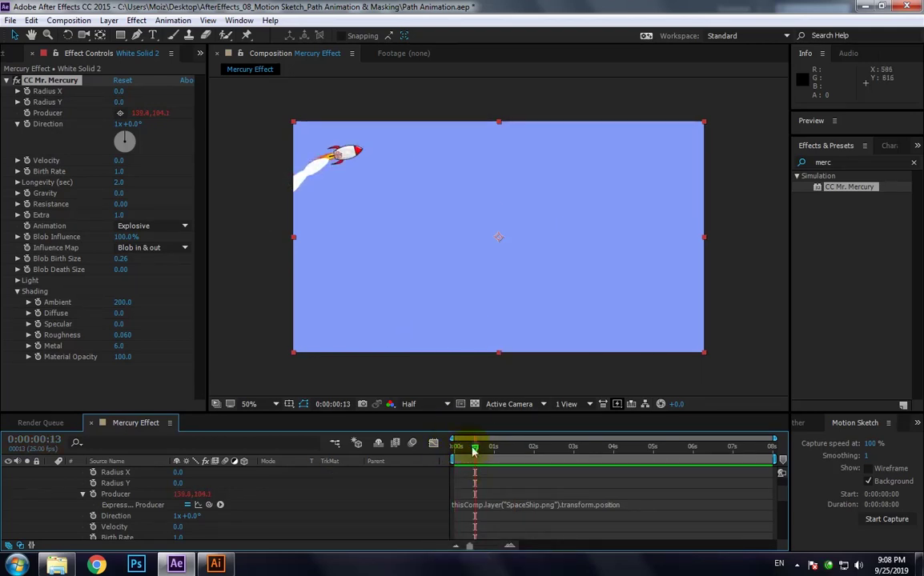
pyautogui.press('space')
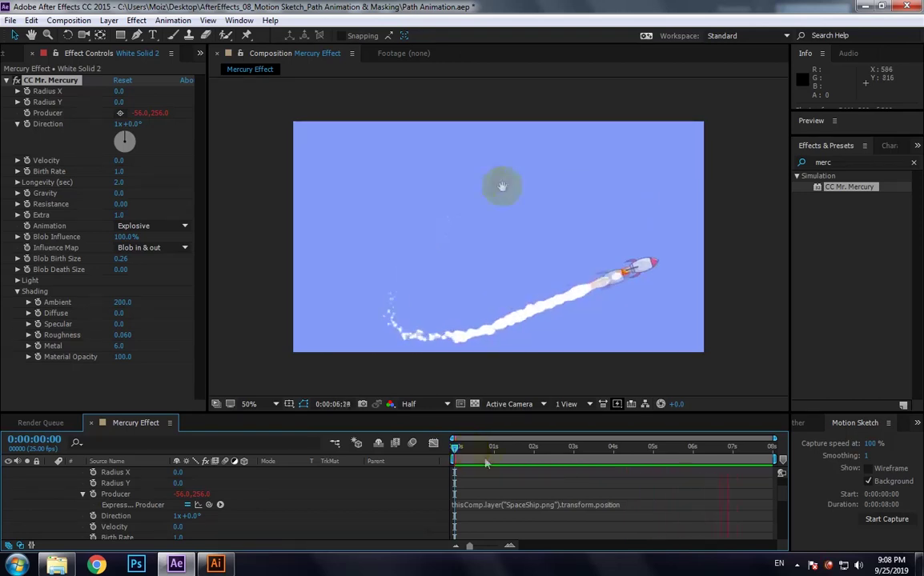
pyautogui.press('space')
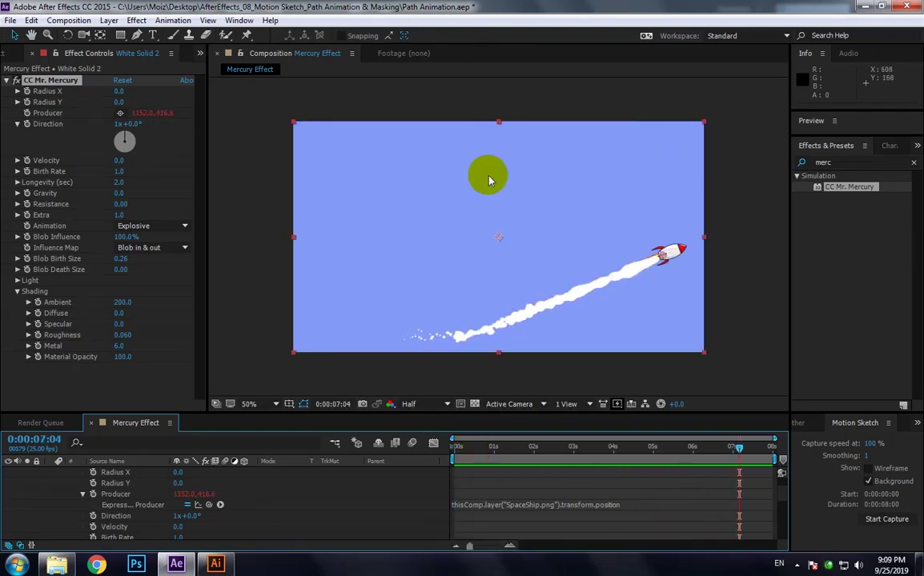